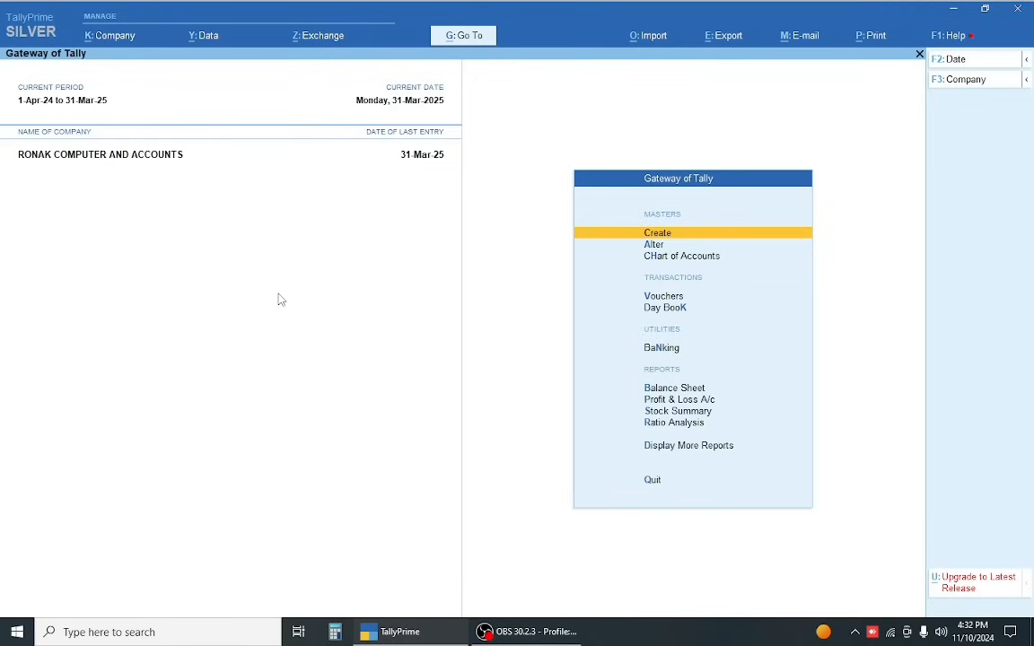
Start a new Debit Note voucher from the accounting vouchers
{"action": "key", "text": "v"}
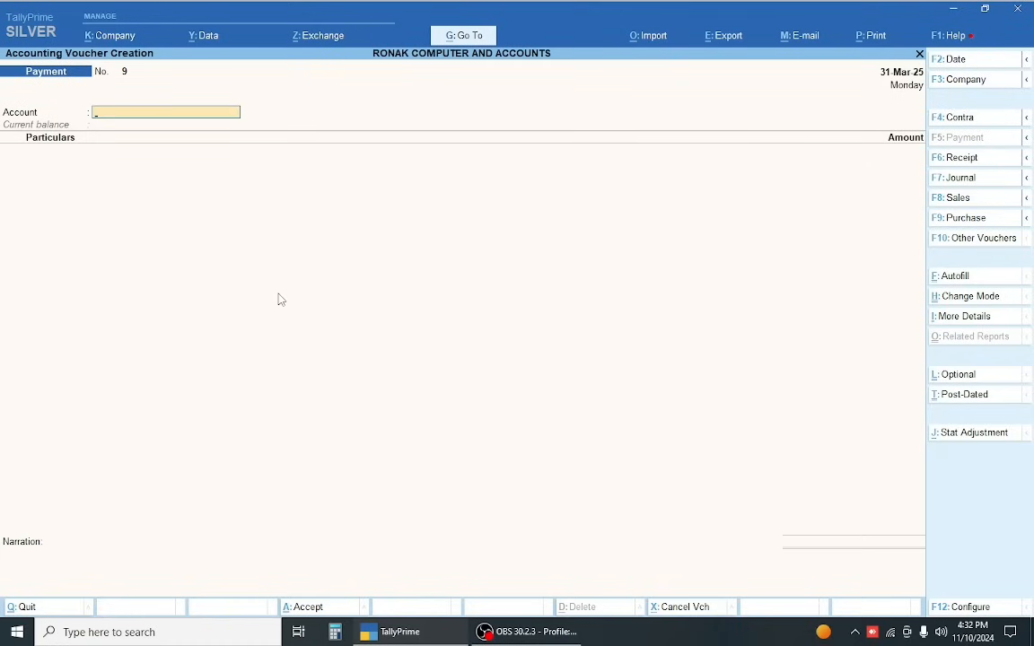
{"action": "key", "text": "F9"}
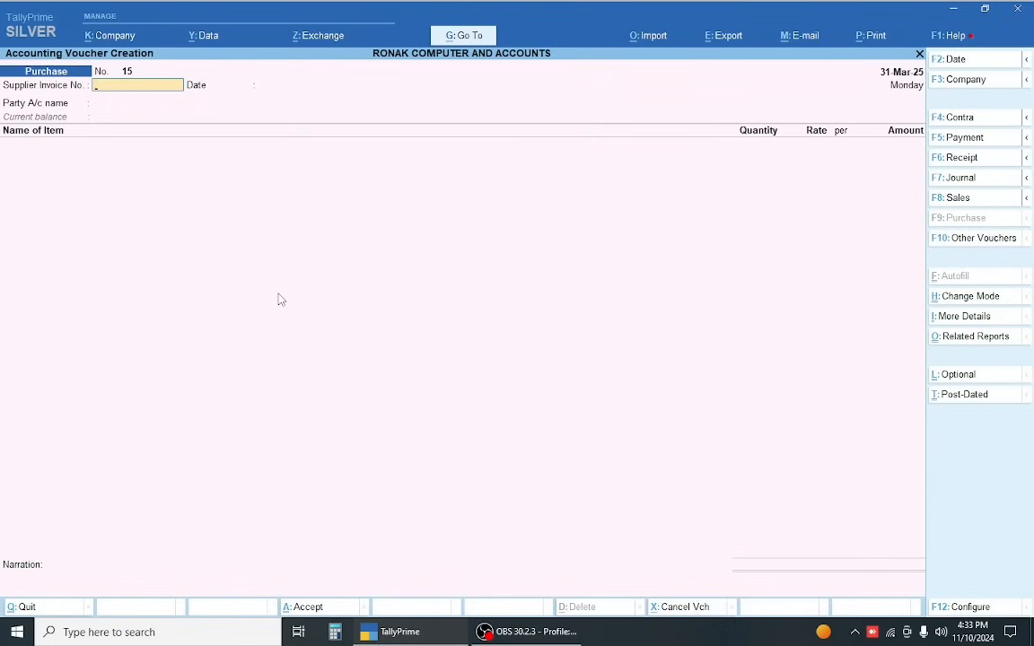
{"action": "key", "text": "Escape"}
{"action": "key", "text": "Return"}
{"action": "key", "text": "Return"}
{"action": "key", "text": "alt"}
{"action": "key", "text": "alt+F5"}
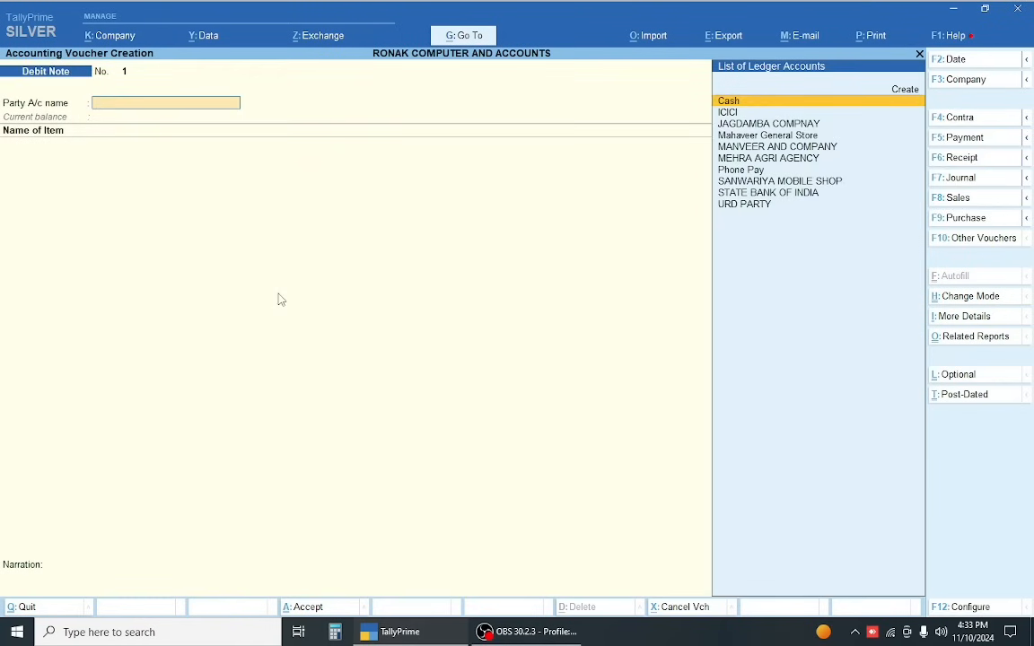
Go to the desktop and launch a second TallyPrime instance alongside the open debit note
{"action": "left_click", "coordinate": [504, 633]}
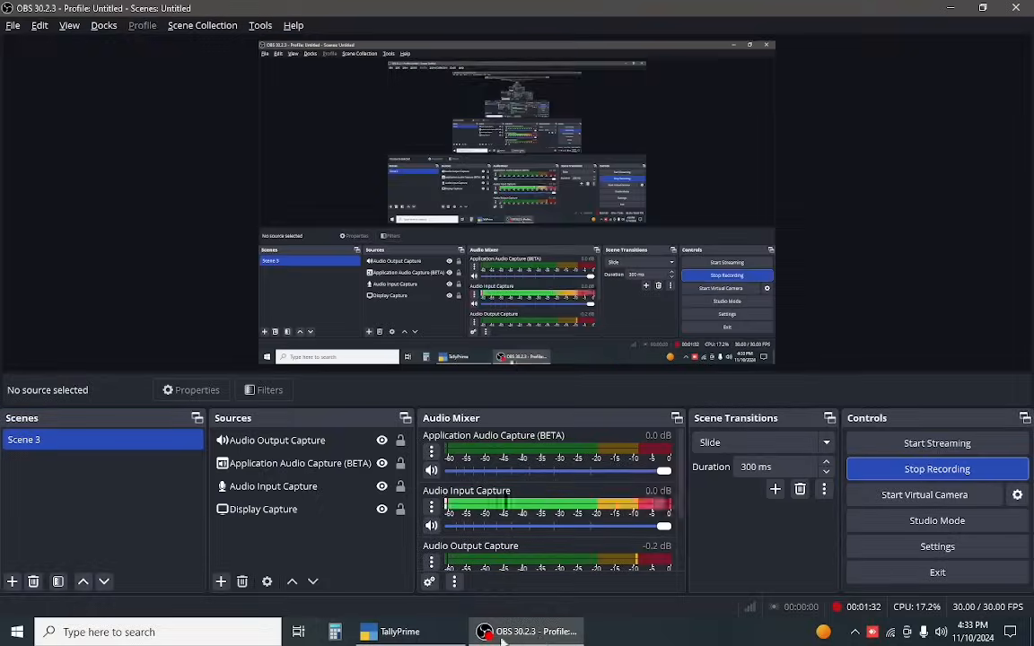
{"action": "left_click", "coordinate": [484, 632]}
{"action": "left_click", "coordinate": [395, 632]}
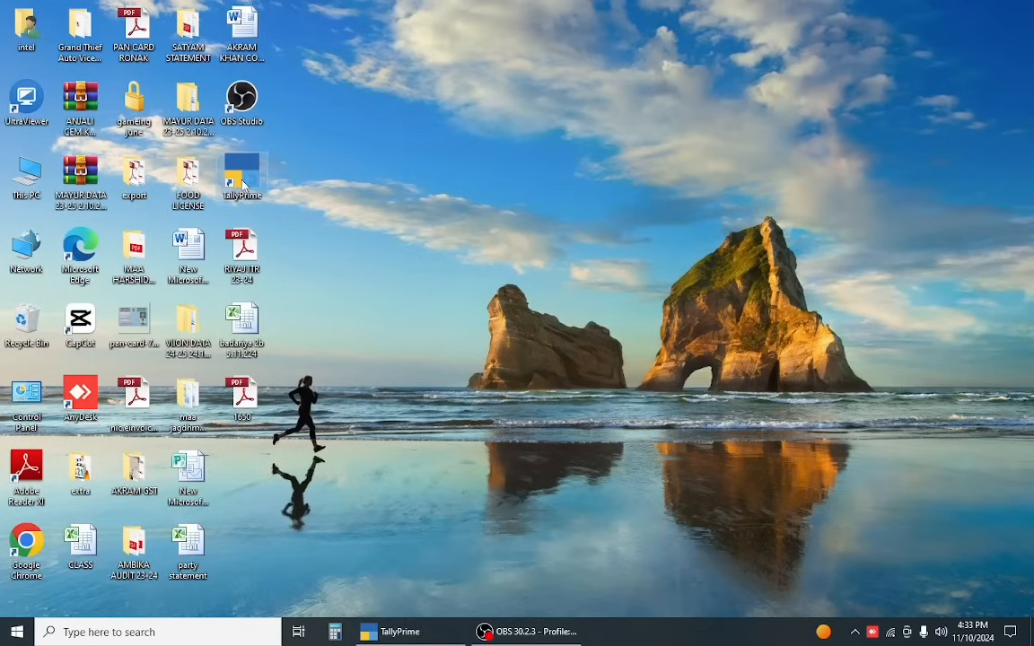
{"action": "double_click", "coordinate": [242, 179]}
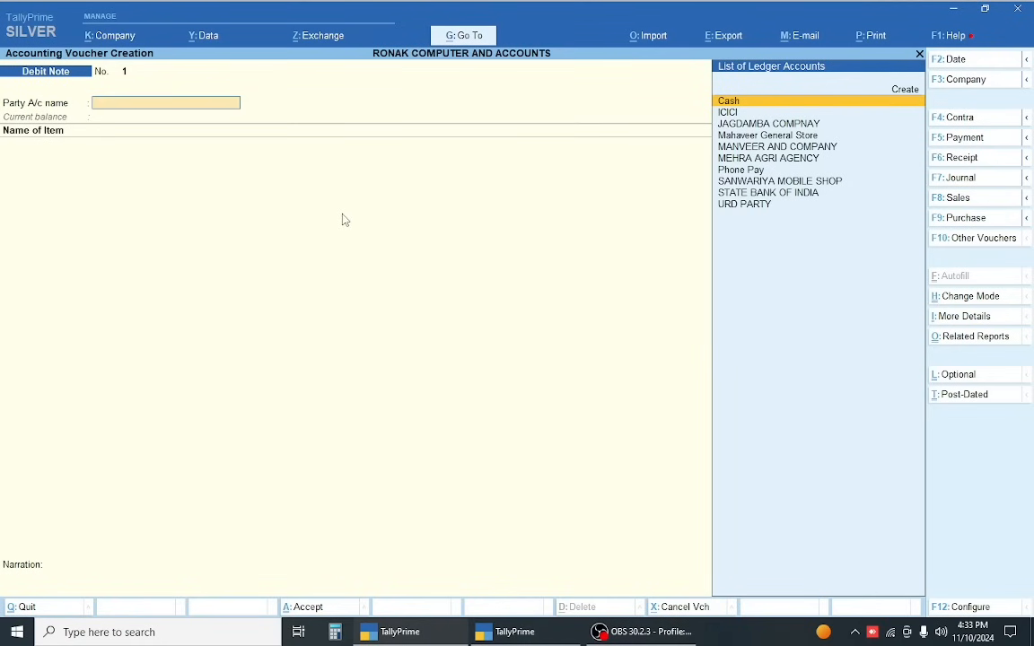
Review the debit note's voucher configuration options and accept them without changes
{"action": "key", "text": "F12"}
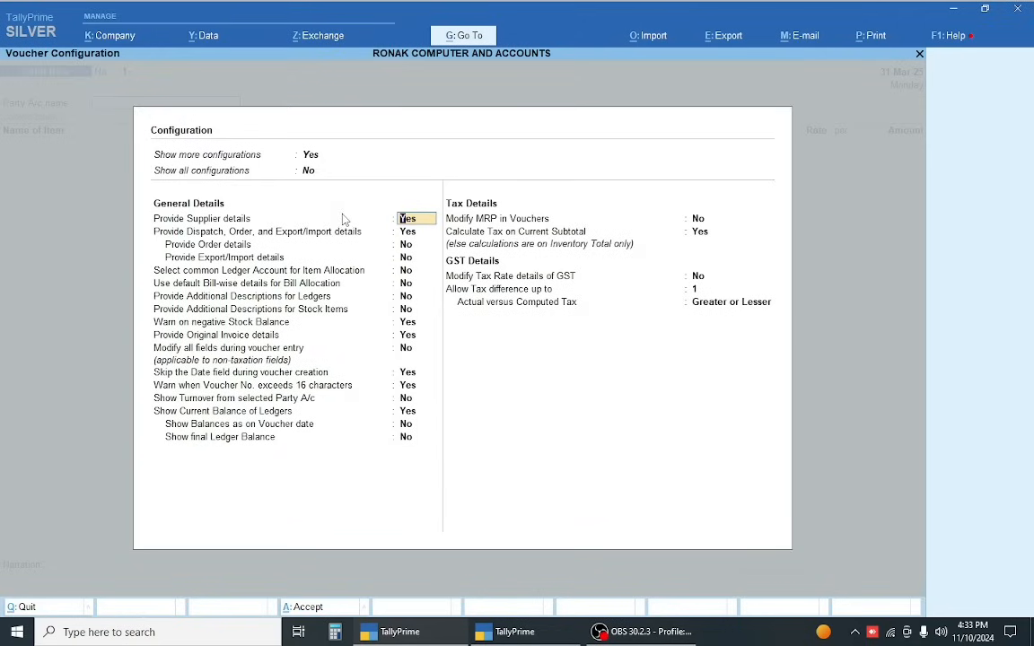
{"action": "key", "text": "Down"}
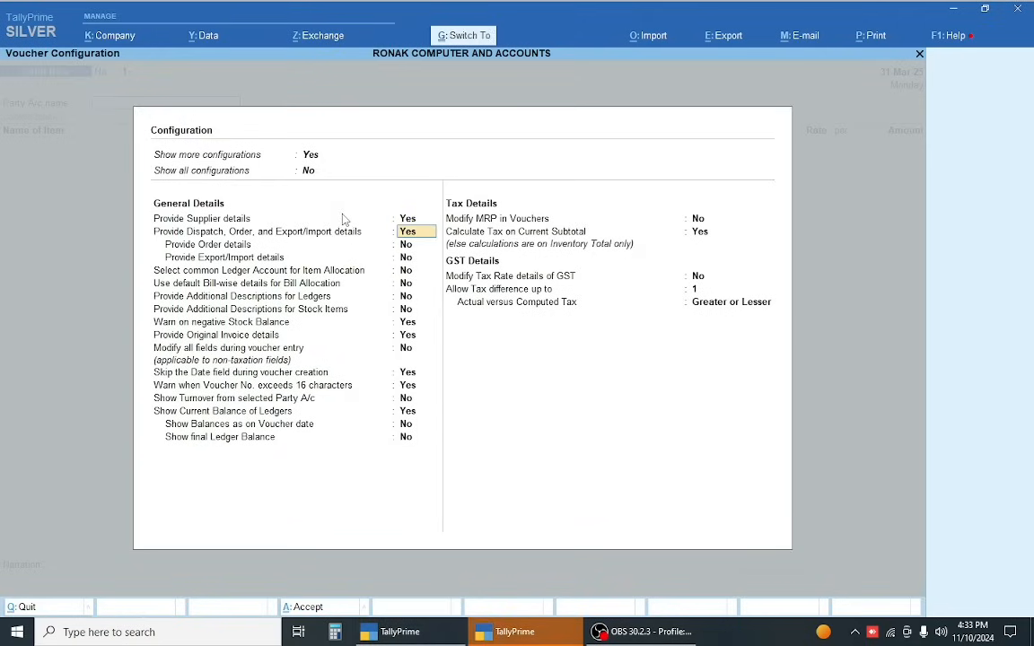
{"action": "key", "text": "ctrl+a"}
{"action": "key", "text": "Down"}
{"action": "key", "text": "Down"}
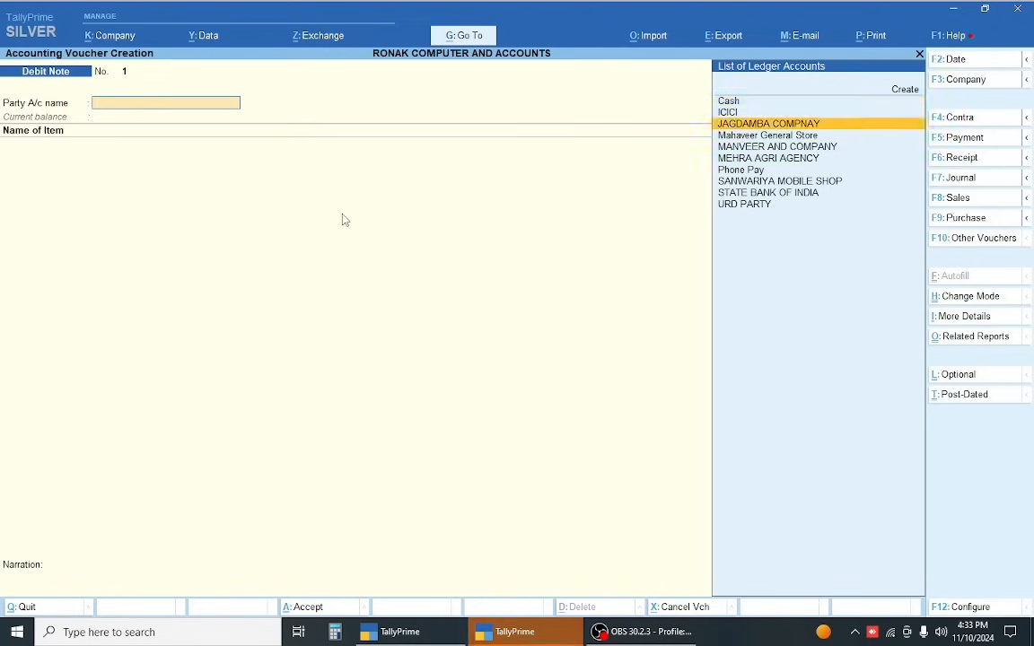
{"action": "key", "text": "Return"}
{"action": "key", "text": "Return"}
{"action": "key", "text": "Return"}
{"action": "key", "text": "Return"}
{"action": "key", "text": "Return"}
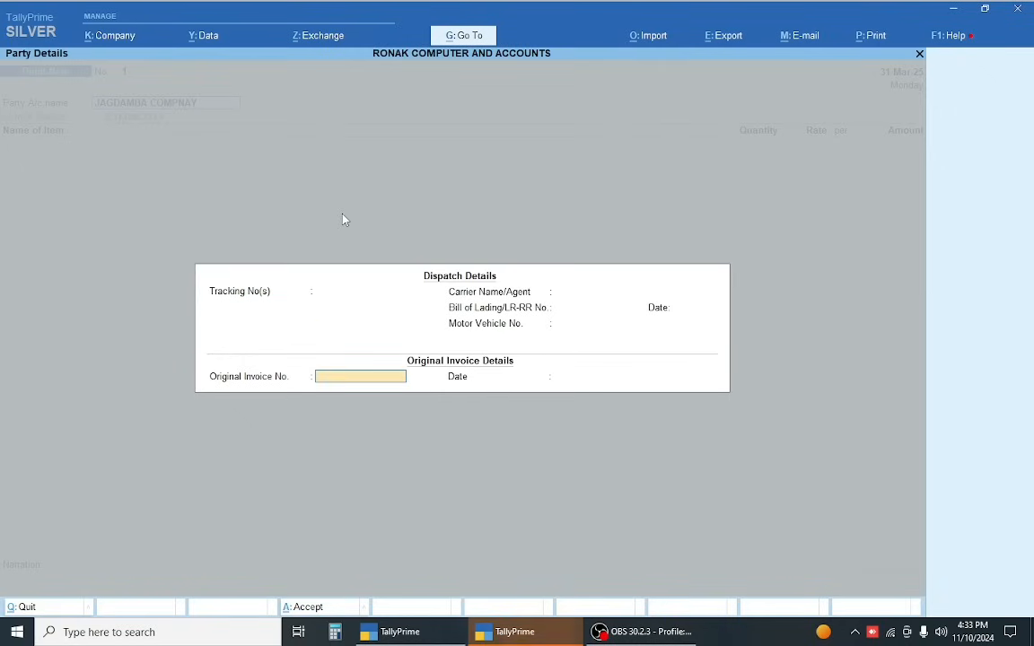
{"action": "key", "text": "Return"}
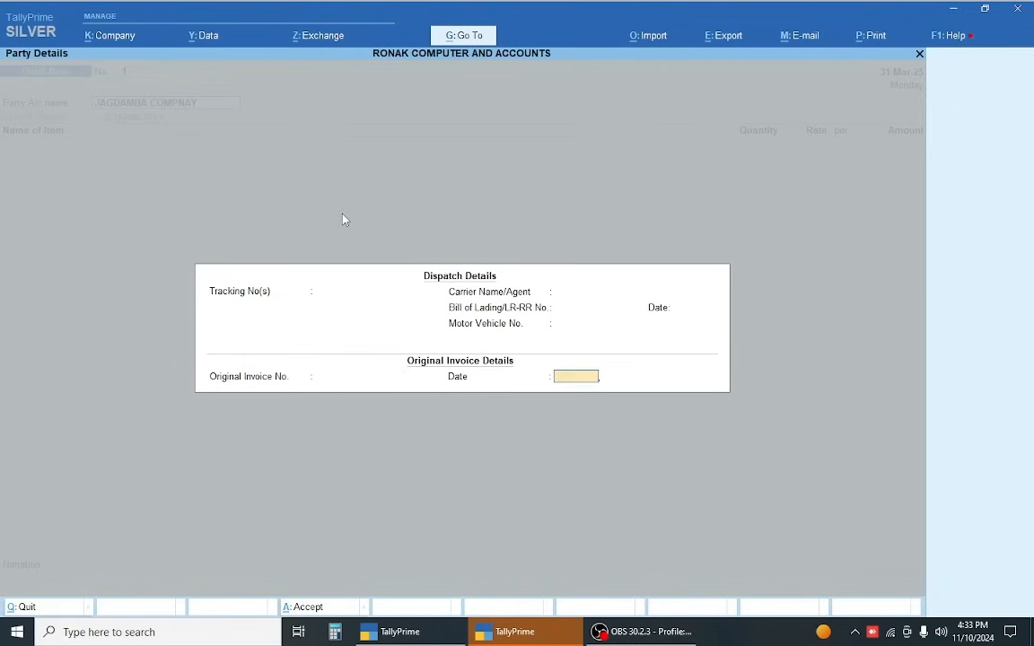
{"action": "key", "text": "BackSpace"}
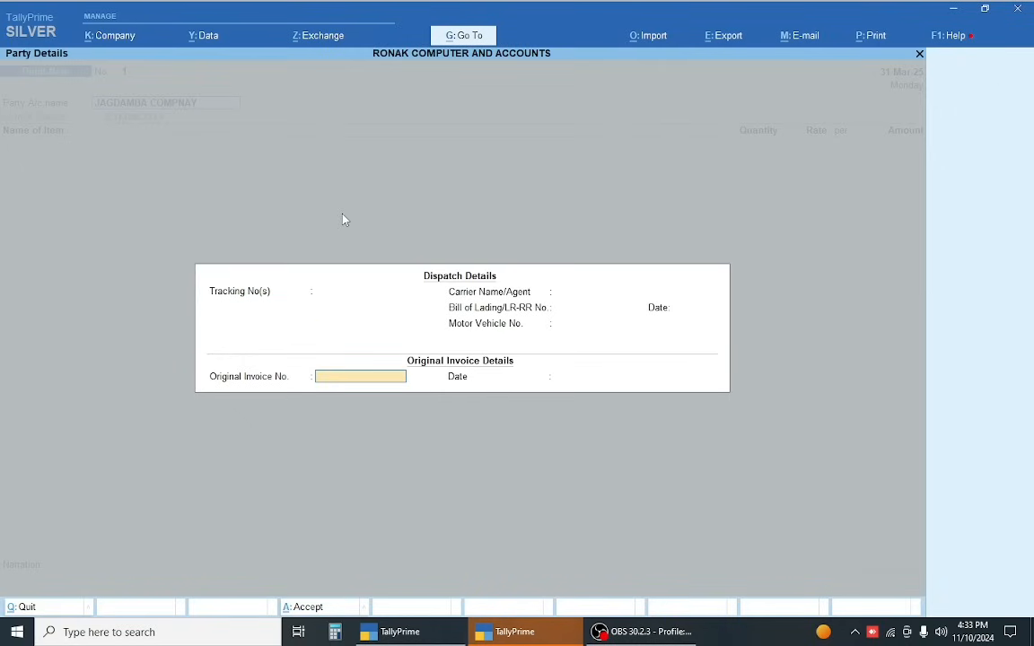
{"action": "key", "text": "Escape"}
{"action": "key", "text": "y"}
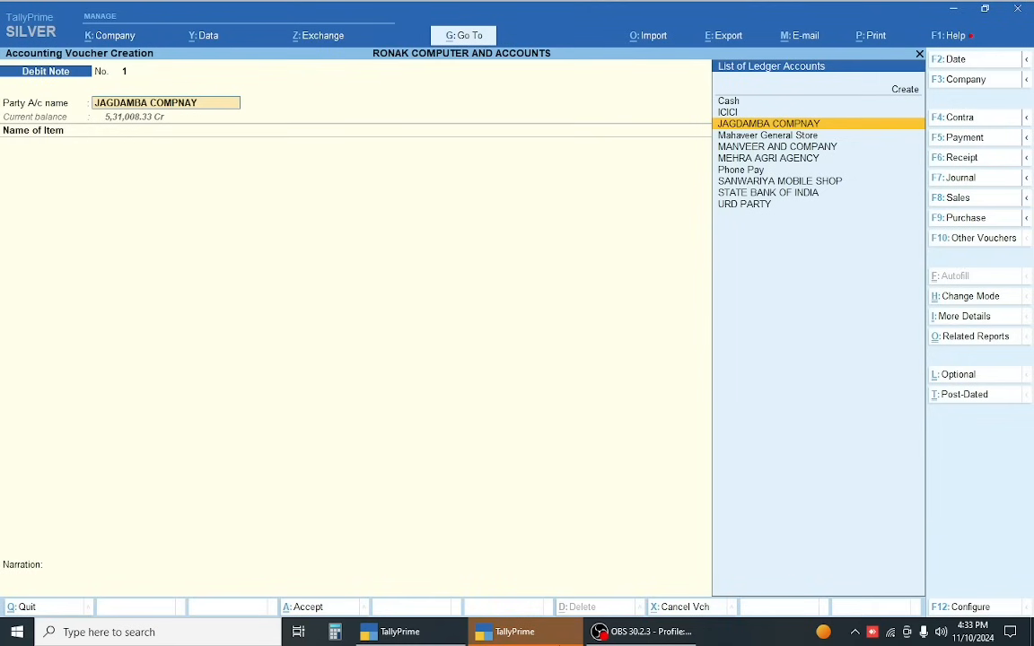
Switch to the second TallyPrime instance and load the company RONAK COMPUTER AND ACCOUNTS
{"action": "left_click", "coordinate": [541, 631]}
{"action": "type", "text": "rona"}
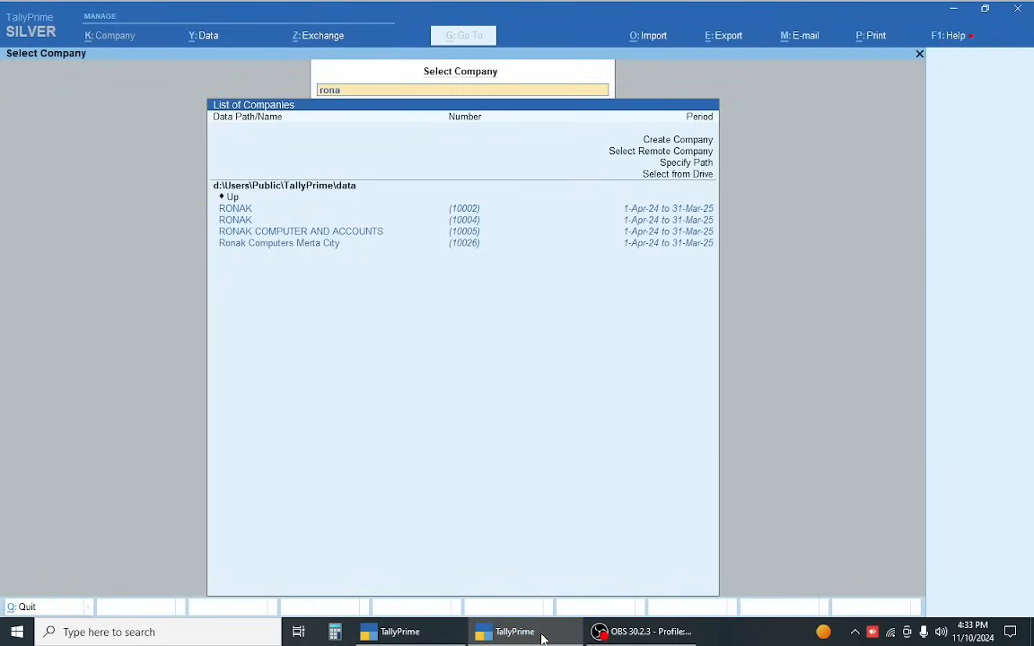
{"action": "key", "text": "Up"}
{"action": "key", "text": "Up"}
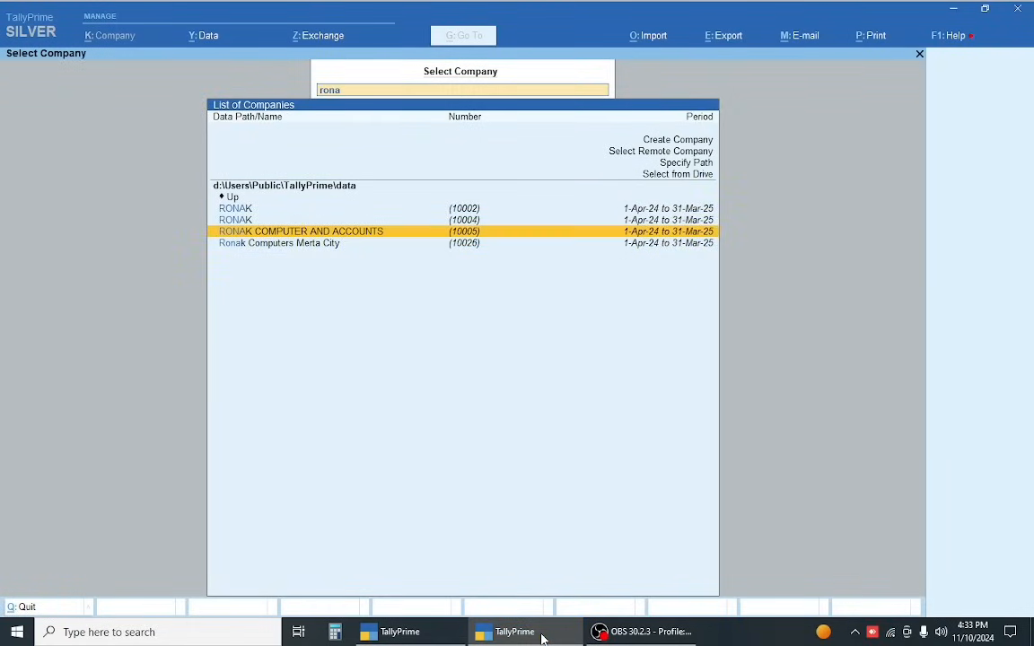
{"action": "key", "text": "Return"}
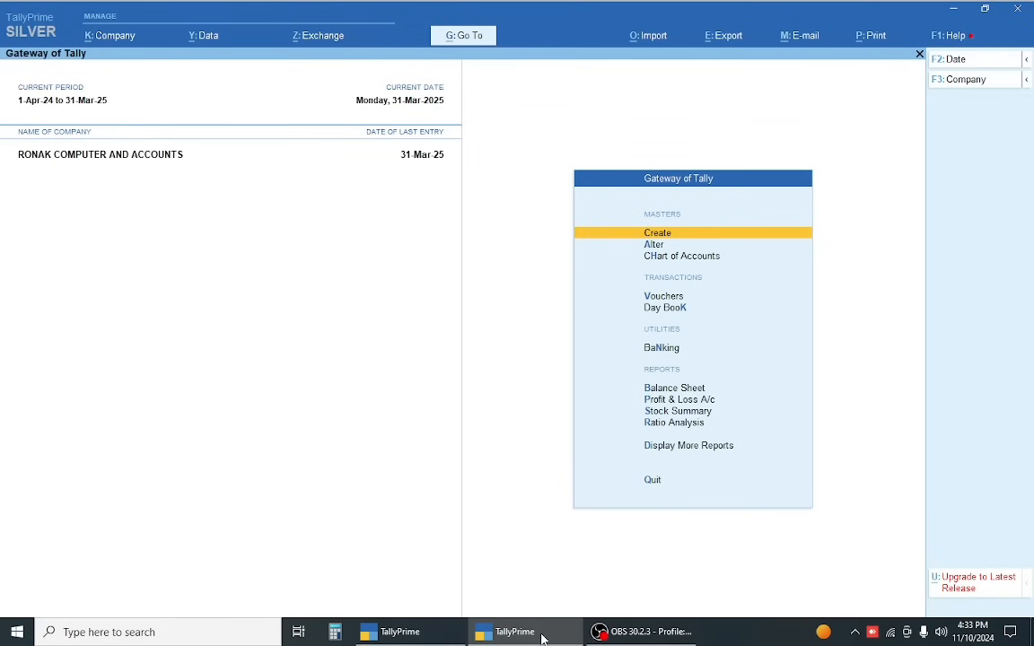
From the Stock Summary, open the monthly summary of VIVO 3 4/64GM in the VIVO MOBILE group
{"action": "key", "text": "s"}
{"action": "key", "text": "Down"}
{"action": "key", "text": "Up"}
{"action": "key", "text": "Down"}
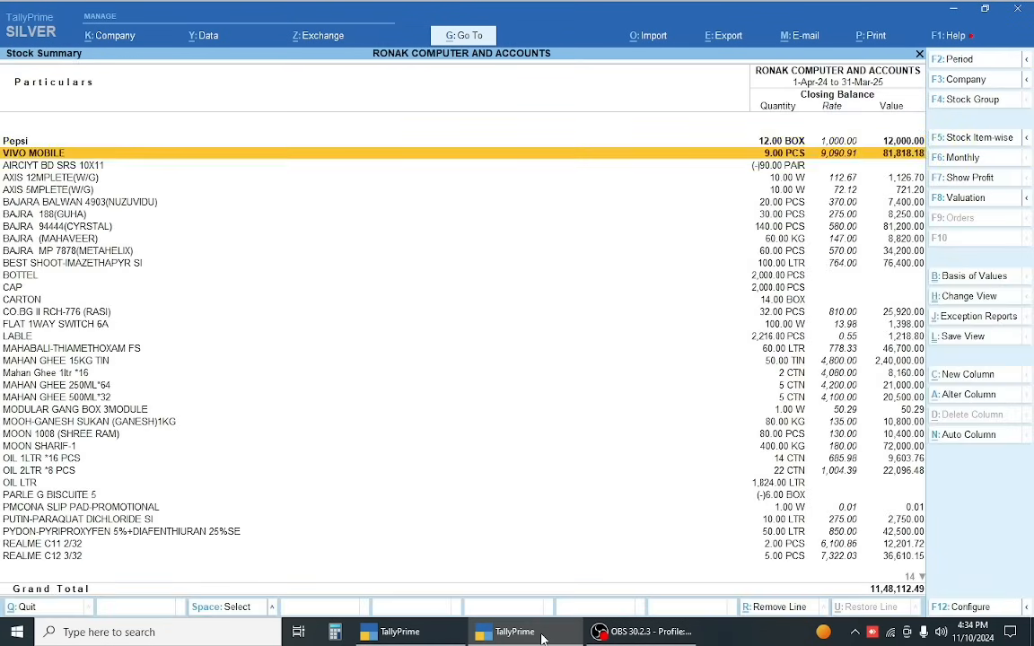
{"action": "key", "text": "Return"}
{"action": "key", "text": "Return"}
Open the April stock item vouchers of VIVO 3 4/64GM
{"action": "key", "text": "Up"}
{"action": "key", "text": "Up"}
{"action": "key", "text": "Up"}
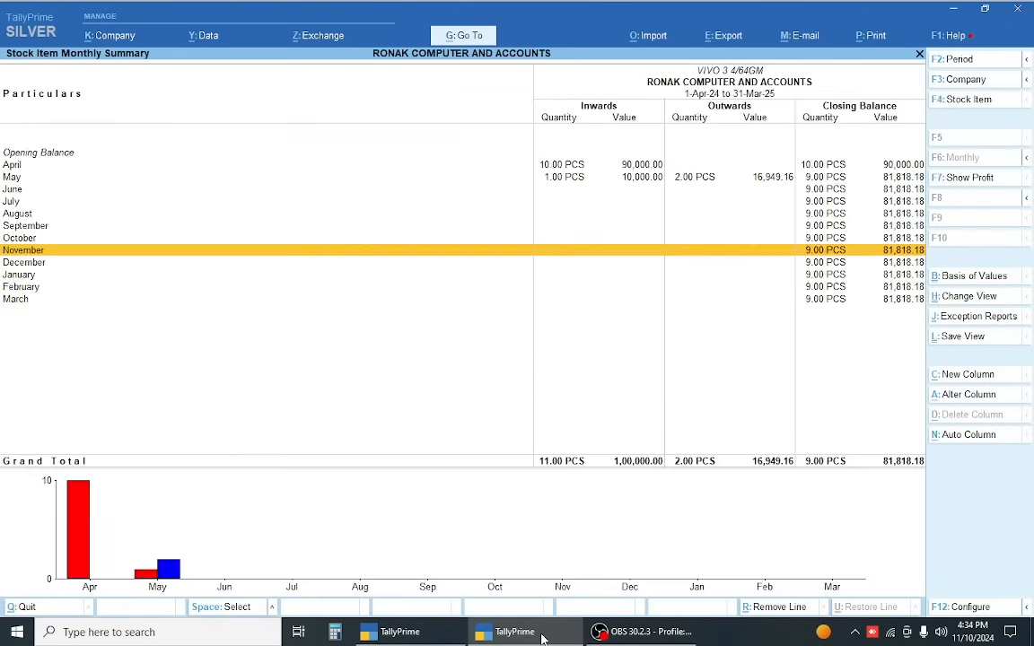
{"action": "key", "text": "Up"}
{"action": "key", "text": "Up"}
{"action": "key", "text": "Up"}
{"action": "key", "text": "Up"}
{"action": "key", "text": "Up"}
{"action": "key", "text": "Up"}
{"action": "key", "text": "Up"}
{"action": "key", "text": "Return"}
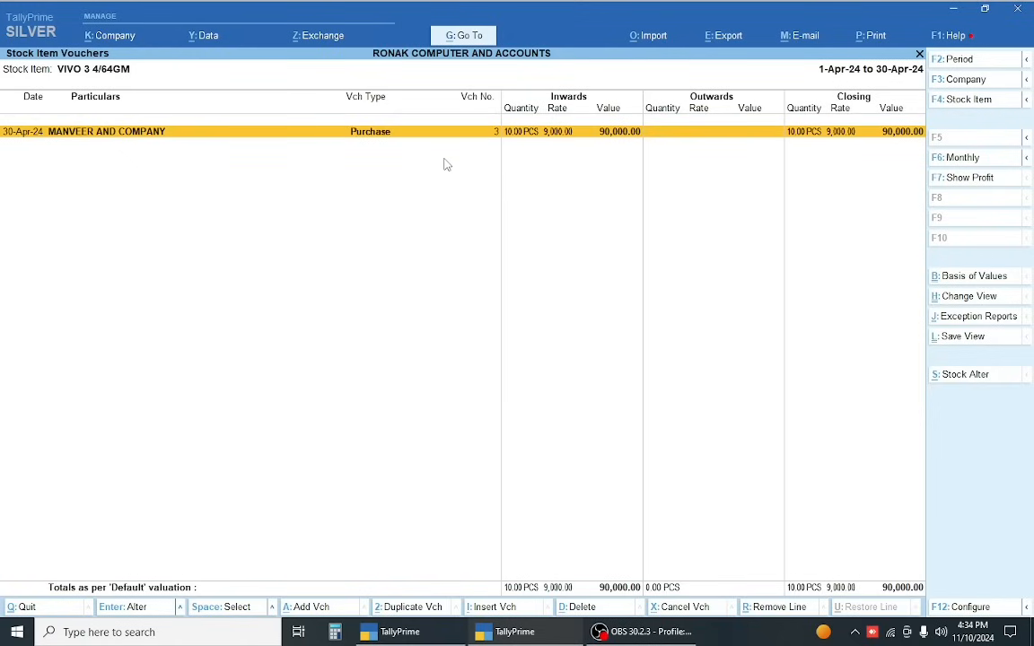
Switch to the debit note, open its voucher date for editing, and return to the stock item vouchers
{"action": "key", "text": "alt+a"}
{"action": "key", "text": "F2"}
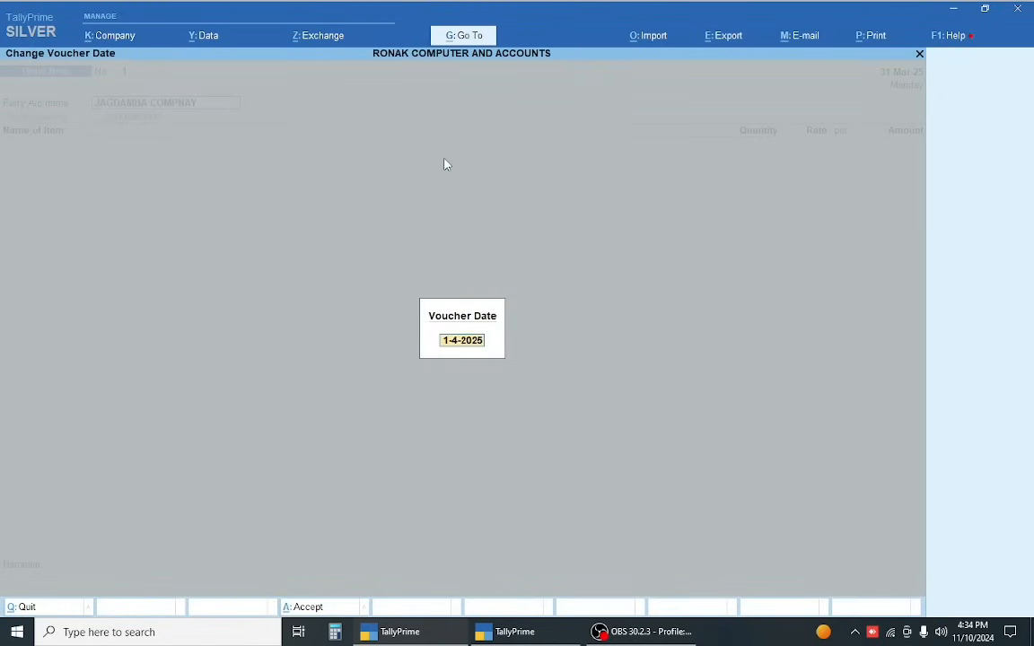
{"action": "key", "text": "Escape"}
{"action": "key", "text": "Escape"}
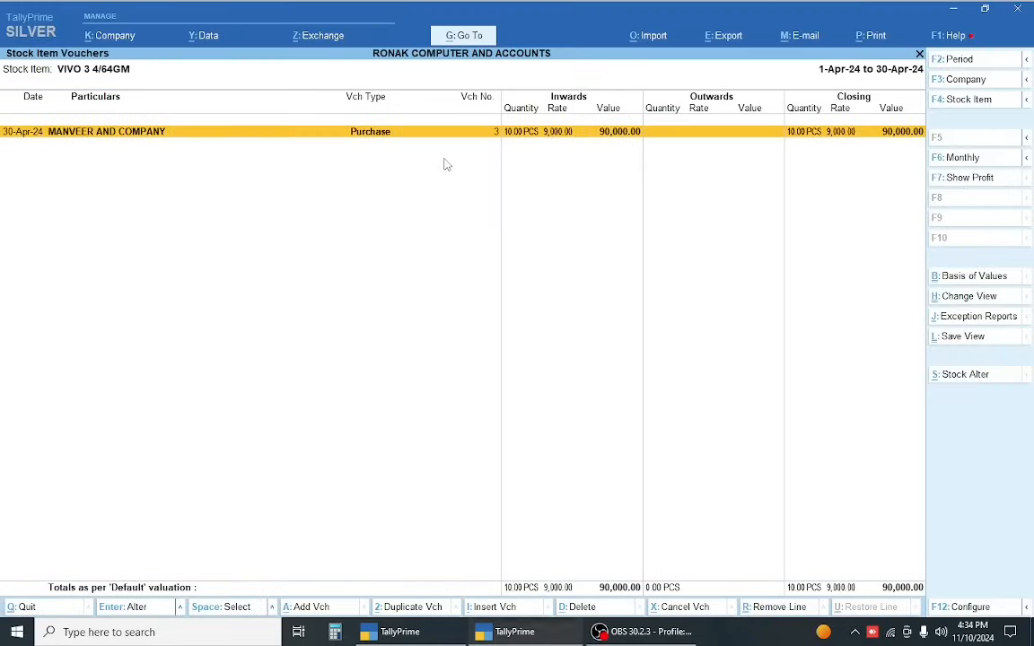
Set the voucher date and supplier invoice date of the MANVEER AND COMPANY purchase to 25-Apr-24 and save the voucher
{"action": "key", "text": "Return"}
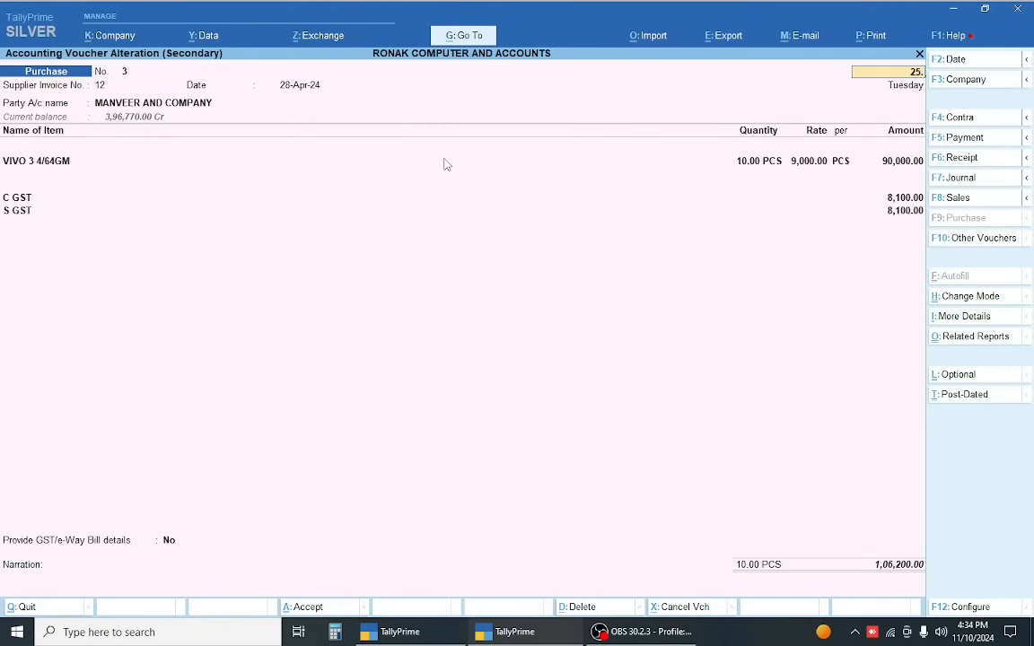
{"action": "key", "text": "Return"}
{"action": "type", "text": "25-4"}
{"action": "key", "text": "Return"}
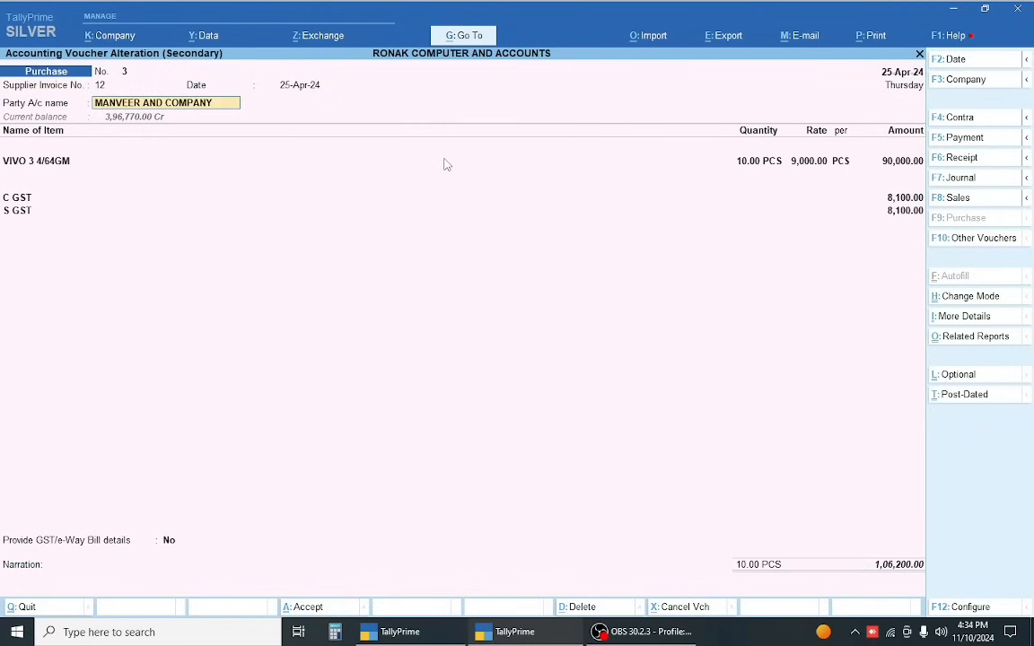
{"action": "key", "text": "ctrl+a"}
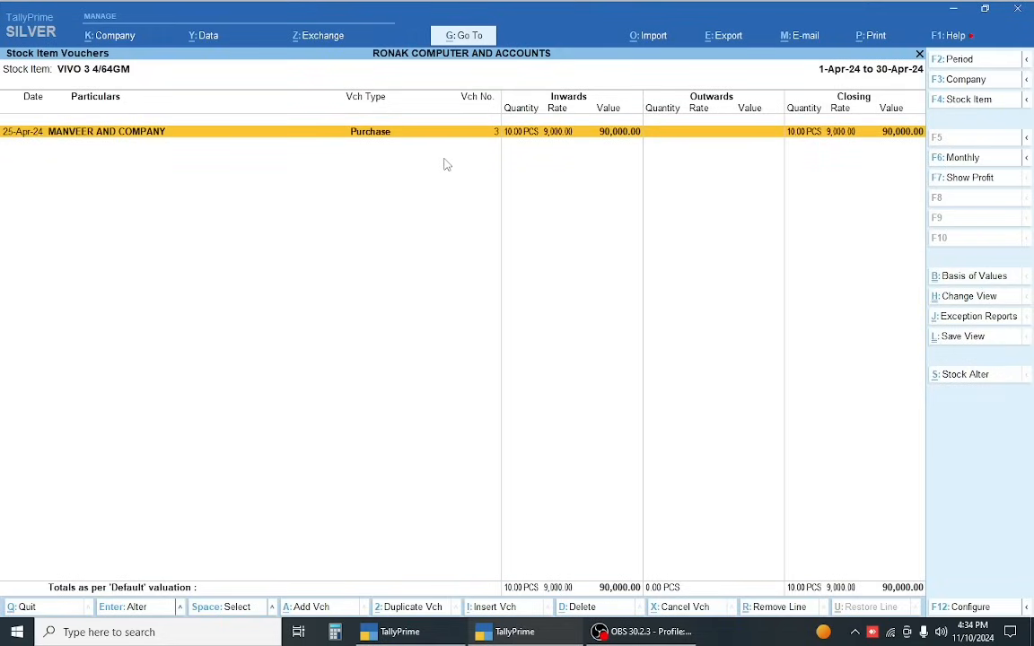
Switch back to the debit note and set its voucher date to 30-Apr-24
{"action": "key", "text": "alt+Tab"}
{"action": "key", "text": "Return"}
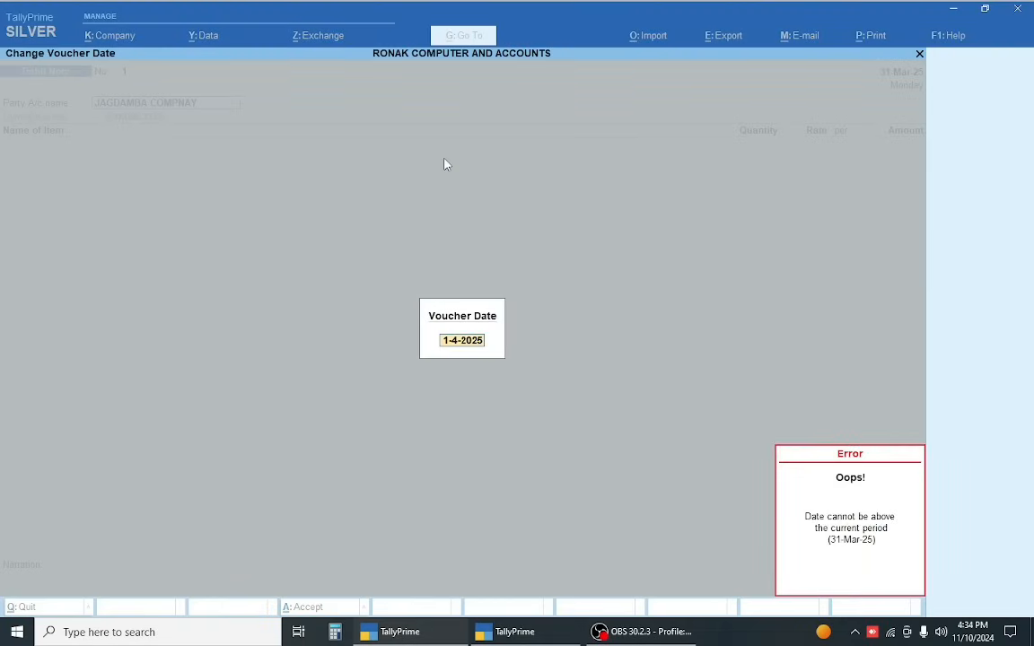
{"action": "type", "text": "28-4"}
{"action": "key", "text": "Return"}
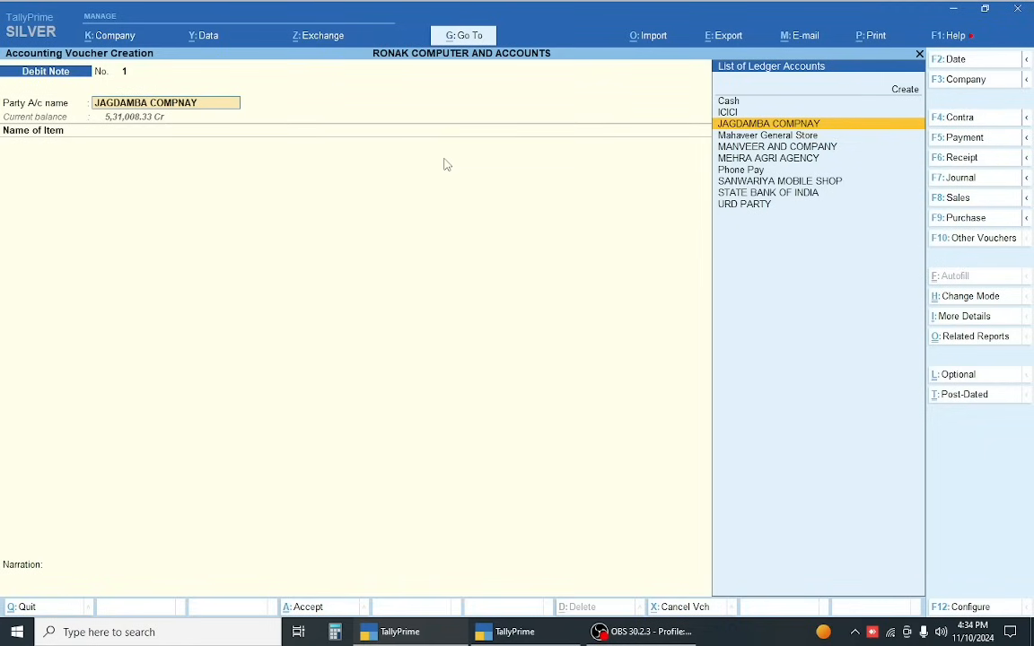
Select MANVEER AND COMPANY as the debit note's party account
{"action": "type", "text": "N"}
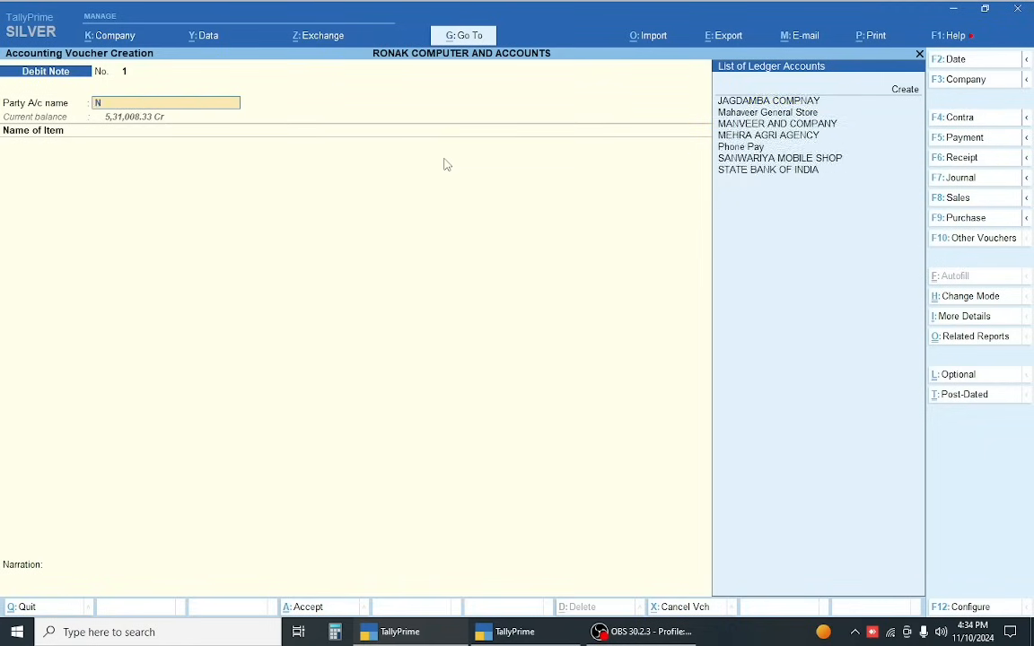
{"action": "key", "text": "BackSpace"}
{"action": "key", "text": "Down"}
{"action": "key", "text": "Down"}
{"action": "key", "text": "Down"}
{"action": "key", "text": "Down"}
{"action": "key", "text": "Return"}
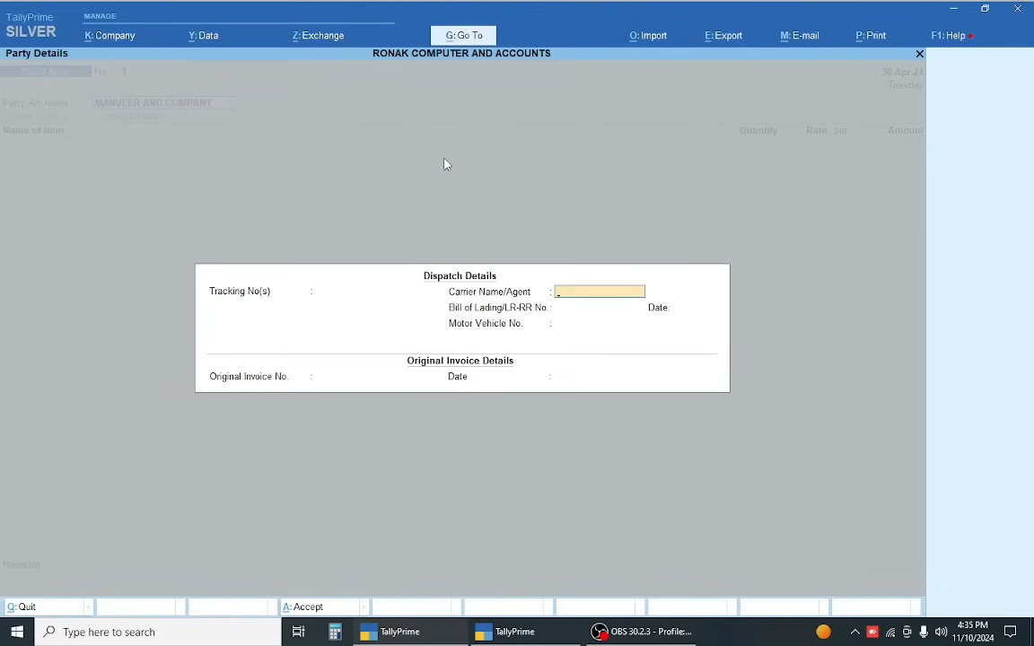
In the dispatch details, leave the carrier and bill of lading blank and enter motor vehicle number RJ21GH000
{"action": "key", "text": "Return"}
{"action": "key", "text": "Return"}
{"action": "key", "text": "Return"}
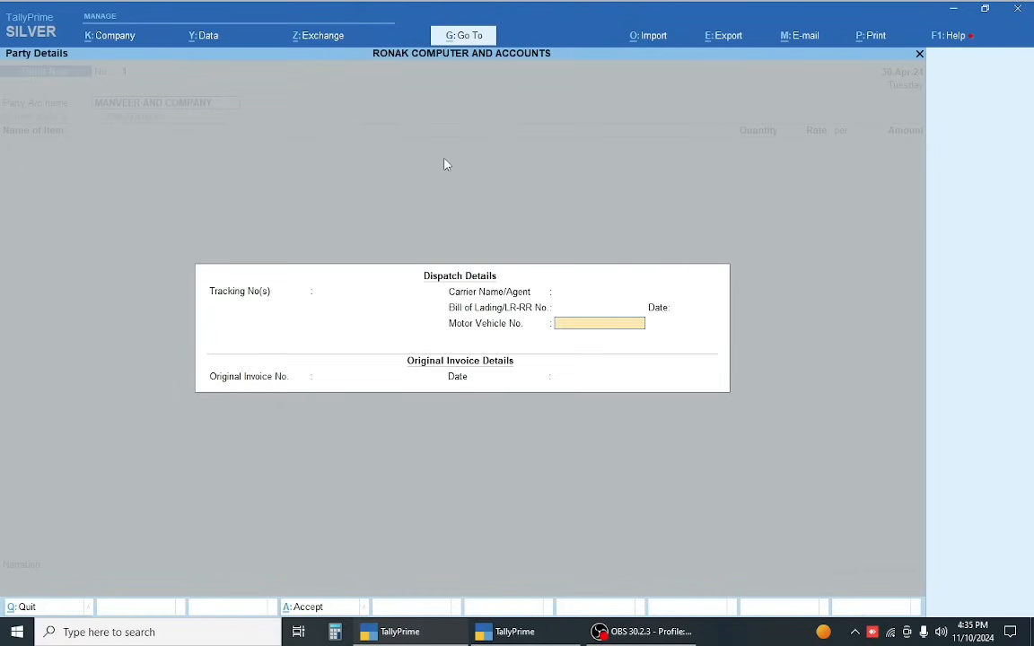
{"action": "type", "text": "Rj"}
{"action": "key", "text": "BackSpace"}
{"action": "type", "text": "J21GH000"}
{"action": "key", "text": "Return"}
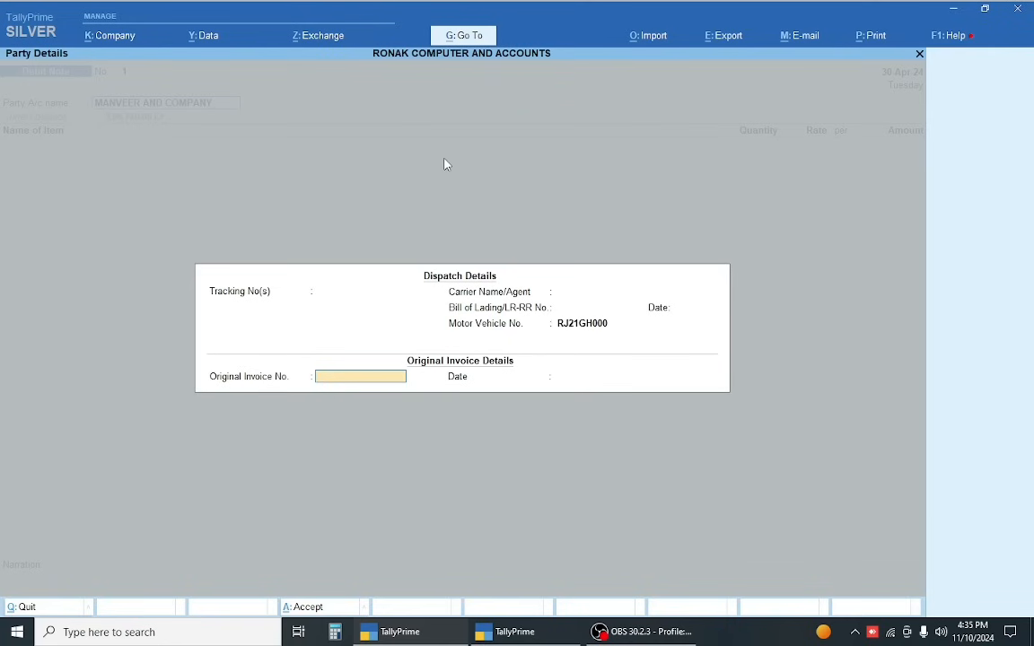
Check the supplier invoice number and date in the MANVEER AND COMPANY purchase voucher, and return to the debit note
{"action": "key", "text": "alt+Tab"}
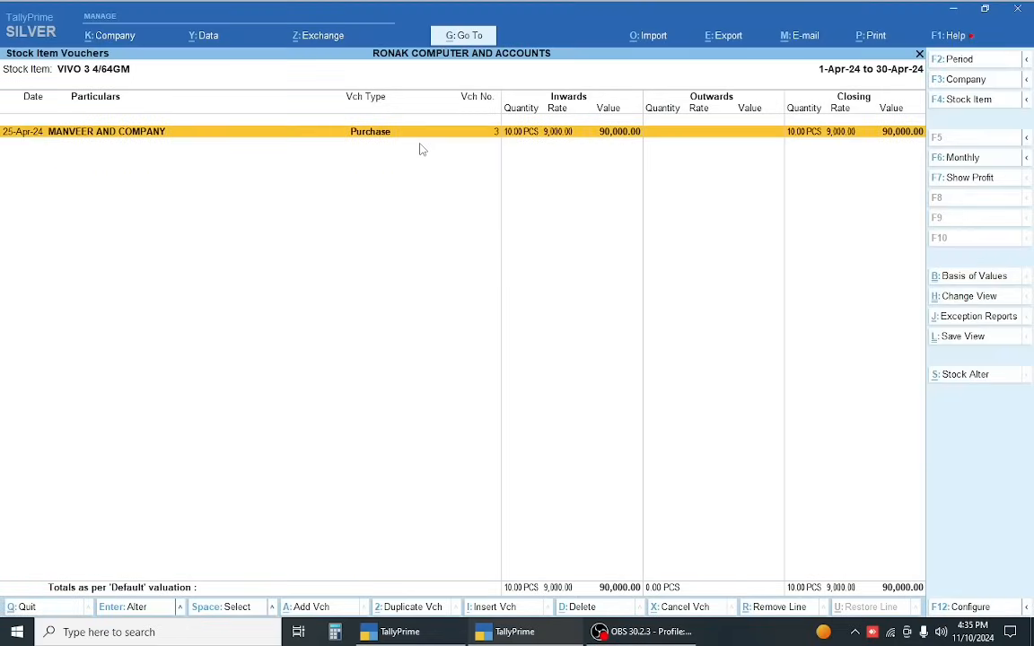
{"action": "key", "text": "Return"}
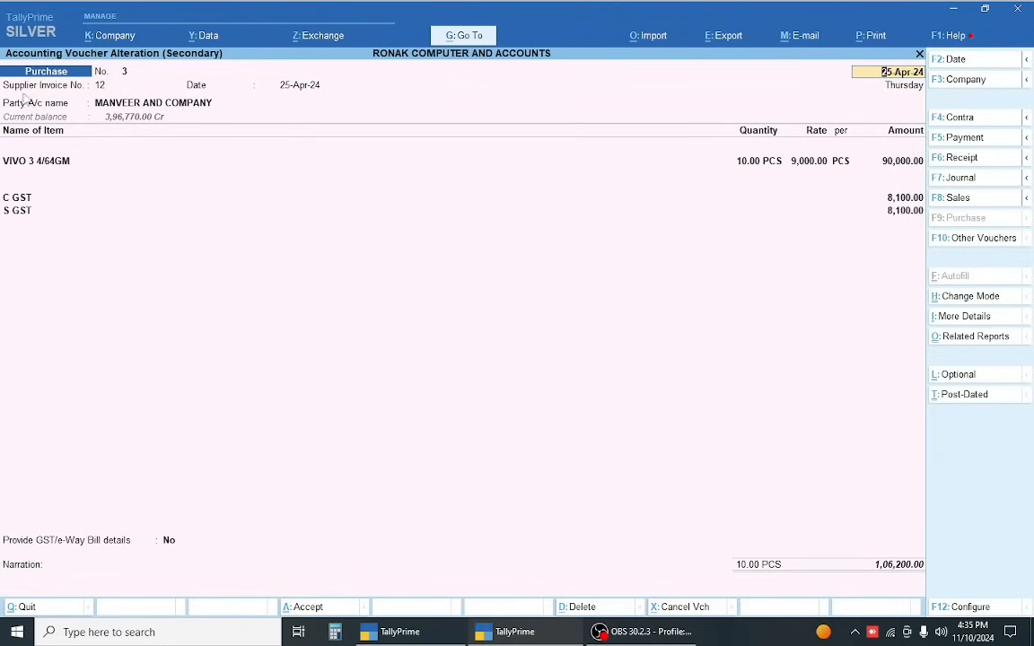
{"action": "key", "text": "alt+Tab"}
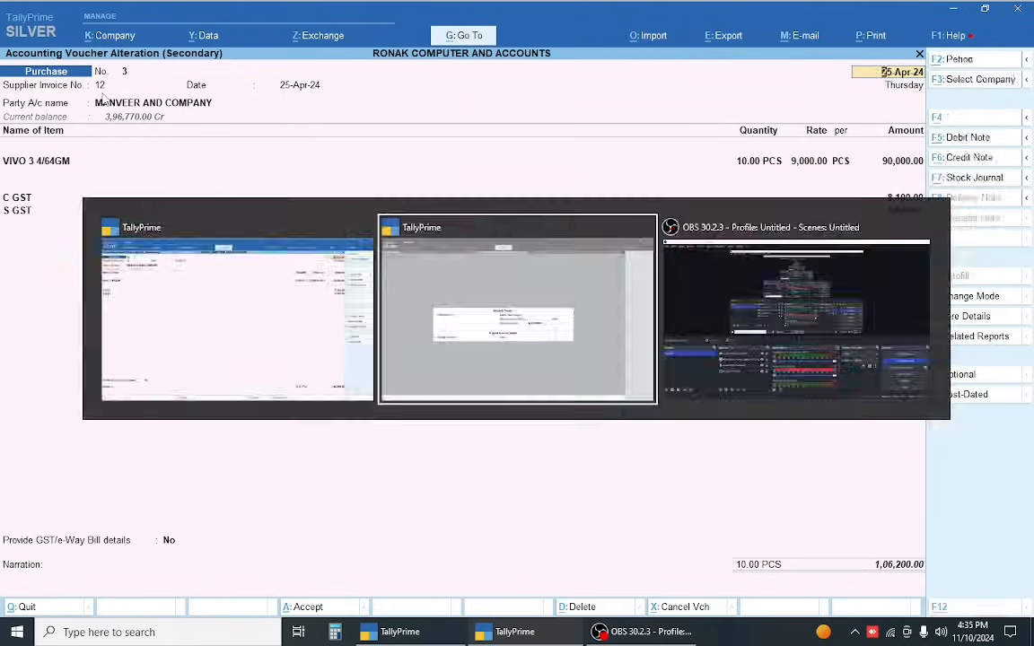
Enter original invoice number 12 with date 25.4 and accept the remaining party details to reach the item entry
{"action": "type", "text": "12"}
{"action": "key", "text": "Return"}
{"action": "type", "text": "2"}
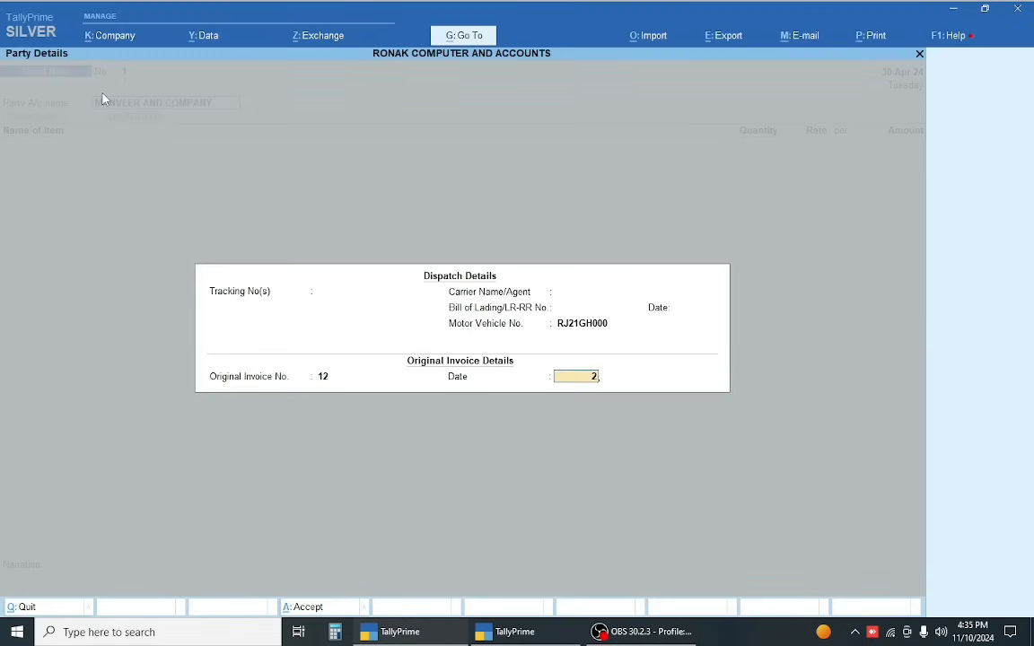
{"action": "type", "text": "5.4"}
{"action": "key", "text": "Return"}
{"action": "key", "text": "Return"}
{"action": "key", "text": "Return"}
{"action": "key", "text": "Return"}
{"action": "key", "text": "Return"}
{"action": "key", "text": "Return"}
{"action": "key", "text": "Return"}
{"action": "key", "text": "Return"}
{"action": "key", "text": "Return"}
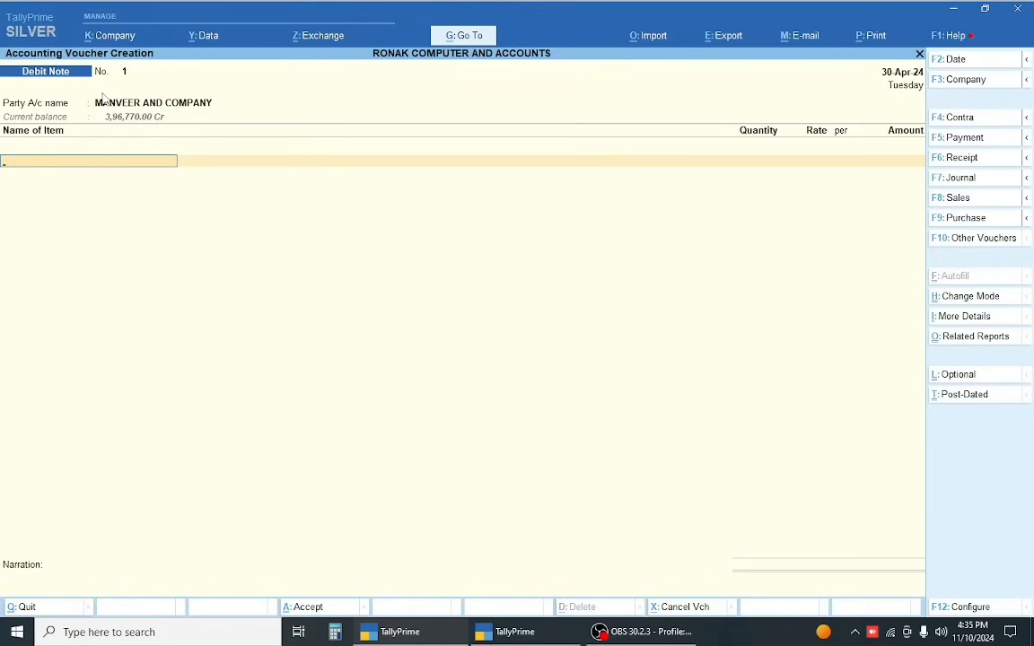
Reopen the party details to check the dispatch and original invoice details, and accept them to return to the item entry
{"action": "key", "text": "BackSpace"}
{"action": "key", "text": "Return"}
{"action": "key", "text": "Return"}
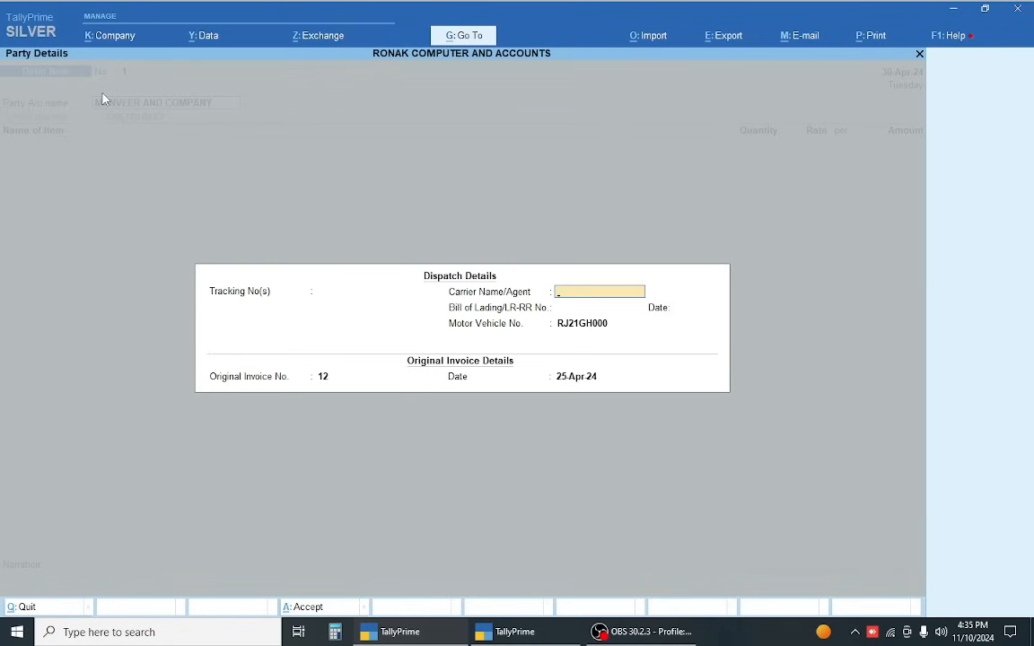
{"action": "key", "text": "ctrl+a"}
{"action": "key", "text": "ctrl+a"}
{"action": "key", "text": "Page_Up"}
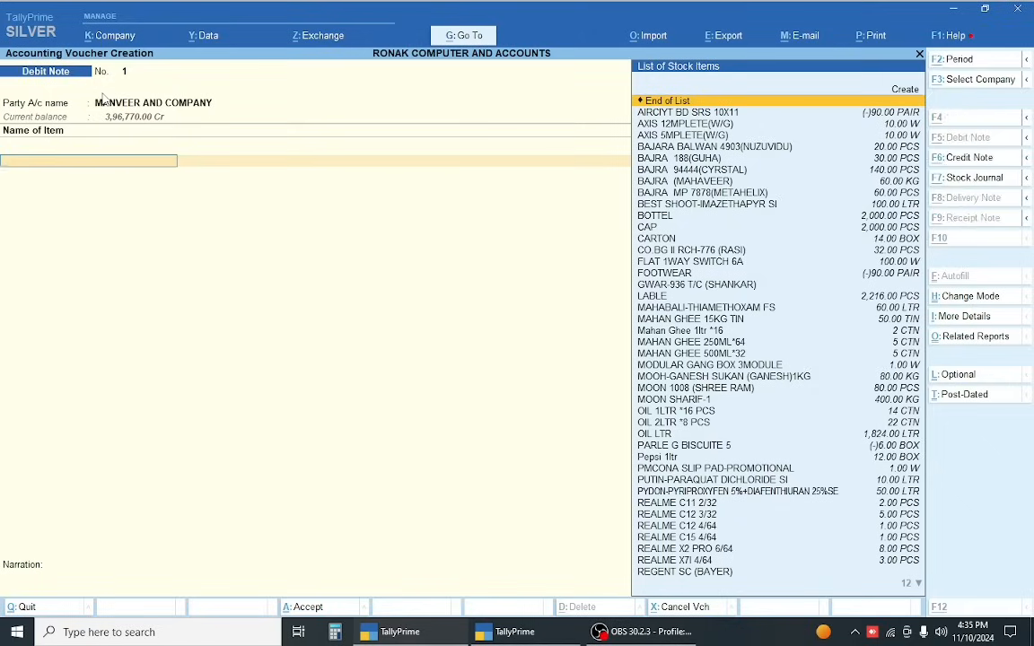
{"action": "key", "text": "Escape"}
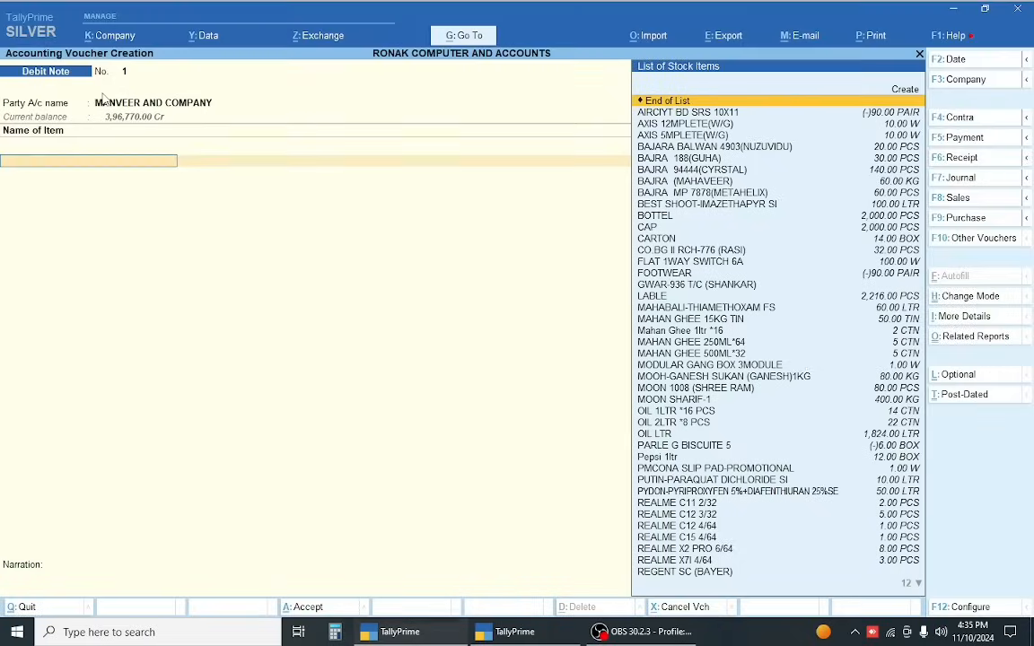
Add VIVO 3 4/64GM to the debit note with quantity 2 PCS at rate 9,000 and continue to its accounting details
{"action": "type", "text": "VIV"}
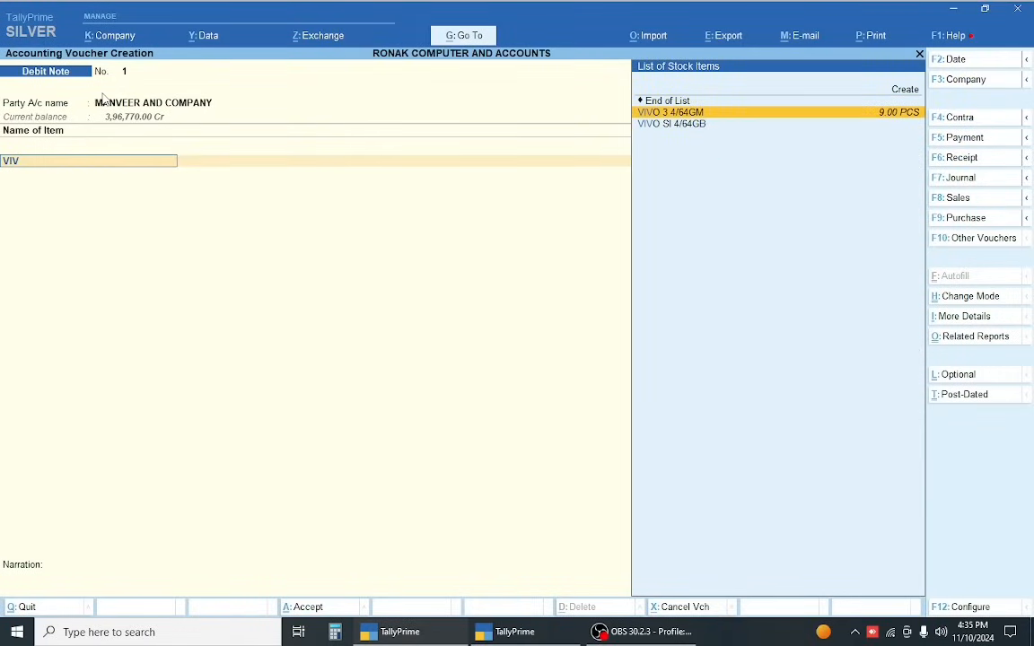
{"action": "key", "text": "Return"}
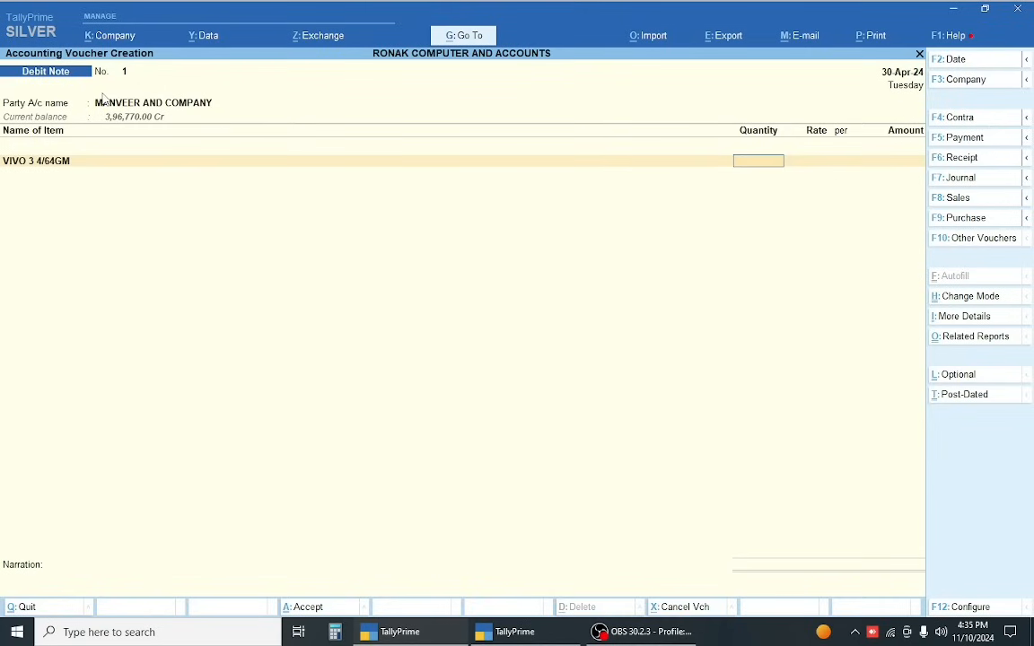
{"action": "type", "text": "2"}
{"action": "key", "text": "Return"}
{"action": "key", "text": "alt"}
{"action": "key", "text": "Page_Up"}
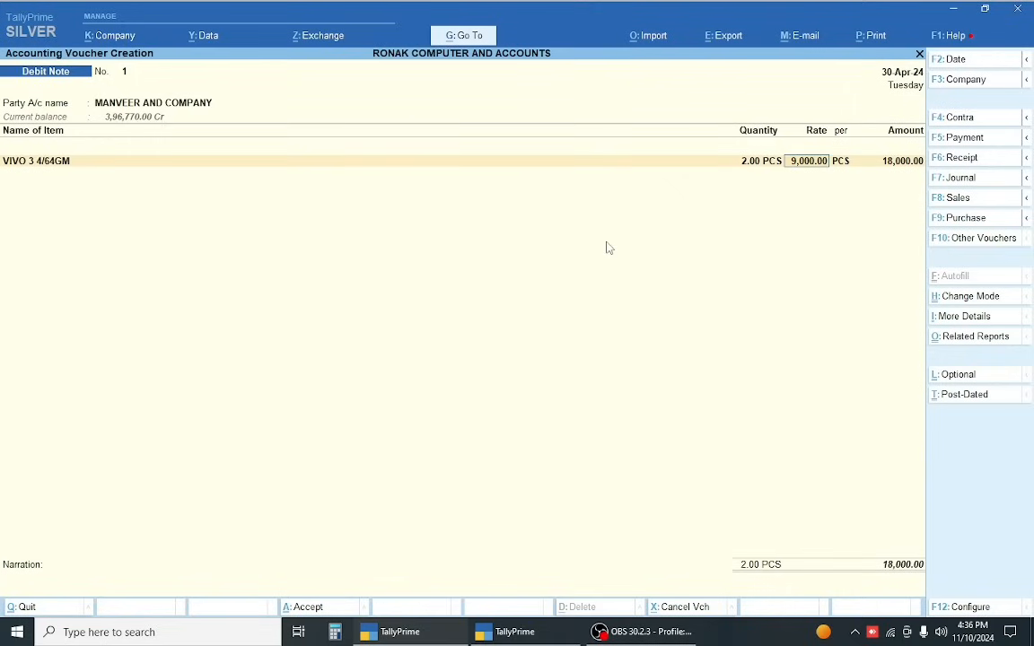
{"action": "key", "text": "Return"}
{"action": "key", "text": "Return"}
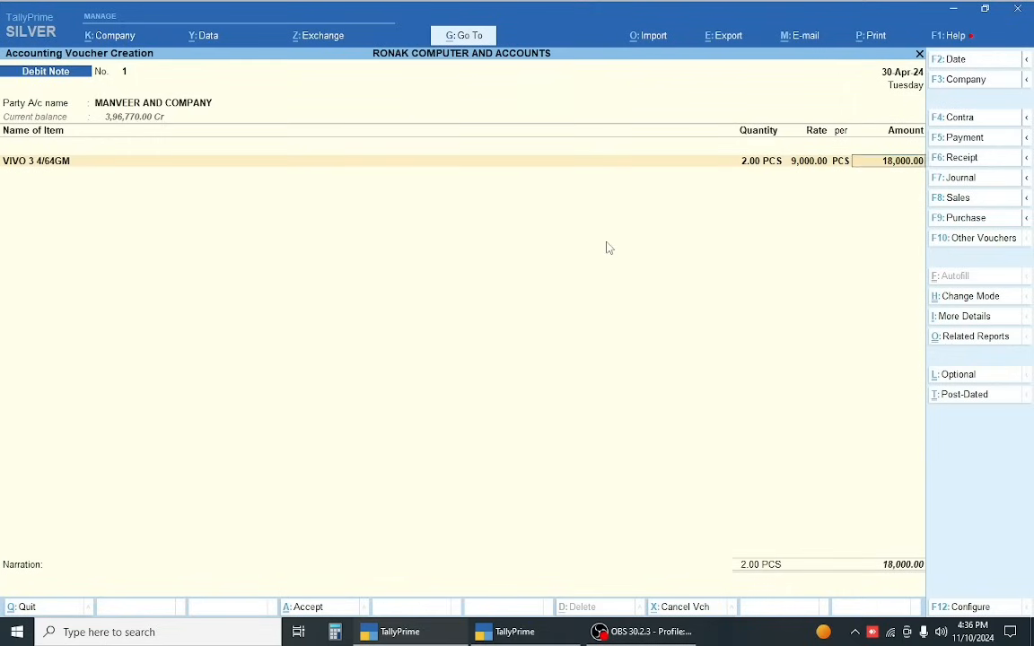
{"action": "key", "text": "Return"}
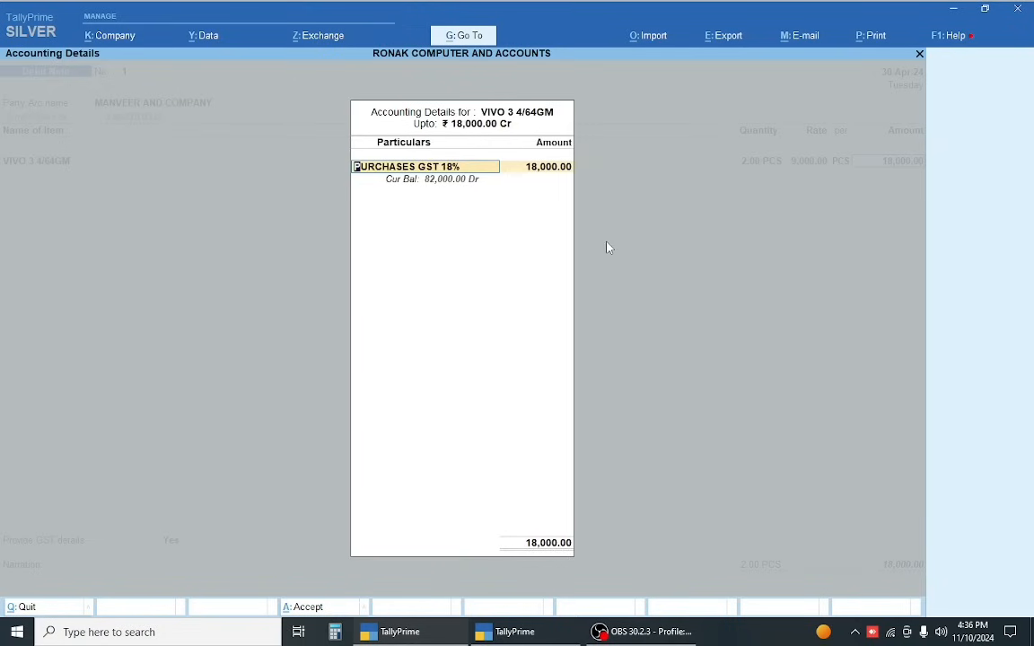
Check the item and ledger lines in the original MANVEER AND COMPANY purchase voucher, and return to the debit note's accounting details
{"action": "key", "text": "Return"}
{"action": "key", "text": "BackSpace"}
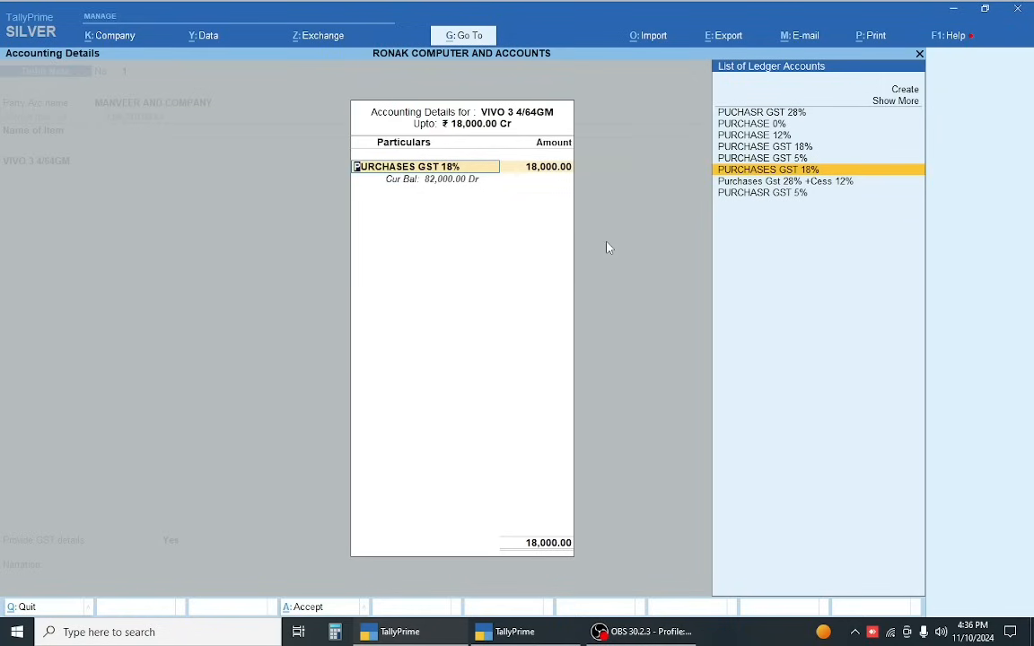
{"action": "key", "text": "alt+Tab"}
{"action": "key", "text": "Return"}
{"action": "key", "text": "Return"}
{"action": "key", "text": "Return"}
{"action": "key", "text": "Return"}
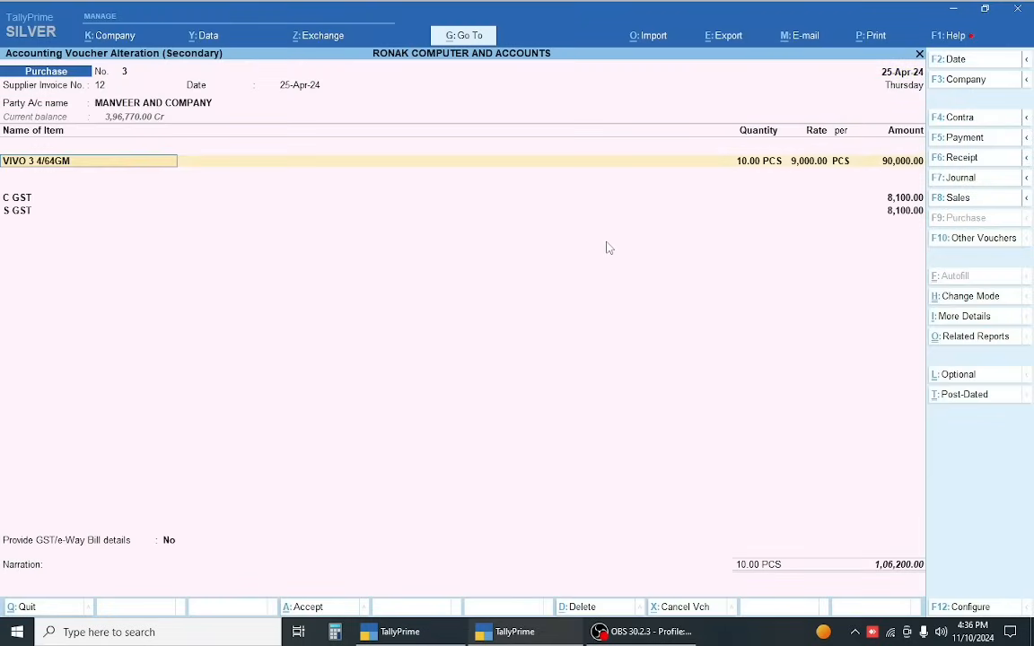
{"action": "key", "text": "Return"}
{"action": "key", "text": "Return"}
{"action": "key", "text": "Return"}
{"action": "key", "text": "Return"}
{"action": "key", "text": "Return"}
{"action": "key", "text": "Return"}
{"action": "key", "text": "Return"}
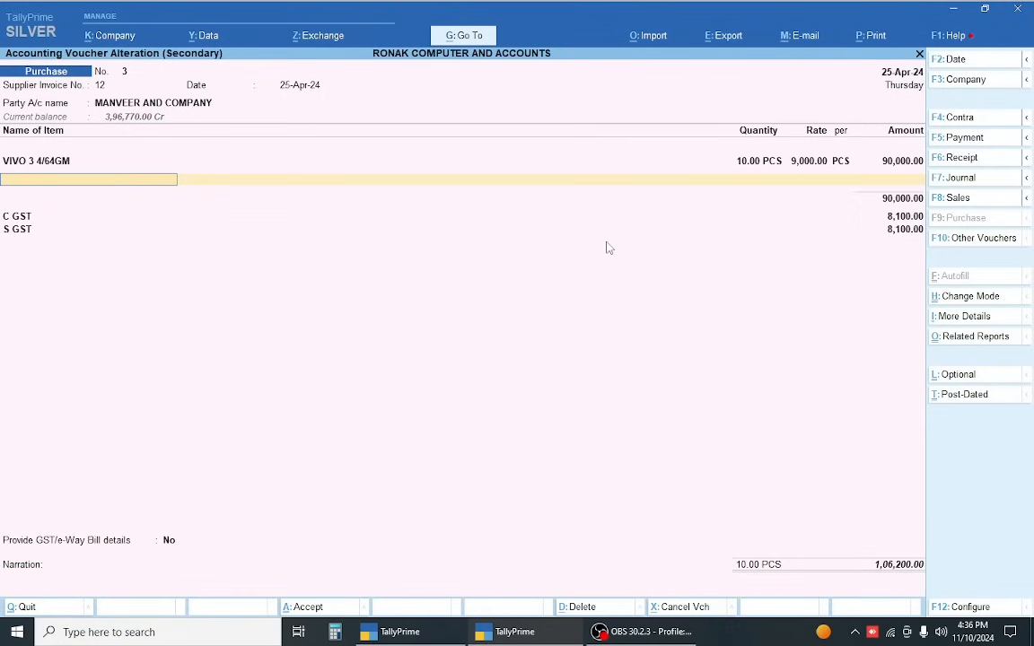
{"action": "key", "text": "Return"}
{"action": "key", "text": "alt+Tab"}
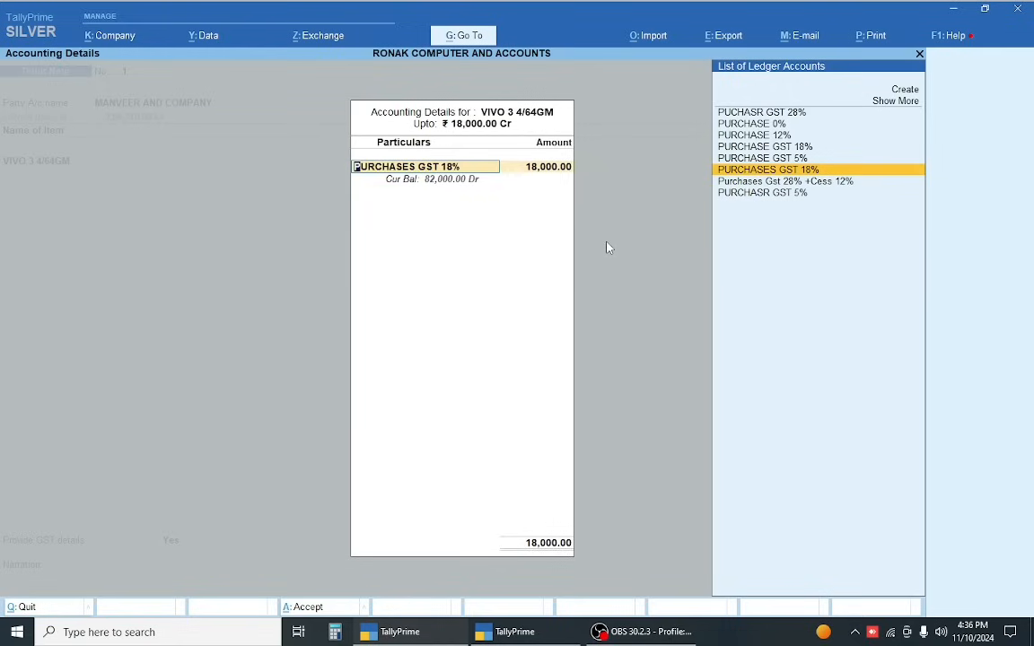
Accept PURCHASES GST 18% as the item's purchase ledger and add the C GST and S GST ledgers below it
{"action": "key", "text": "Return"}
{"action": "key", "text": "Return"}
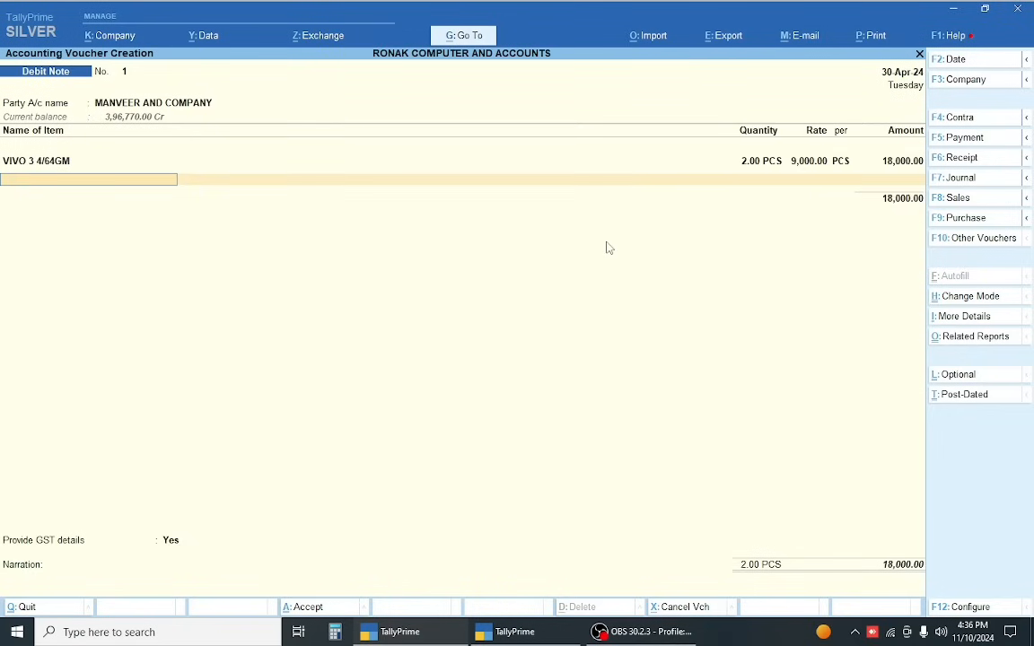
{"action": "key", "text": "Return"}
{"action": "type", "text": "c"}
{"action": "key", "text": "Return"}
{"action": "key", "text": "Return"}
{"action": "type", "text": "s"}
{"action": "key", "text": "Return"}
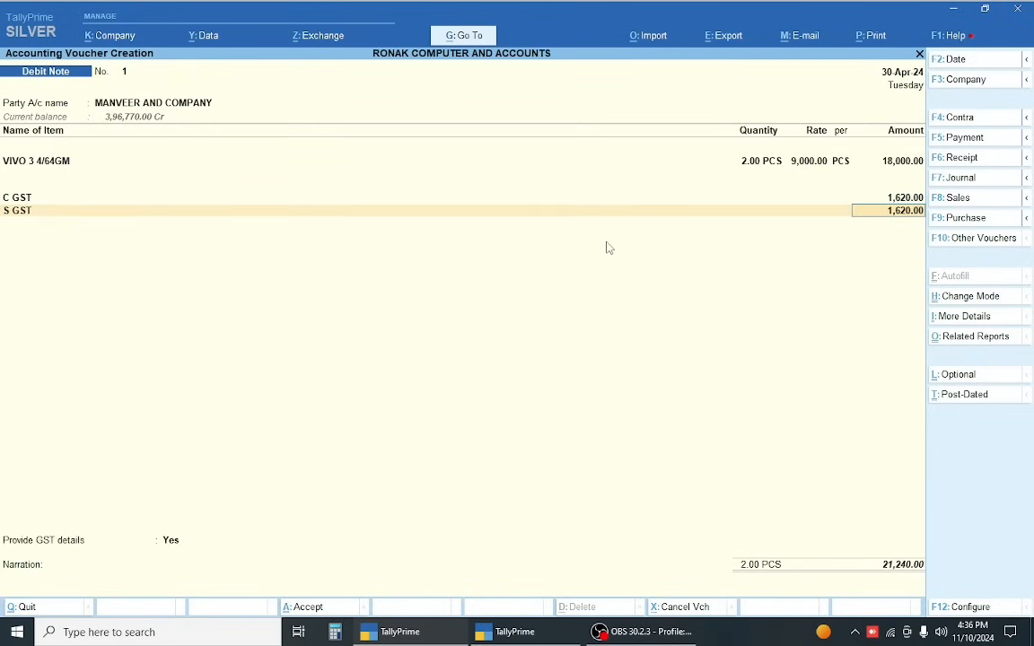
Open the C GST ledger from the debit note to examine its tax settings, and return to the voucher
{"action": "key", "text": "BackSpace"}
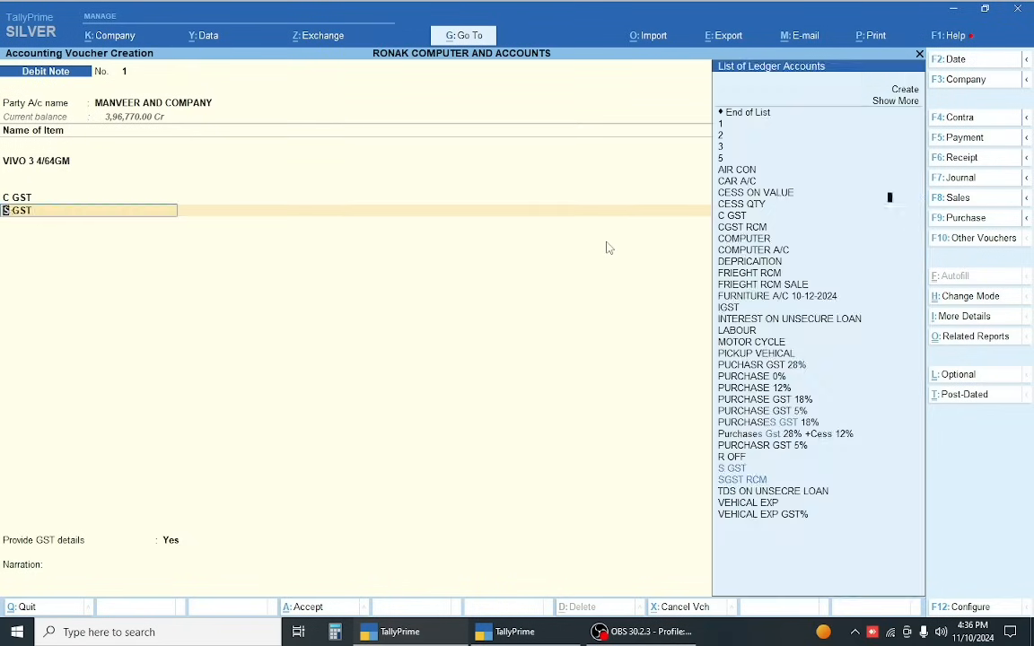
{"action": "key", "text": "BackSpace"}
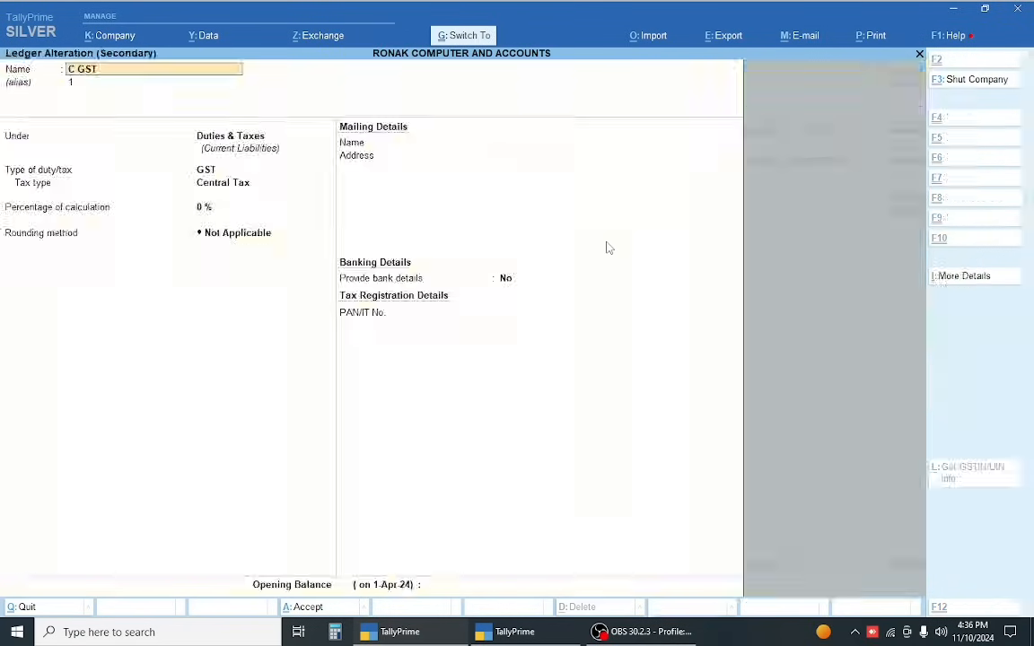
{"action": "key", "text": "ctrl+Return"}
{"action": "key", "text": "Return"}
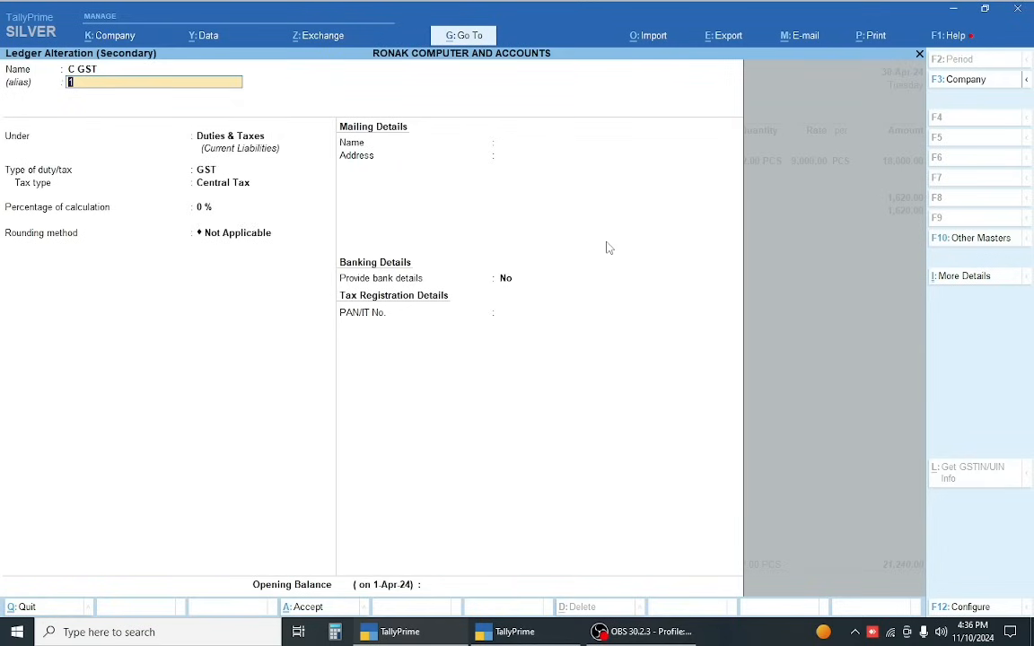
{"action": "key", "text": "ctrl+a"}
{"action": "key", "text": "Return"}
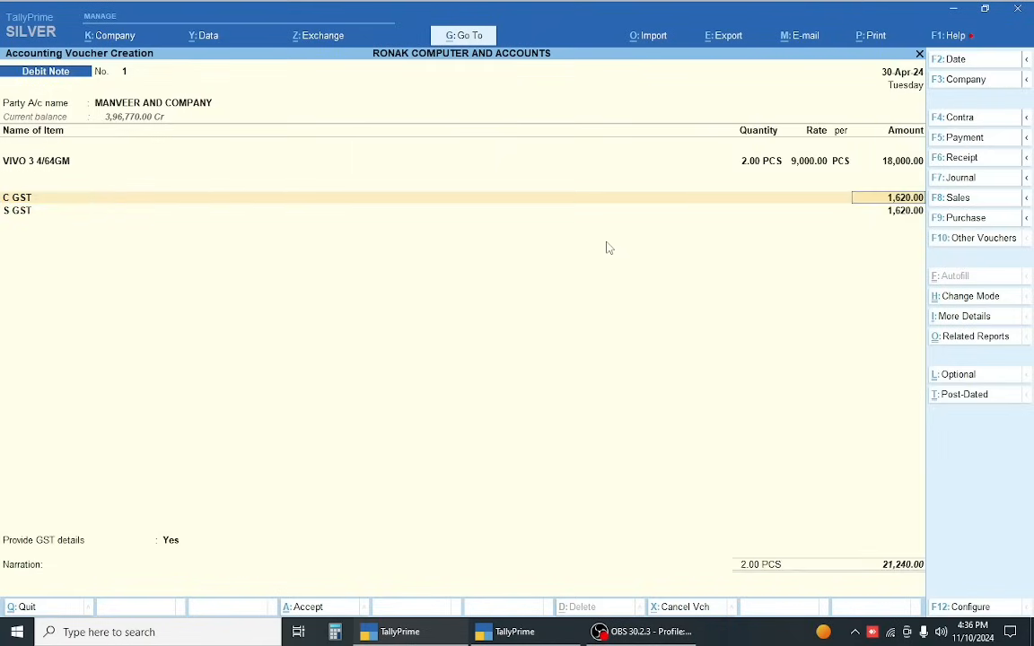
Try the R OFF ledger below S GST, remove it, and finish the ledger list to reach the GST details option
{"action": "key", "text": "Return"}
{"action": "key", "text": "Return"}
{"action": "key", "text": "Return"}
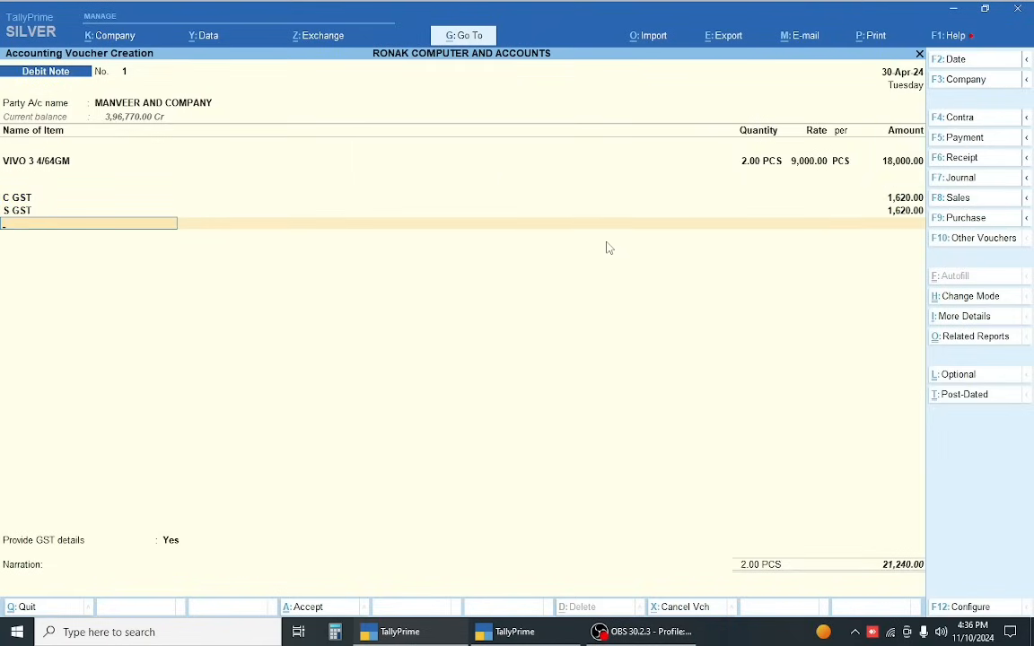
{"action": "type", "text": "r"}
{"action": "key", "text": "Return"}
{"action": "key", "text": "BackSpace"}
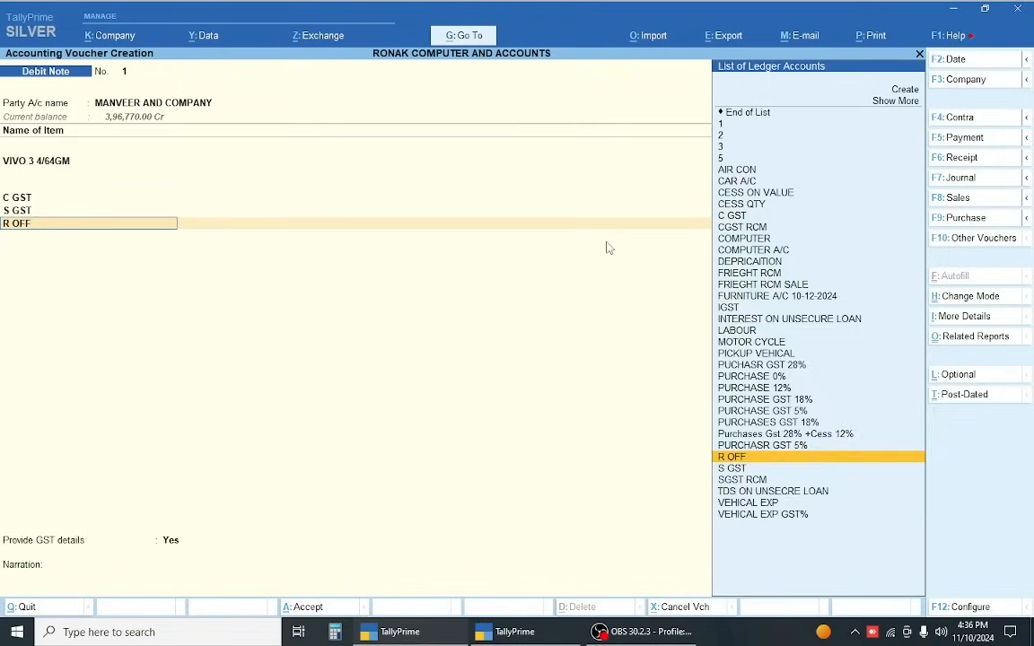
{"action": "type", "text": "1"}
{"action": "key", "text": "Return"}
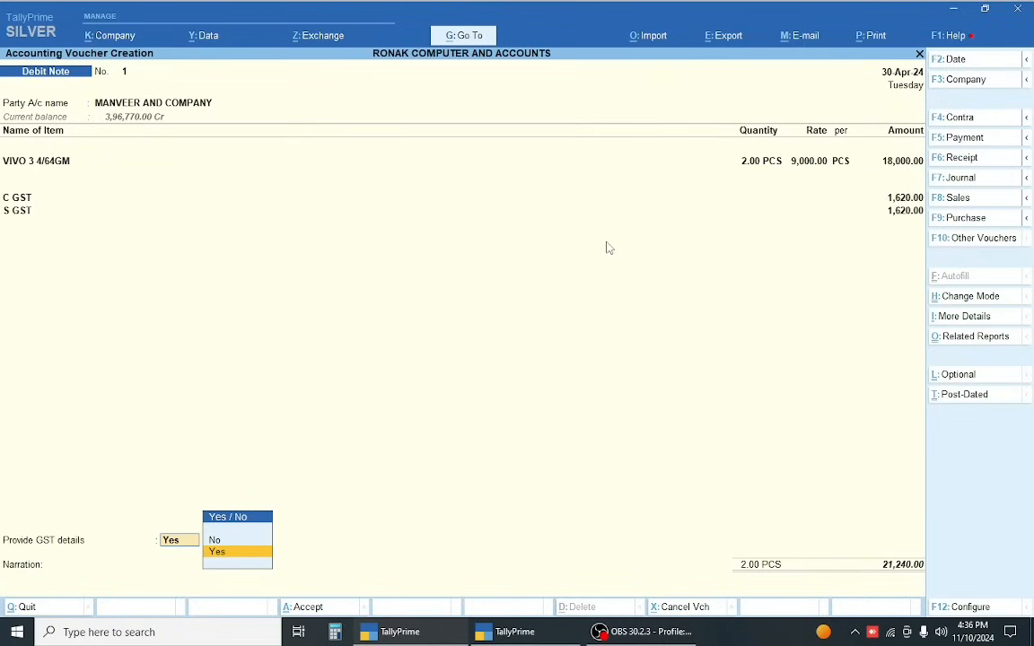
Provide GST details with reason 01-Sales Return, supplier's note number 12 and date 30.4, and save the debit note
{"action": "key", "text": "Return"}
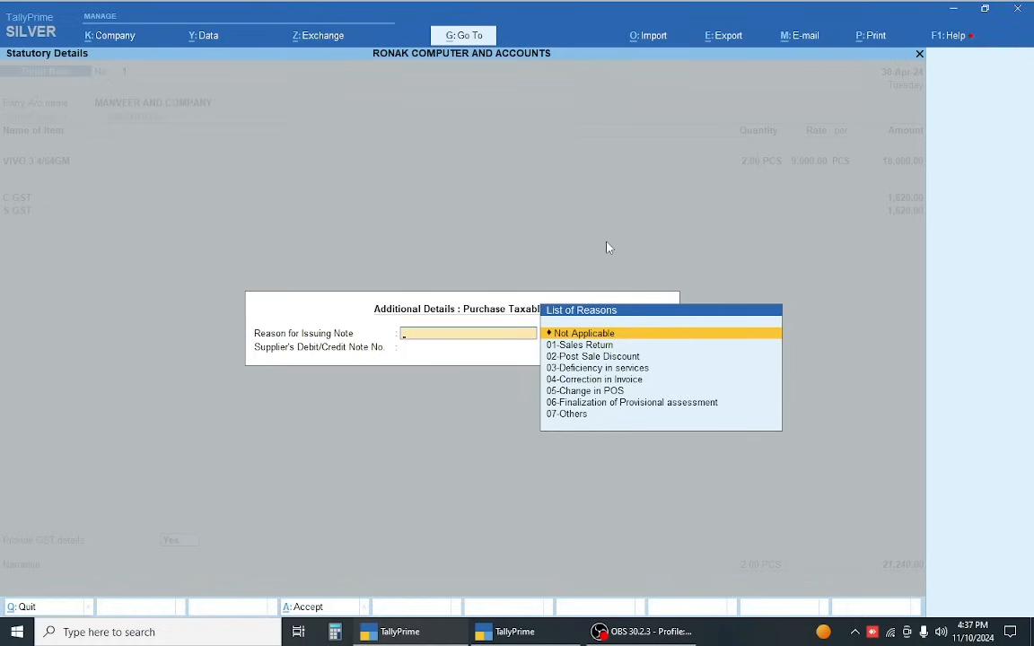
{"action": "key", "text": "Down"}
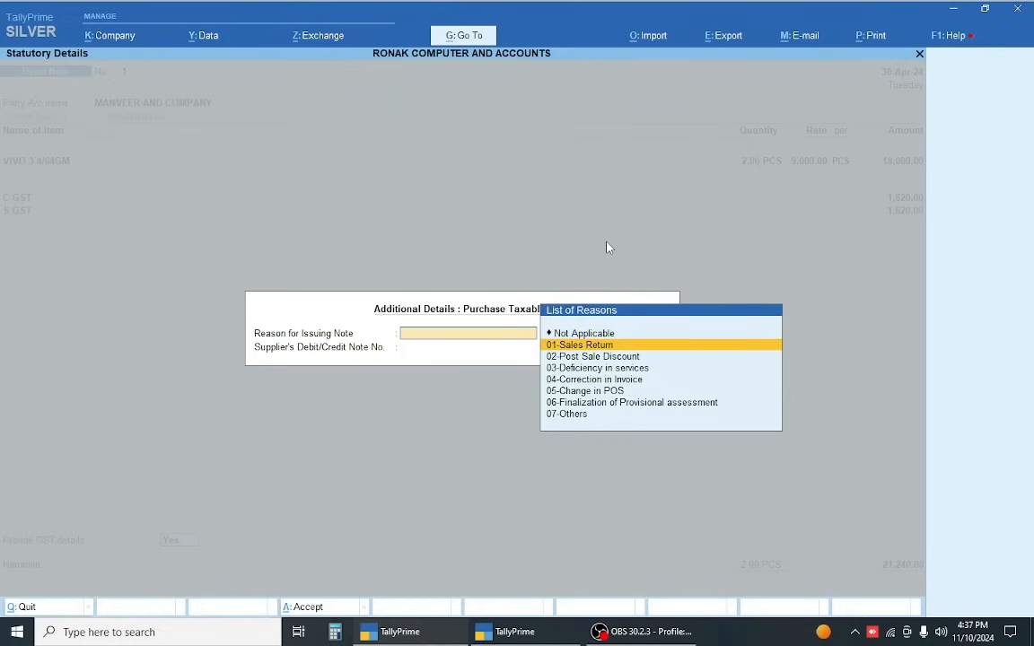
{"action": "key", "text": "Return"}
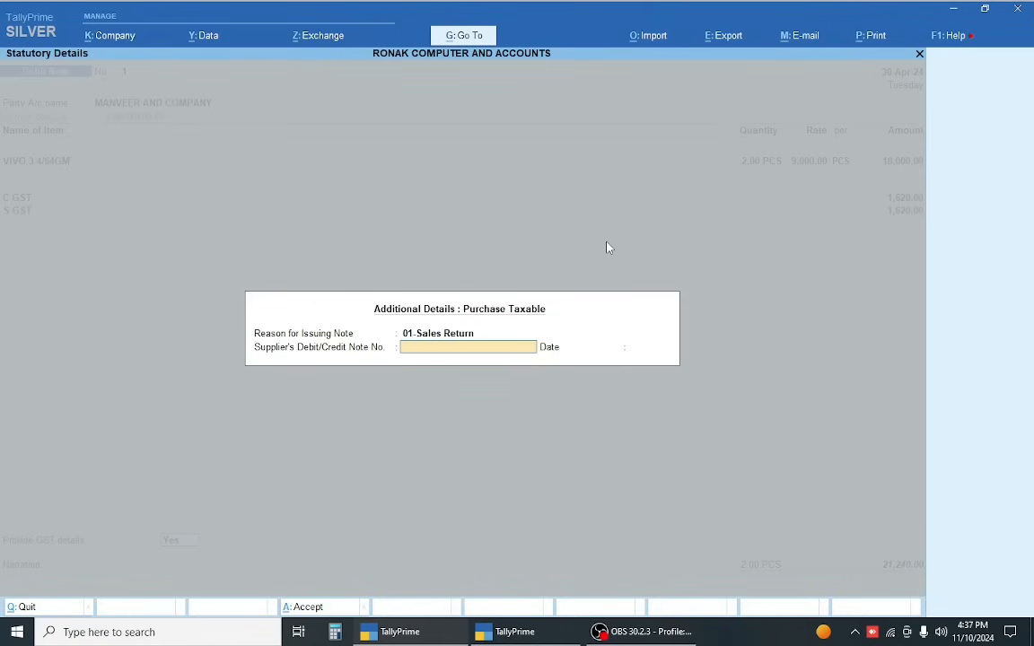
{"action": "type", "text": "12"}
{"action": "key", "text": "Return"}
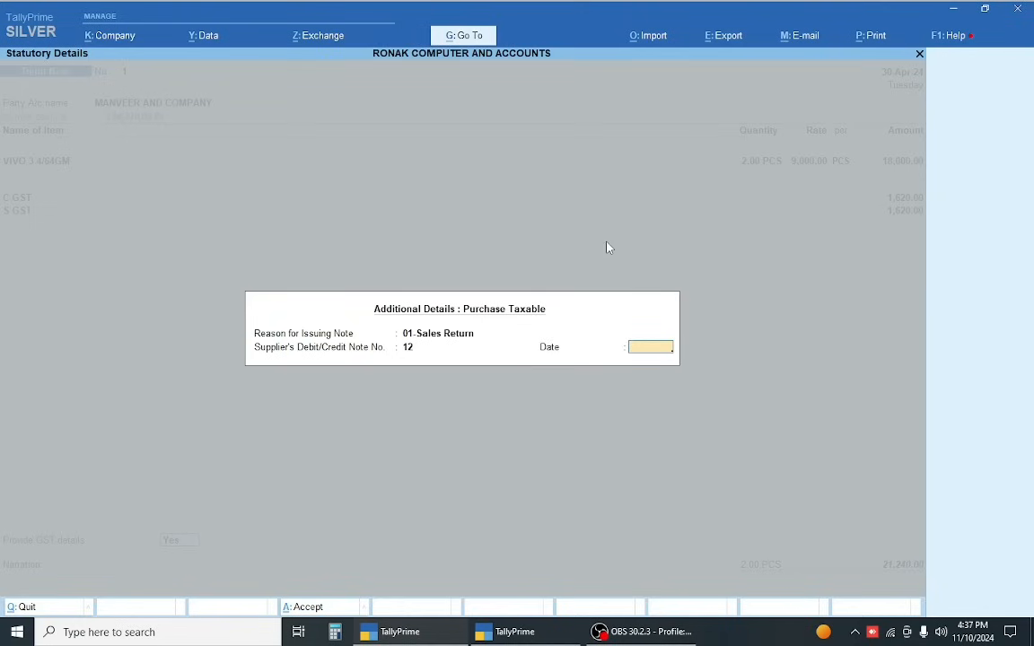
{"action": "type", "text": "30.4"}
{"action": "key", "text": "Return"}
{"action": "key", "text": "Return"}
{"action": "key", "text": "Return"}
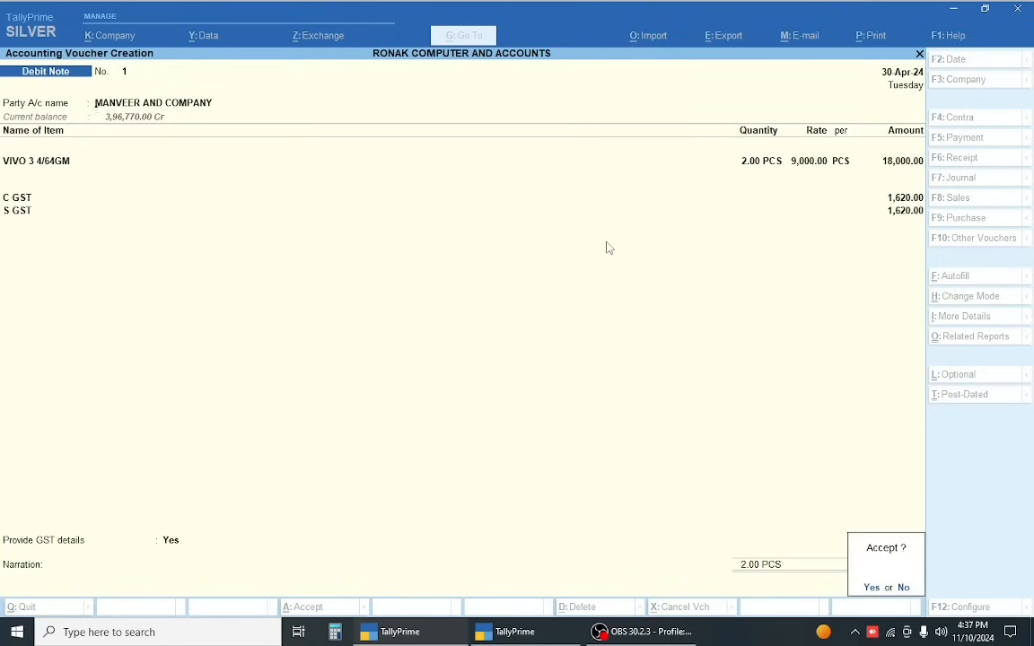
{"action": "key", "text": "y"}
Switch to the other TallyPrime window, leave the purchase voucher, and examine the debit note entry in the VIVO 3 4/64GM stock vouchers
{"action": "key", "text": "alt+Tab"}
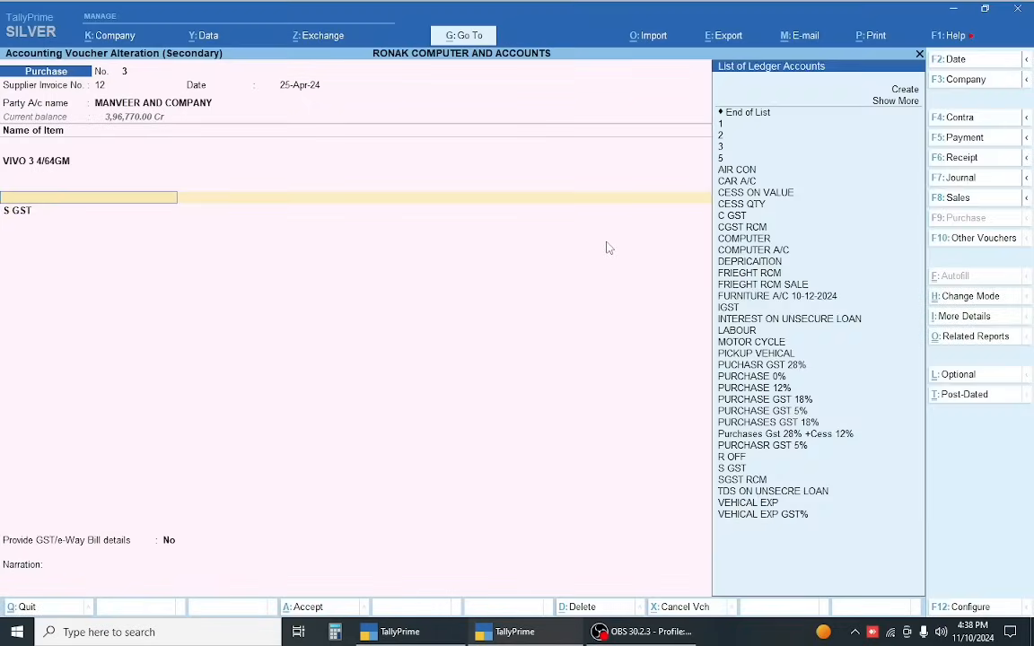
{"action": "key", "text": "Escape"}
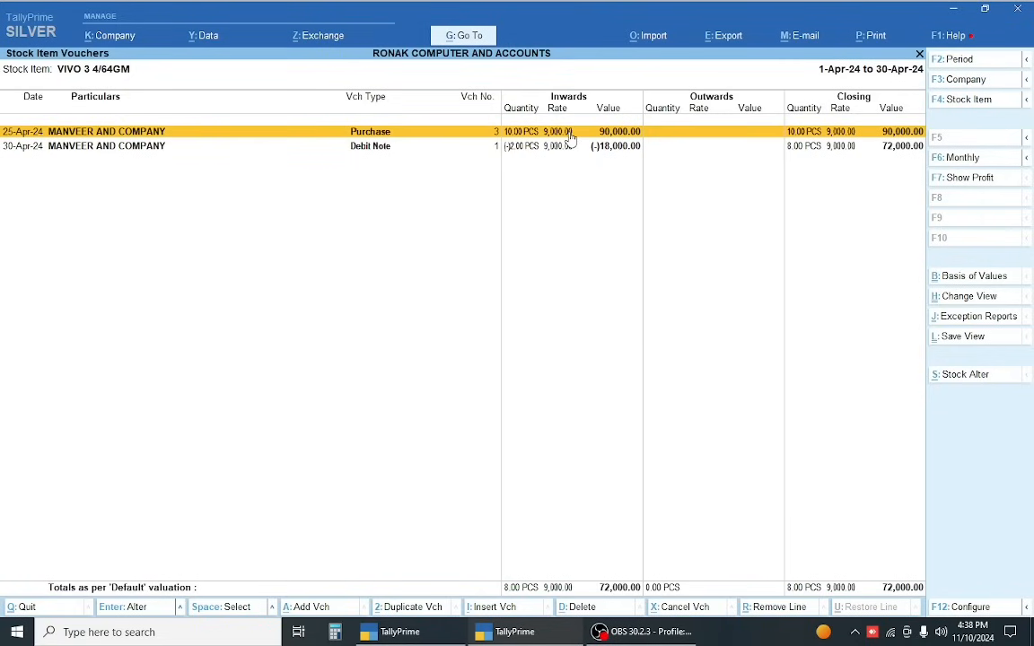
{"action": "left_click", "coordinate": [525, 149]}
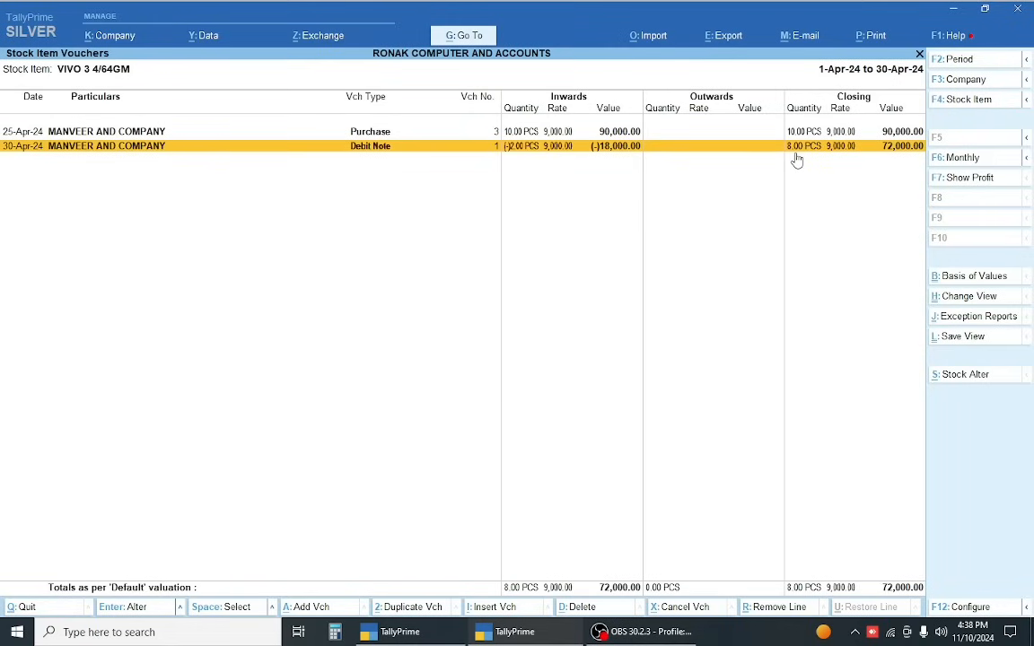
View the monthly stock summary of VIVO 3 4/64GM and reopen its April vouchers
{"action": "key", "text": "Escape"}
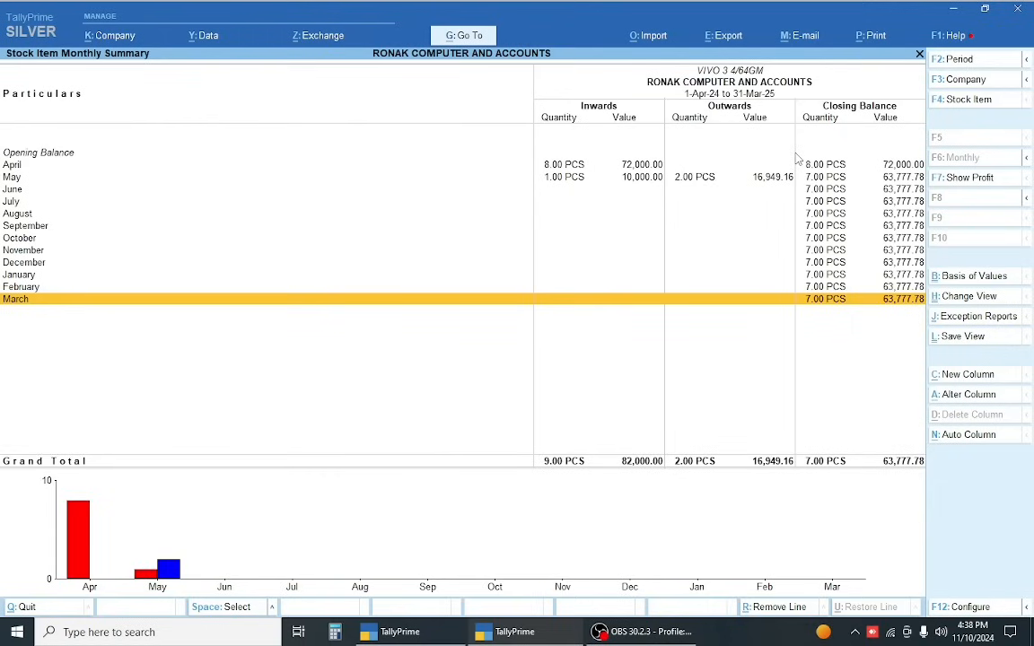
{"action": "key", "text": "Up"}
{"action": "key", "text": "Up"}
{"action": "key", "text": "Up"}
{"action": "key", "text": "Up"}
{"action": "key", "text": "Up"}
{"action": "key", "text": "Up"}
{"action": "key", "text": "Up"}
{"action": "key", "text": "Up"}
{"action": "key", "text": "Up"}
{"action": "key", "text": "Up"}
{"action": "key", "text": "Up"}
{"action": "key", "text": "Return"}
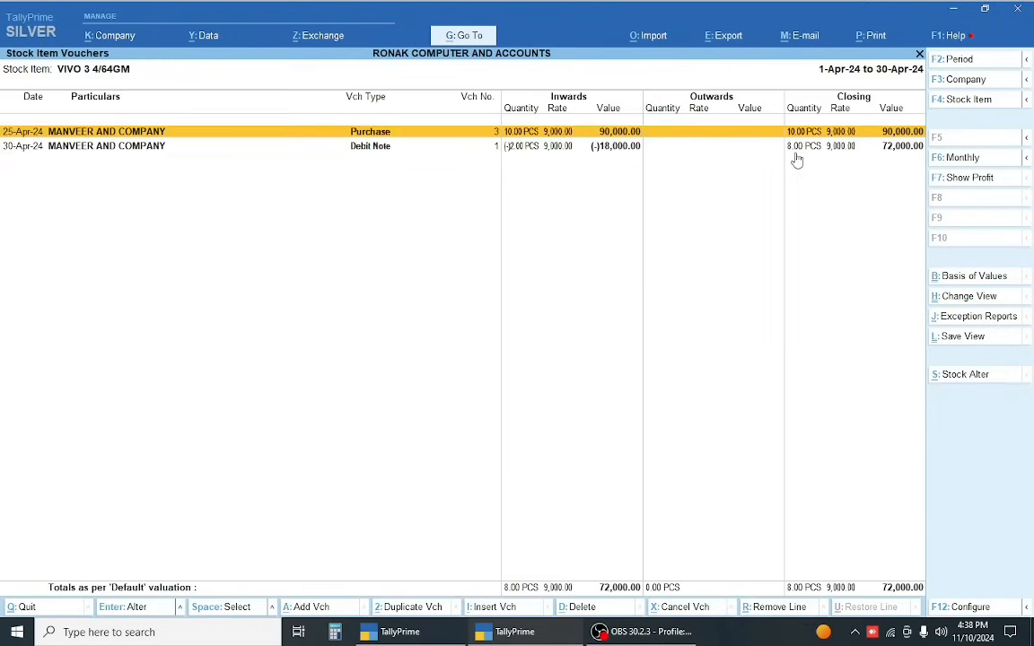
Delete the 30-Apr-24 debit note to MANVEER AND COMPANY from the VIVO 3 4/64GM stock vouchers
{"action": "key", "text": "Down"}
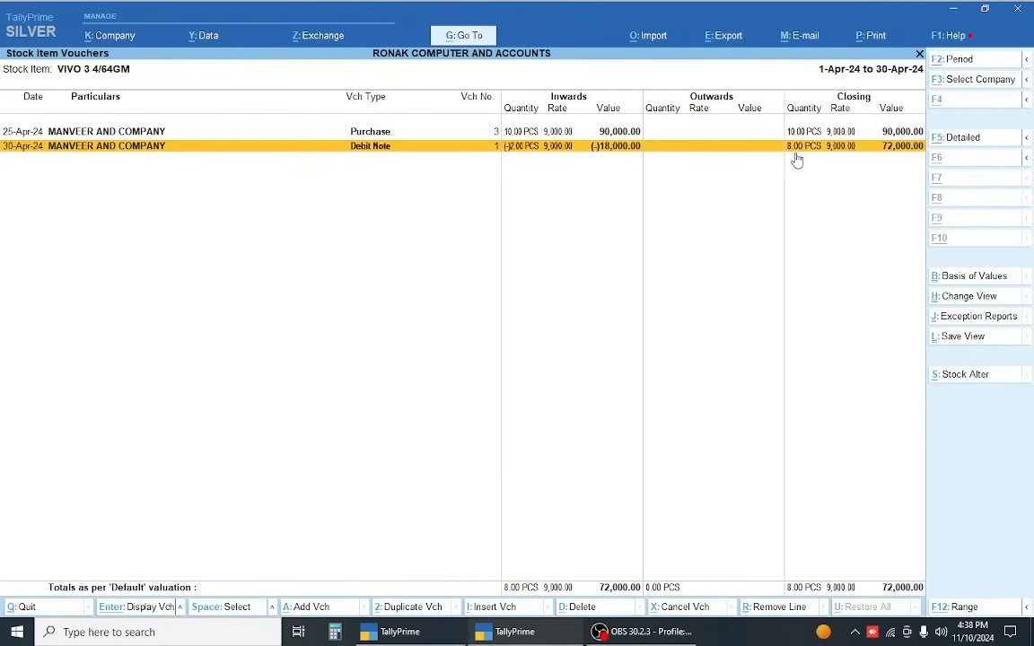
{"action": "key", "text": "alt+d"}
{"action": "key", "text": "y"}
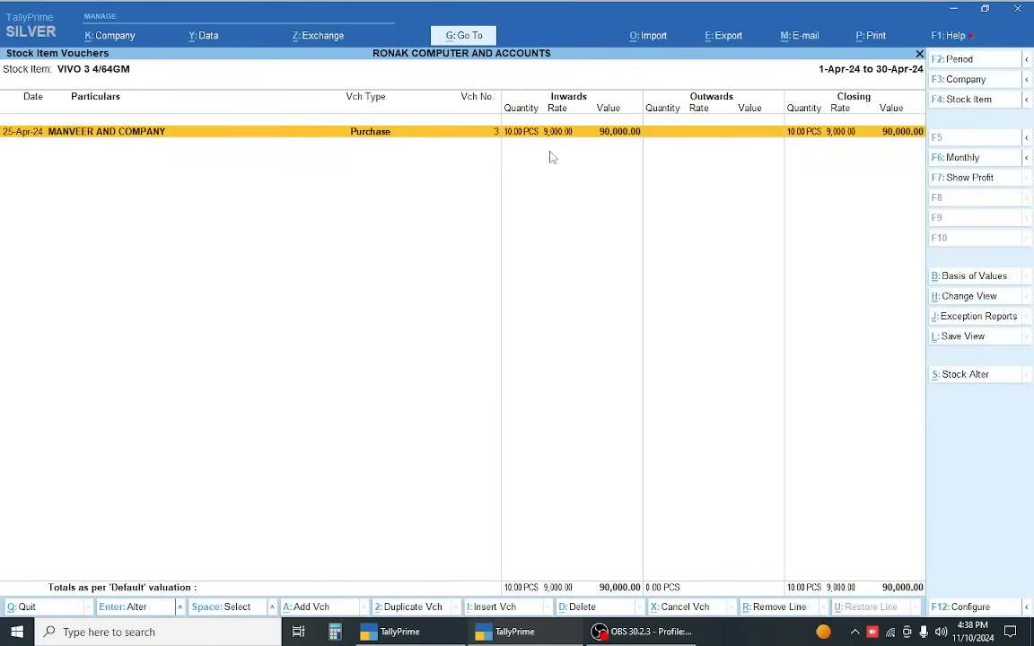
Create a new debit note and choose MANVEER AND COMPANY as the party account
{"action": "key", "text": "alt"}
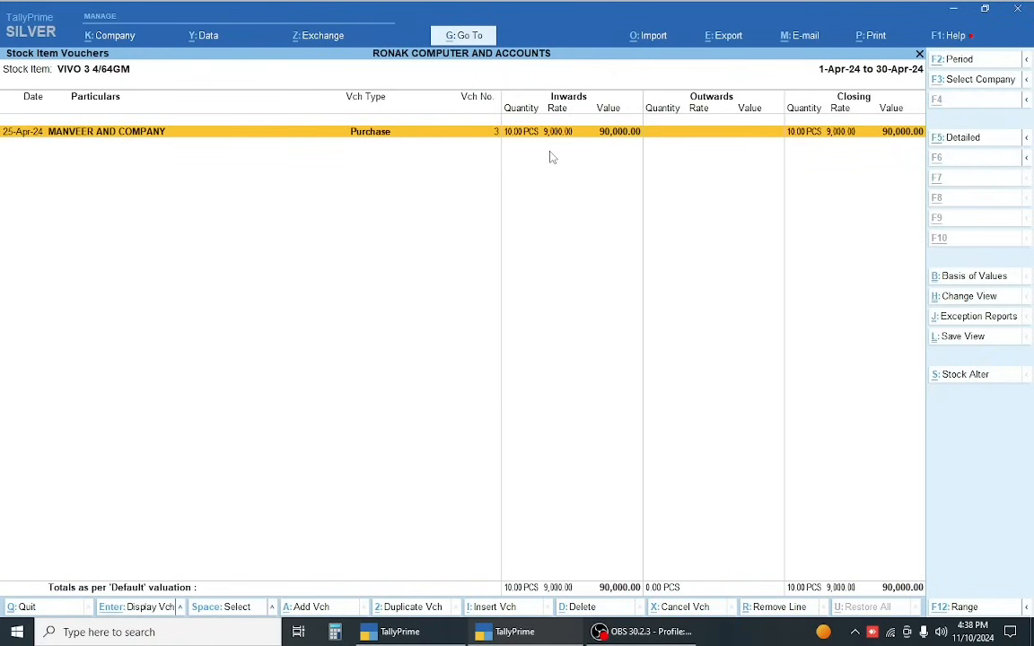
{"action": "key", "text": "alt+F5"}
{"action": "type", "text": "M"}
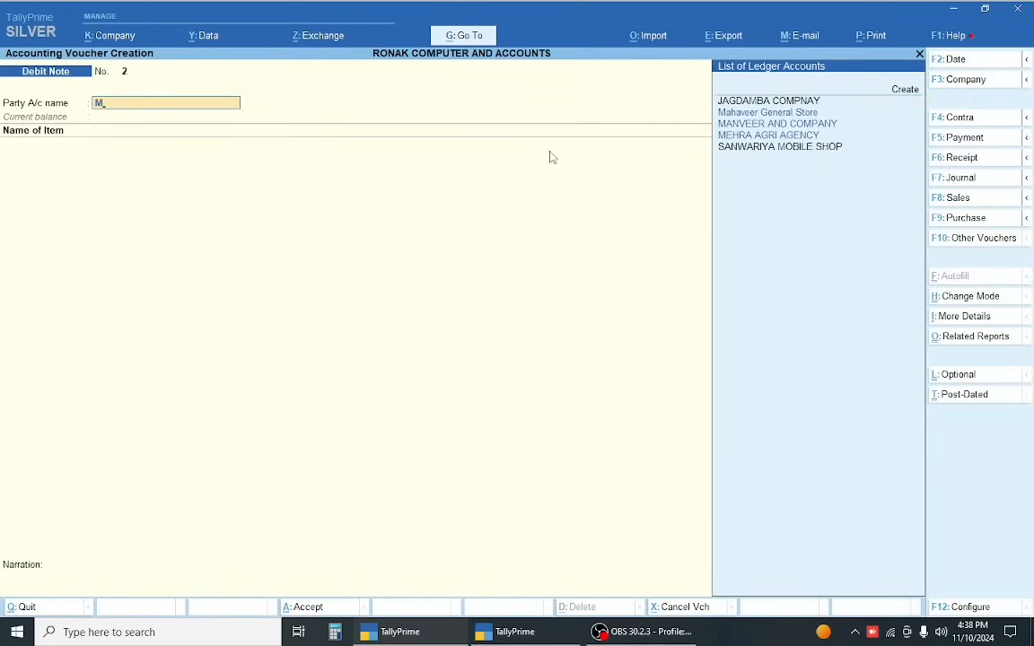
{"action": "type", "text": "A"}
{"action": "key", "text": "Down"}
{"action": "key", "text": "Return"}
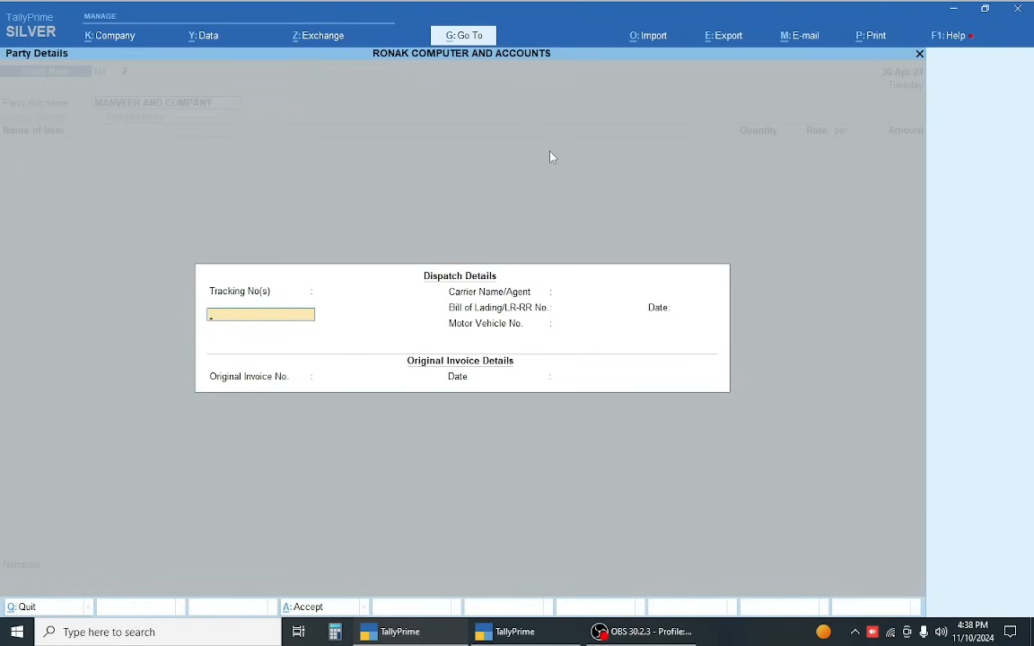
Enter original invoice number 12 dated 25.4 and accept the dispatch and party details with Rajasthan as place of supply
{"action": "key", "text": "Return"}
{"action": "key", "text": "Return"}
{"action": "key", "text": "Return"}
{"action": "type", "text": "12"}
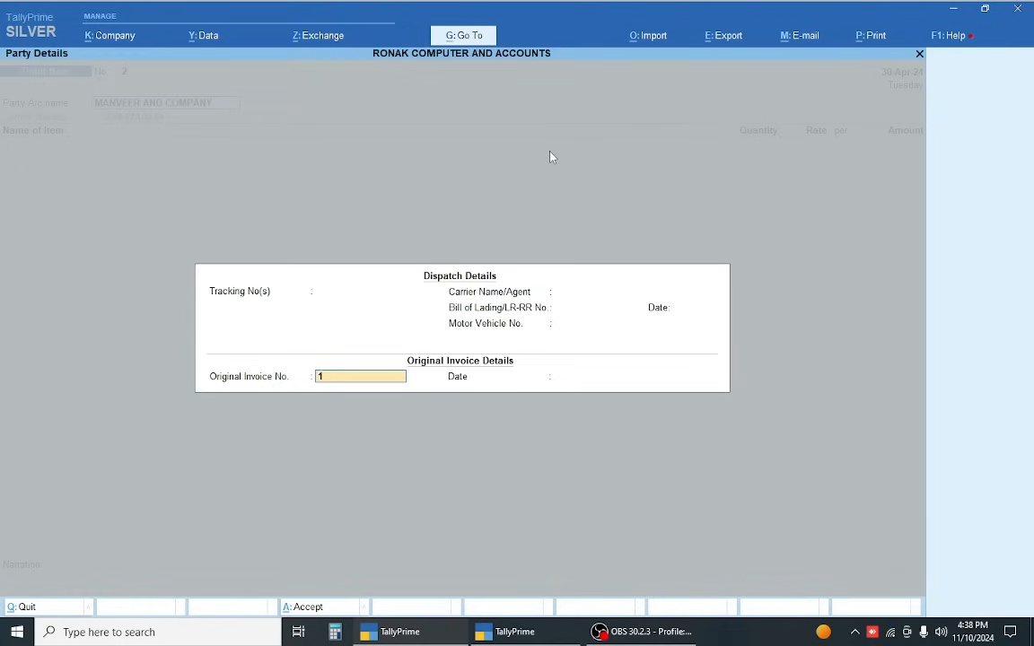
{"action": "key", "text": "Return"}
{"action": "type", "text": "25.4"}
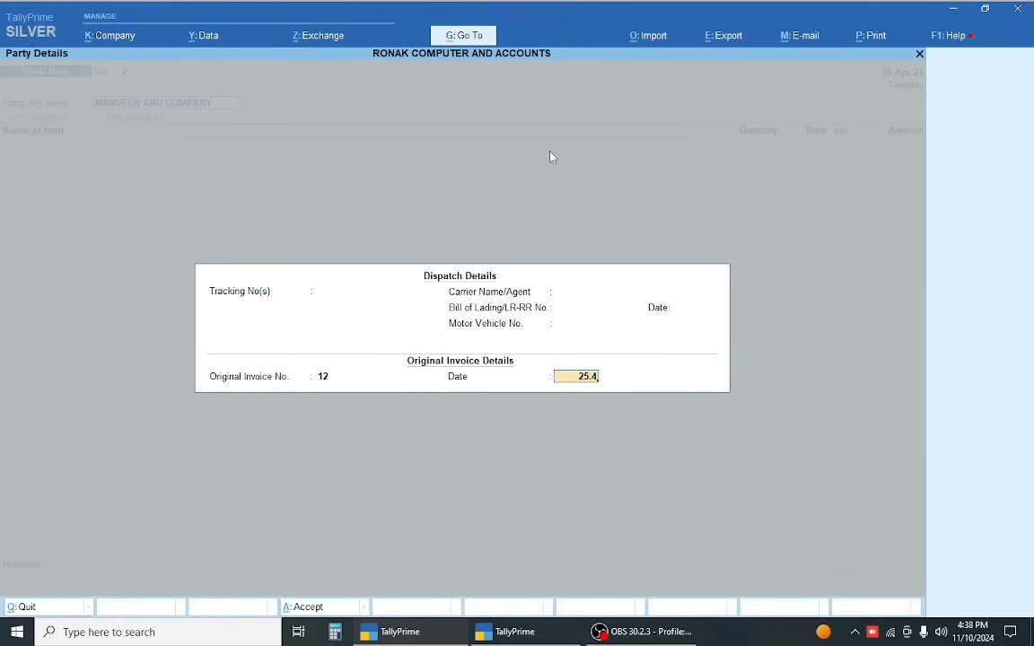
{"action": "key", "text": "Return"}
{"action": "key", "text": "Return"}
{"action": "key", "text": "Return"}
{"action": "key", "text": "Return"}
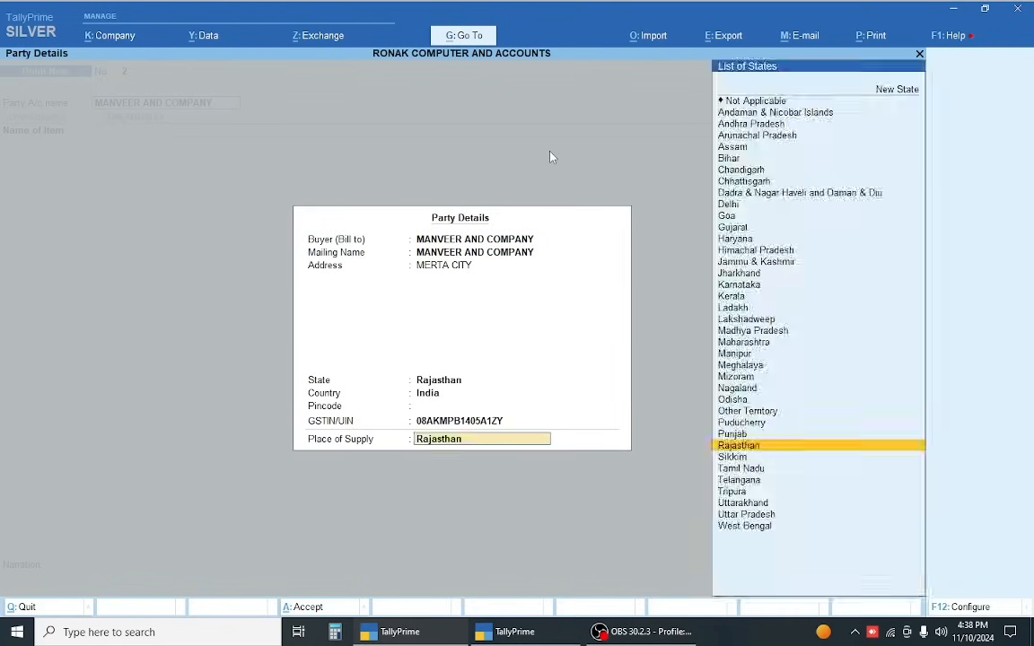
{"action": "key", "text": "Return"}
Add VIVO 3 4/64GM as the debit note item, leaving its quantity blank
{"action": "type", "text": "VIV"}
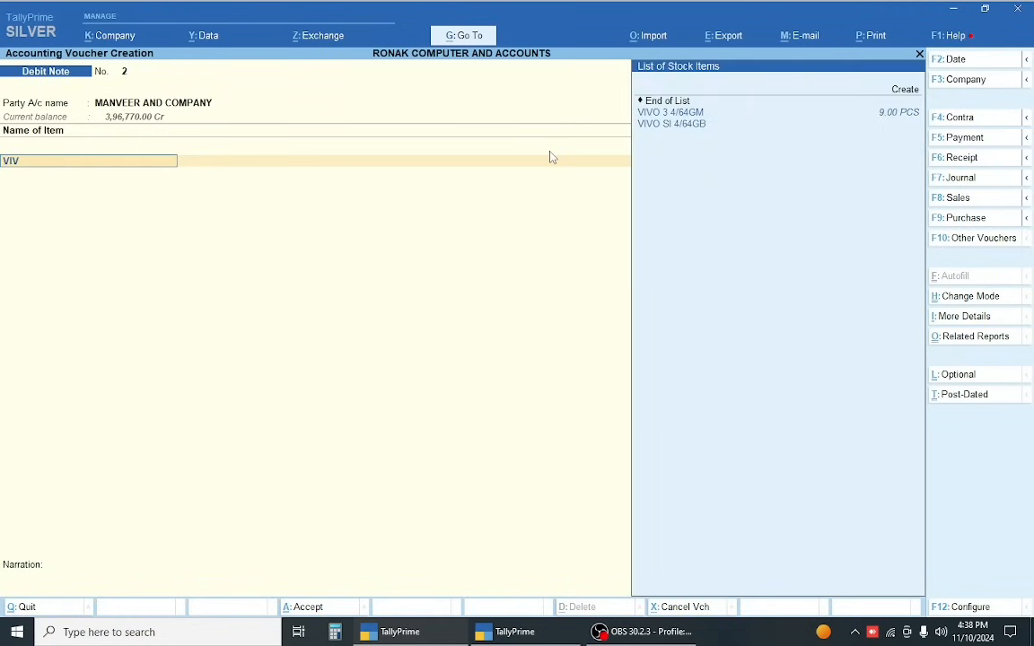
{"action": "key", "text": "Down"}
{"action": "key", "text": "Return"}
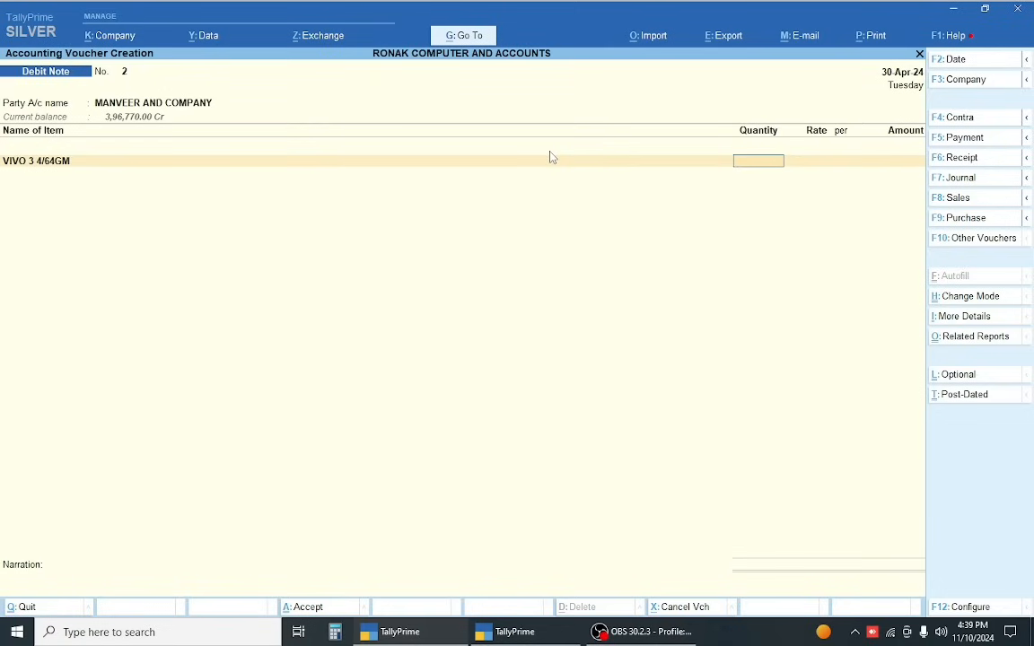
{"action": "key", "text": "Return"}
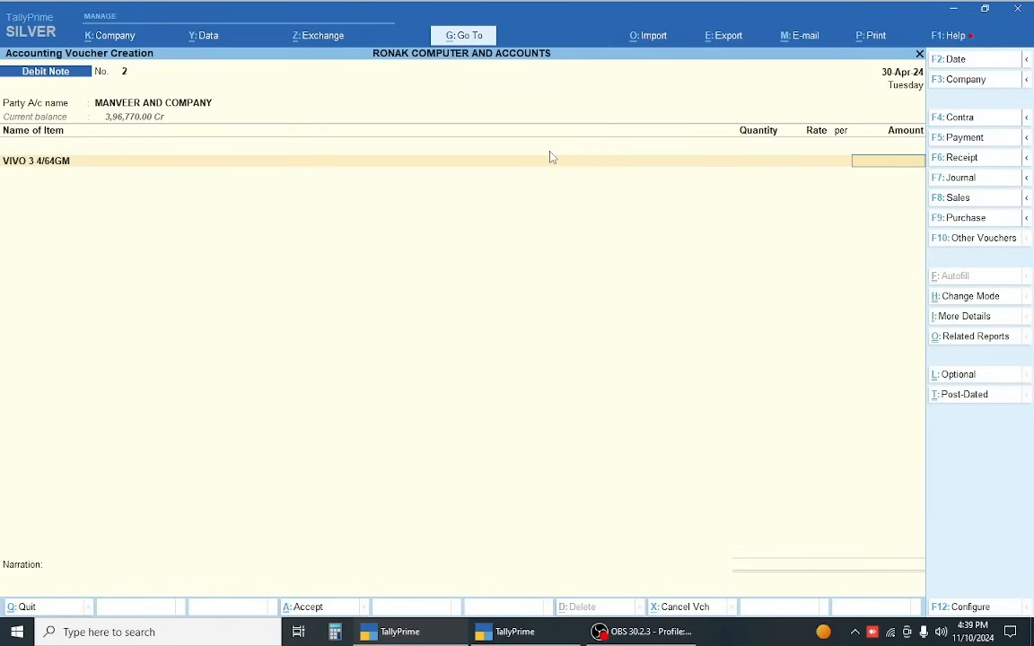
Switch to the other TallyPrime window and calculate 1000*10 with the built-in calculator
{"action": "key", "text": "alt+Tab"}
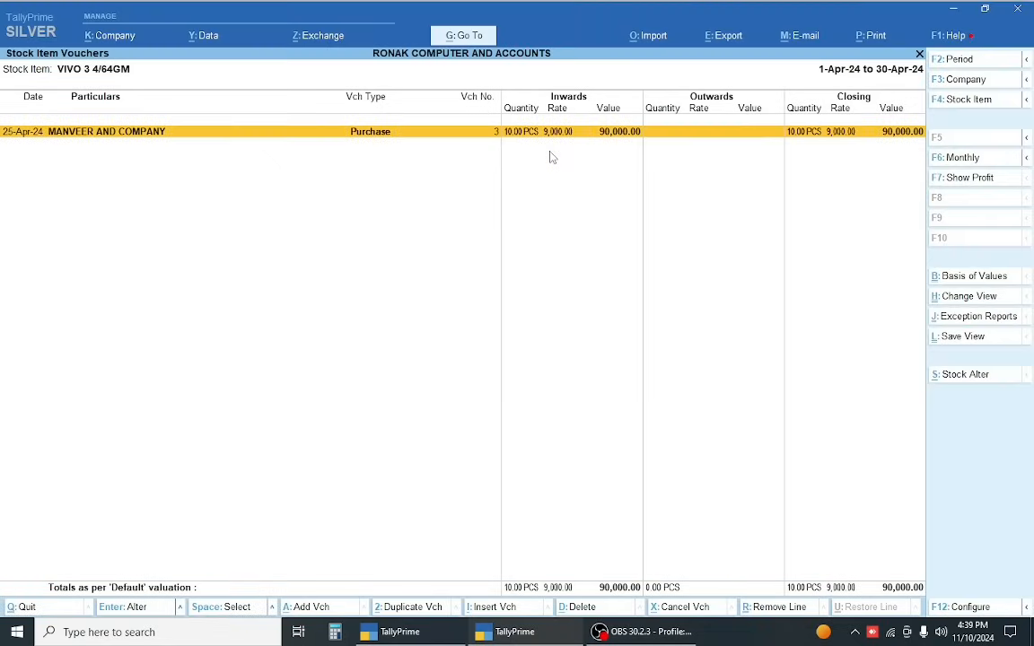
{"action": "key", "text": "ctrl+n"}
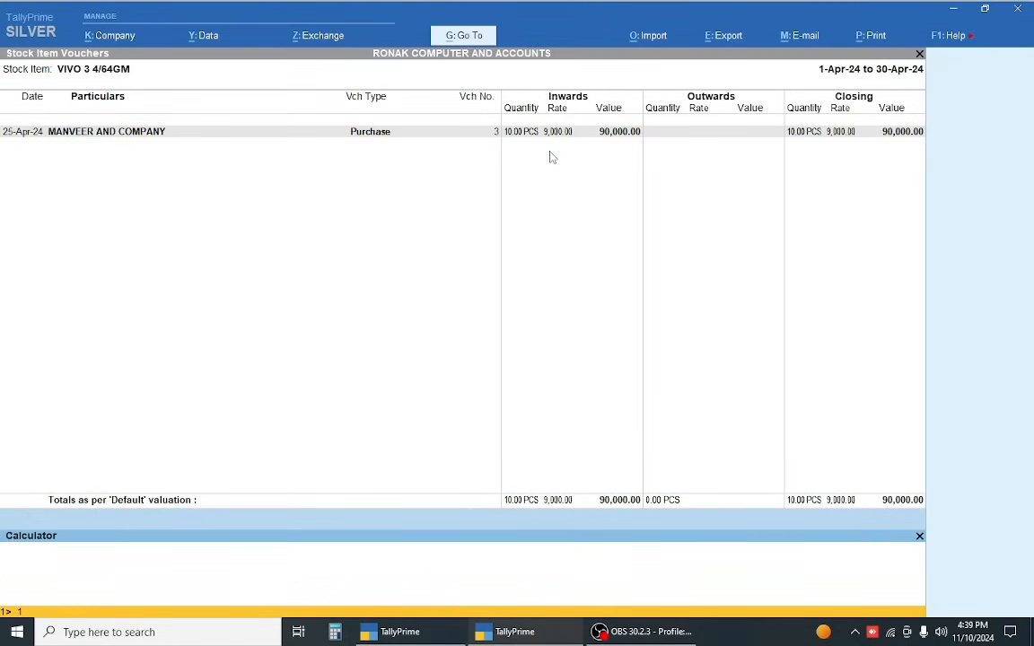
{"action": "type", "text": "1000*10"}
{"action": "key", "text": "Return"}
{"action": "key", "text": "Escape"}
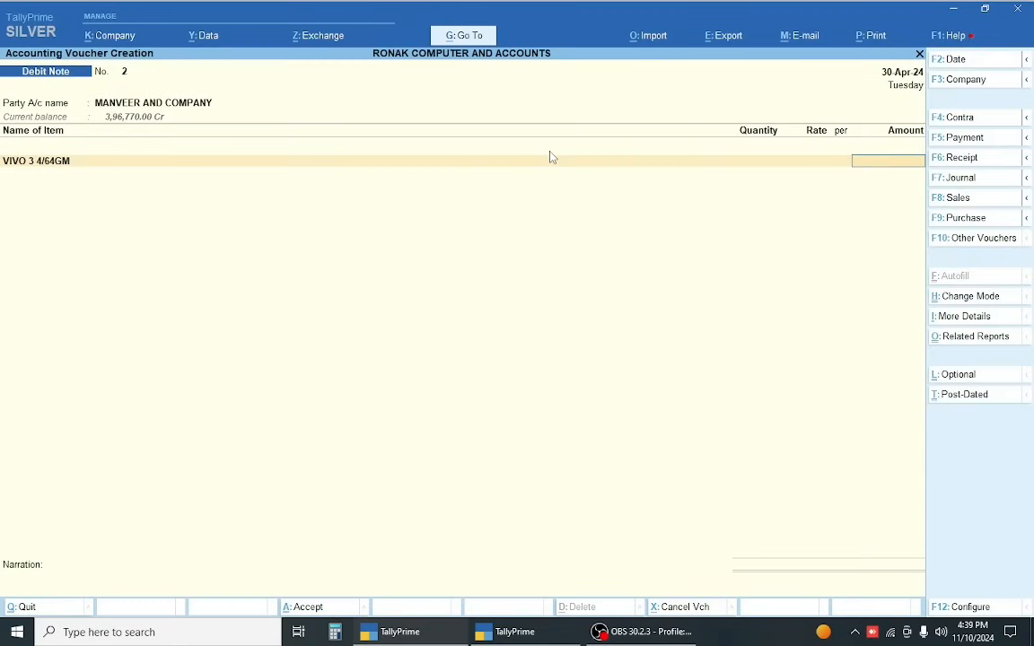
Set the VIVO 3 4/64GM amount to 10000 in the debit note and add the C GST and S GST ledgers
{"action": "type", "text": "10000"}
{"action": "key", "text": "Return"}
{"action": "key", "text": "Return"}
{"action": "type", "text": "c"}
{"action": "key", "text": "Return"}
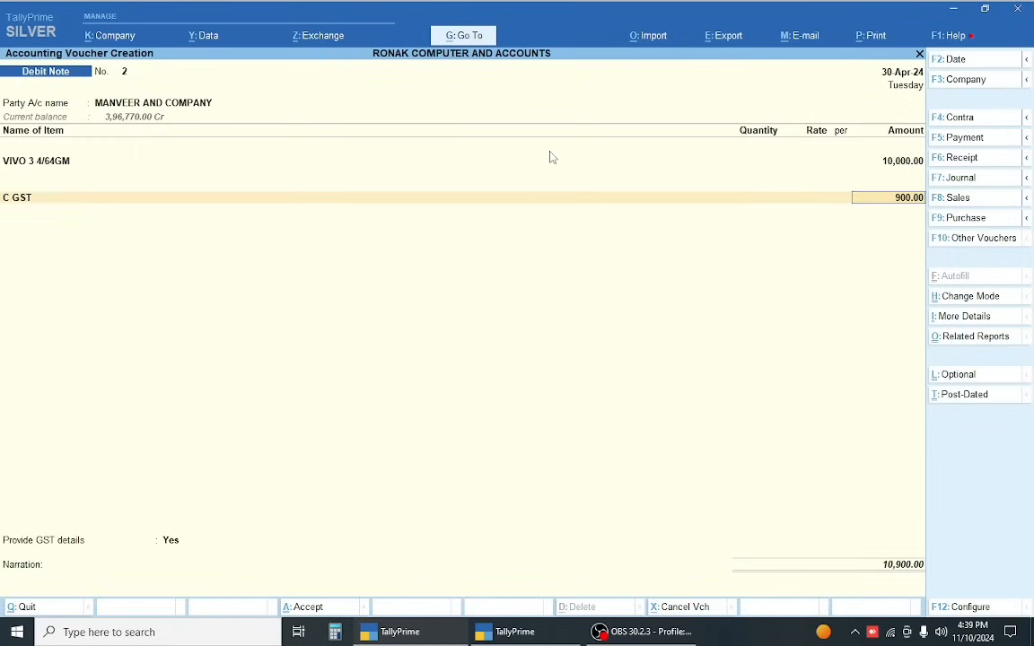
{"action": "key", "text": "Return"}
{"action": "type", "text": "s"}
{"action": "key", "text": "Return"}
{"action": "key", "text": "Return"}
{"action": "key", "text": "Return"}
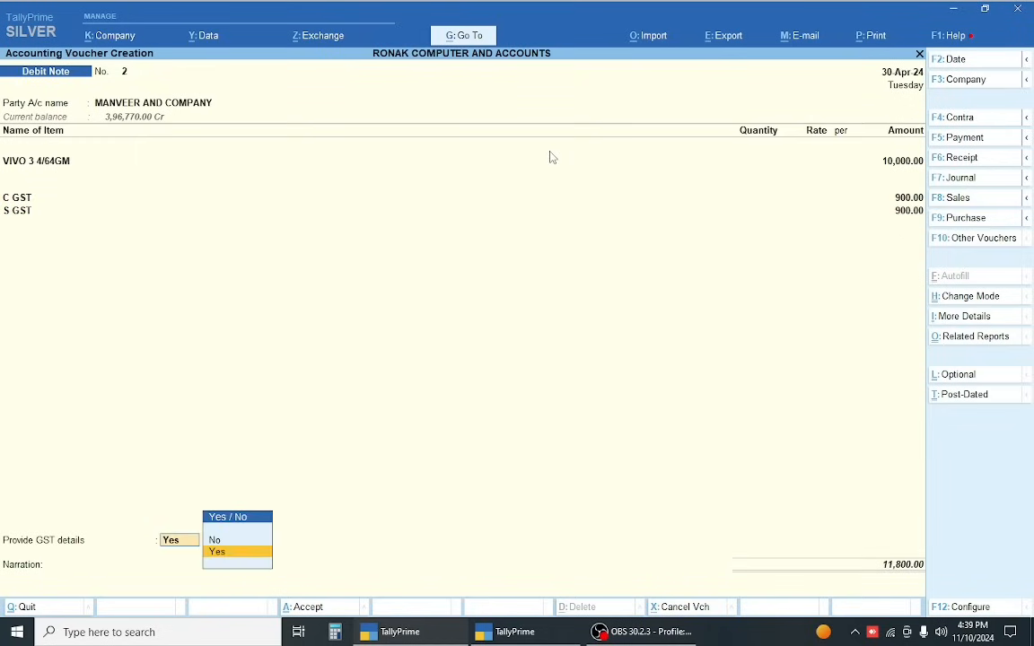
Provide GST details and choose 03-Deficiency in services as the reason for issuing the note
{"action": "key", "text": "Return"}
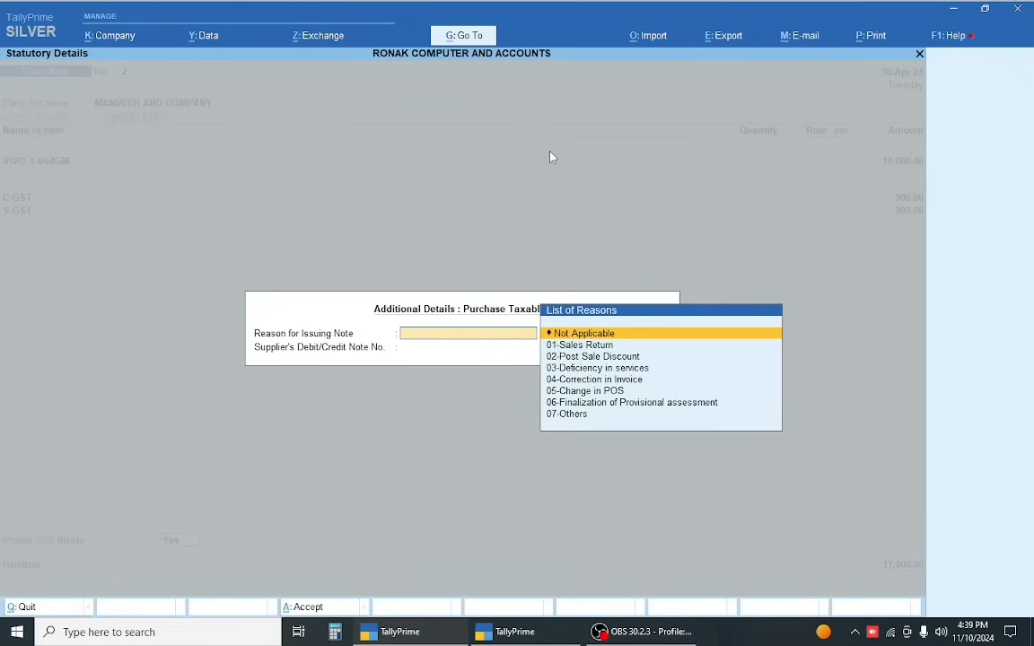
{"action": "key", "text": "Down"}
{"action": "key", "text": "Down"}
{"action": "key", "text": "Down"}
{"action": "key", "text": "Down"}
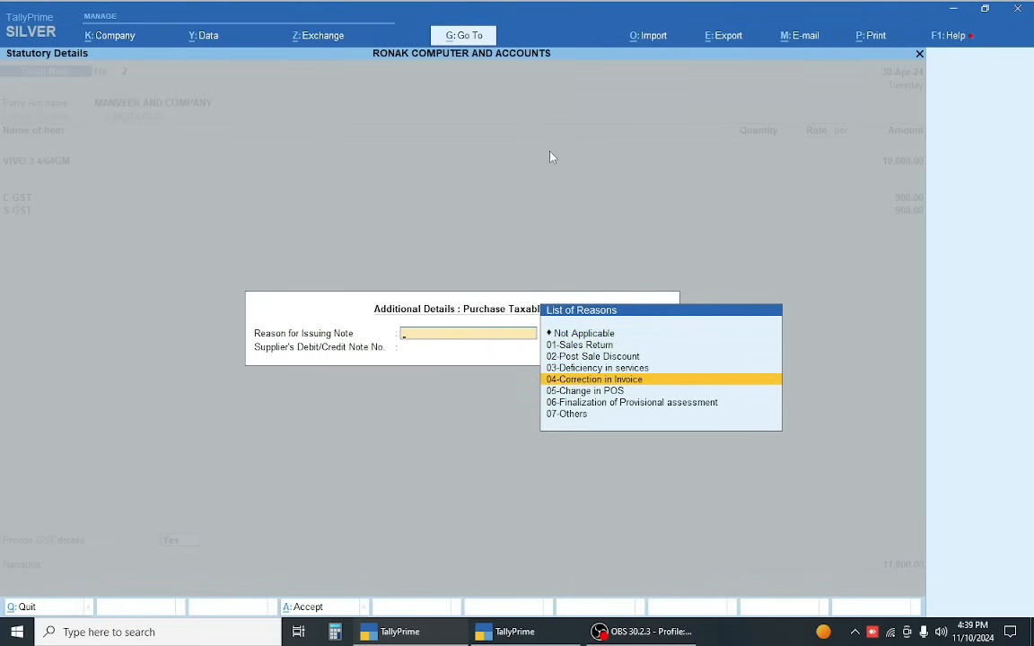
{"action": "key", "text": "Up"}
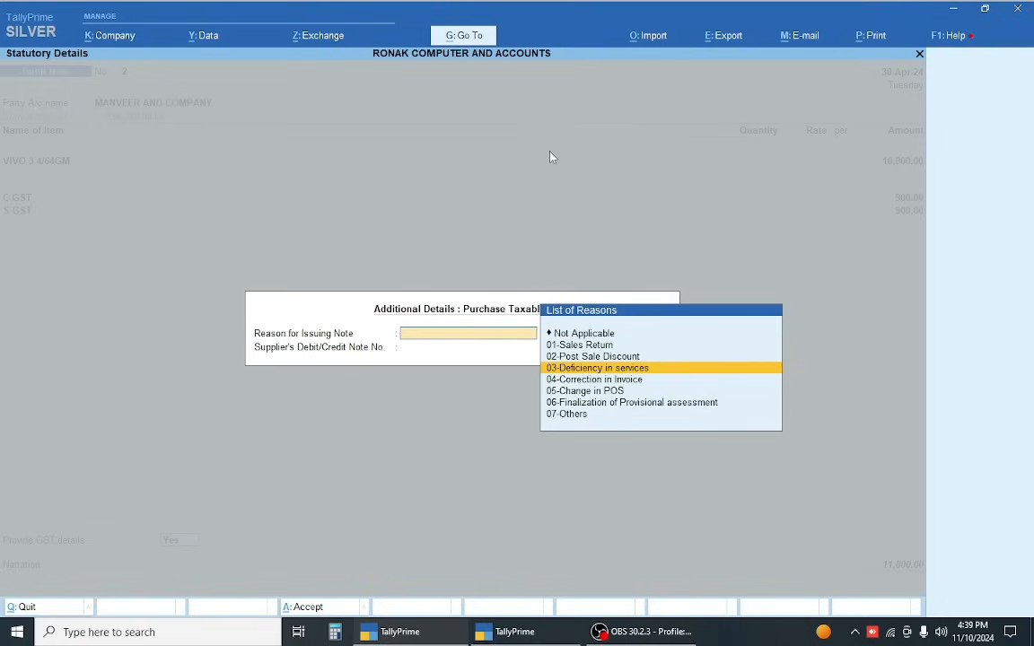
{"action": "key", "text": "Up"}
{"action": "key", "text": "Up"}
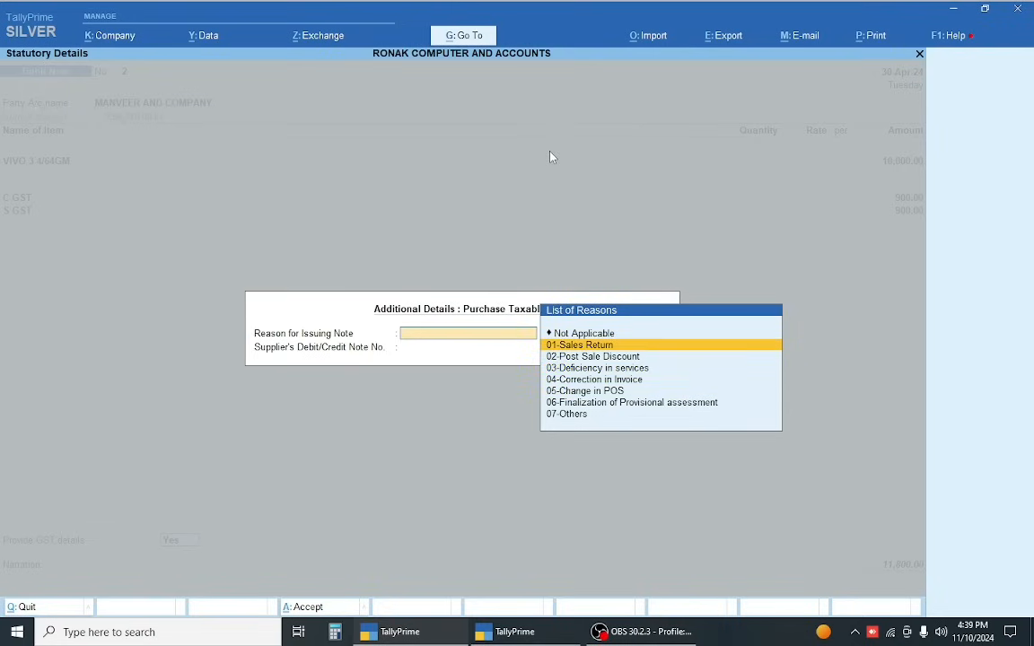
{"action": "key", "text": "Down"}
{"action": "key", "text": "Down"}
{"action": "key", "text": "Up"}
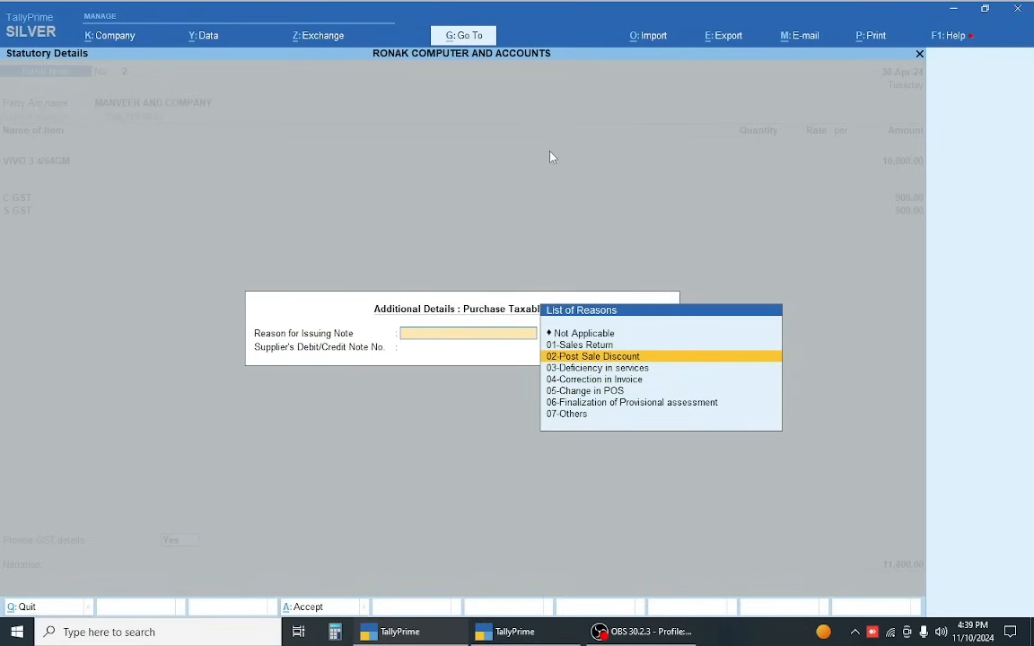
{"action": "key", "text": "Down"}
{"action": "key", "text": "Down"}
{"action": "key", "text": "Down"}
{"action": "key", "text": "Down"}
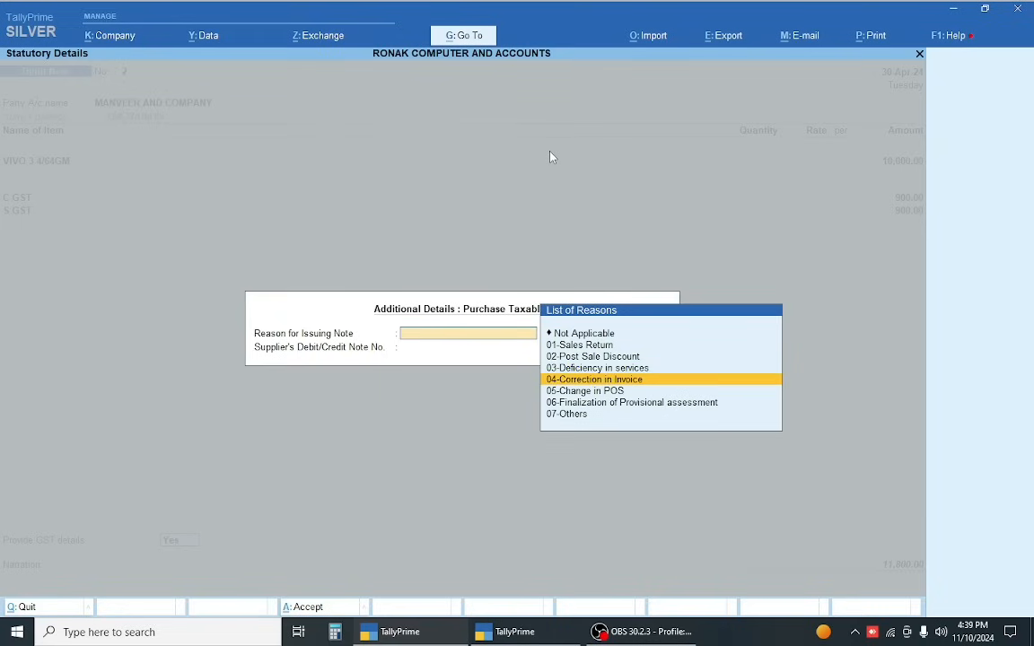
{"action": "key", "text": "Down"}
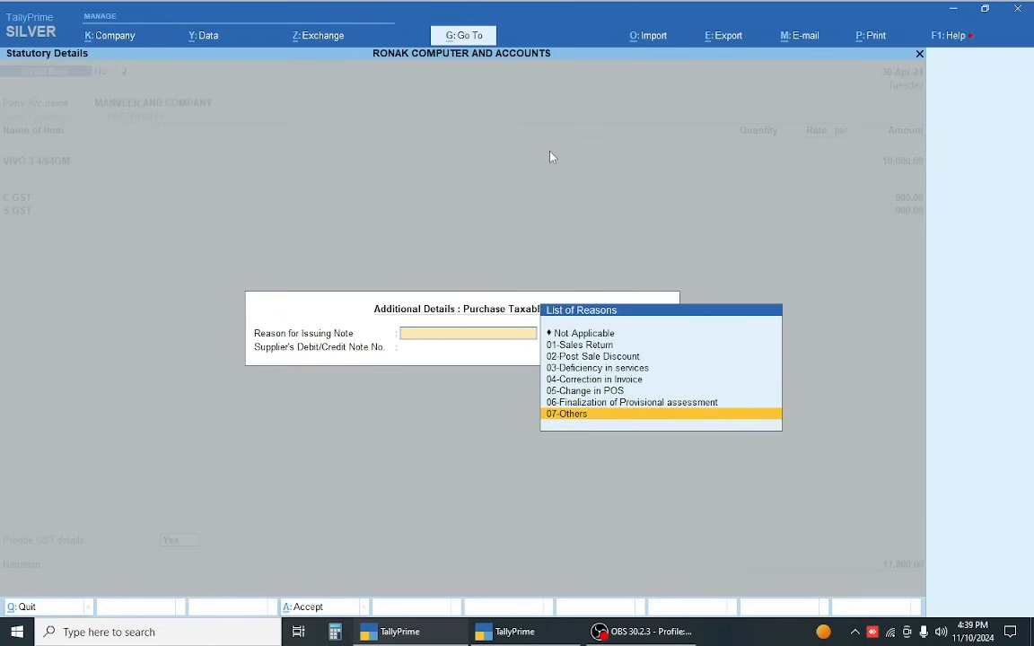
{"action": "key", "text": "Up"}
{"action": "key", "text": "Up"}
{"action": "key", "text": "Up"}
{"action": "key", "text": "Up"}
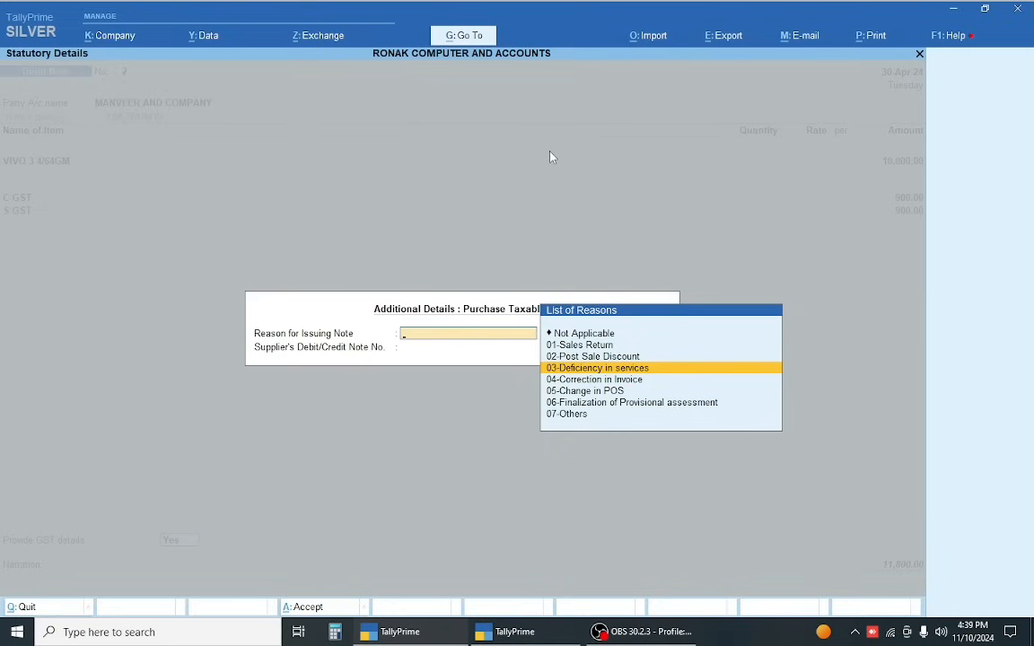
{"action": "key", "text": "Down"}
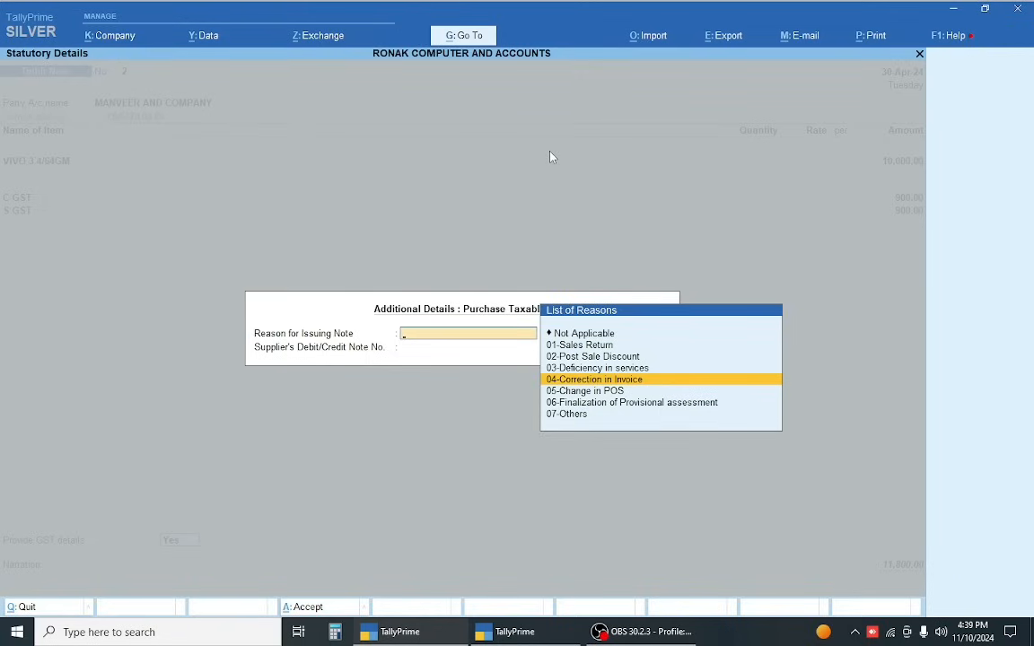
{"action": "key", "text": "Up"}
{"action": "key", "text": "Return"}
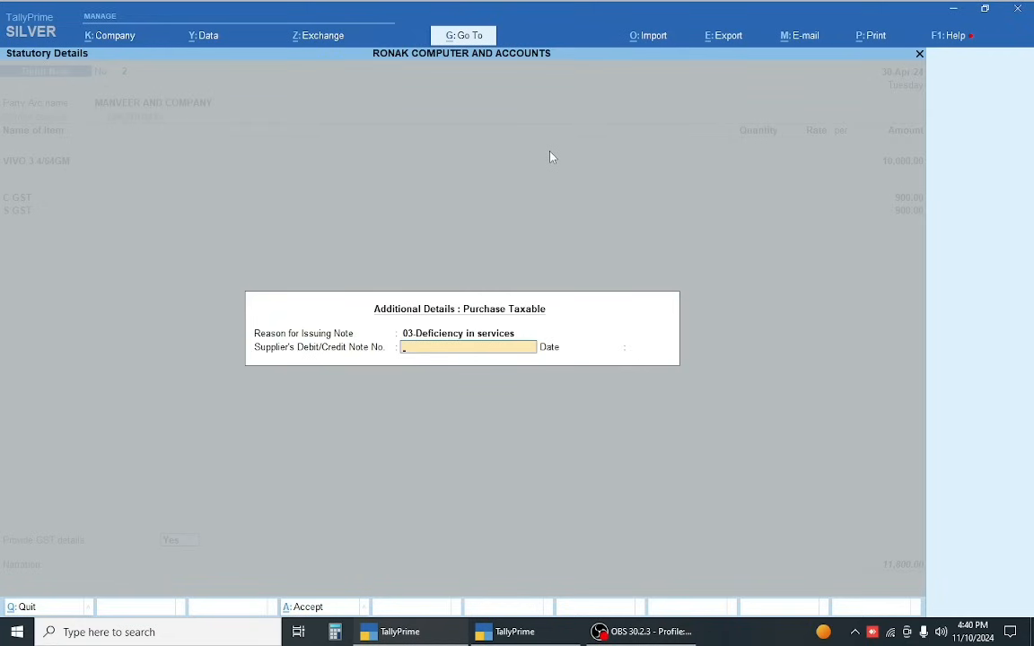
Enter supplier's debit/credit note number 15 with date 30-4 in the additional details
{"action": "type", "text": "15"}
{"action": "key", "text": "Return"}
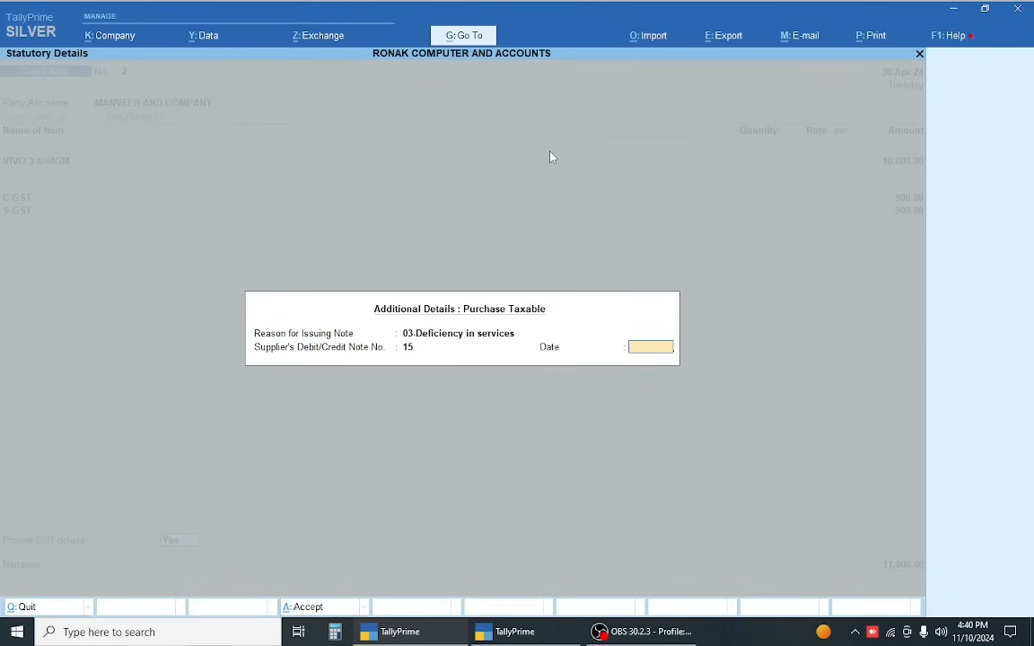
{"action": "type", "text": "30-4"}
{"action": "key", "text": "Return"}
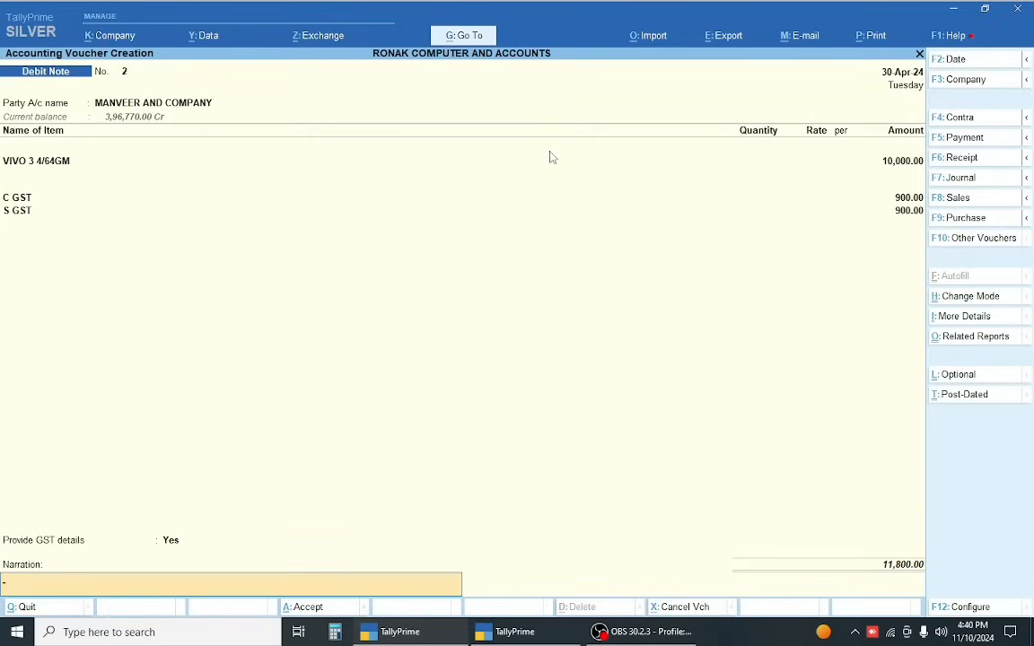
Leave the narration blank, accept the remaining voucher fields and save the debit note
{"action": "key", "text": "Return"}
{"action": "key", "text": "Return"}
{"action": "key", "text": "Return"}
{"action": "key", "text": "Return"}
{"action": "key", "text": "Return"}
{"action": "key", "text": "Return"}
{"action": "key", "text": "Return"}
{"action": "key", "text": "Return"}
{"action": "key", "text": "Return"}
{"action": "key", "text": "Return"}
{"action": "key", "text": "Return"}
{"action": "key", "text": "Return"}
{"action": "key", "text": "Return"}
{"action": "key", "text": "Return"}
{"action": "key", "text": "Return"}
{"action": "key", "text": "Return"}
{"action": "key", "text": "Return"}
{"action": "key", "text": "Return"}
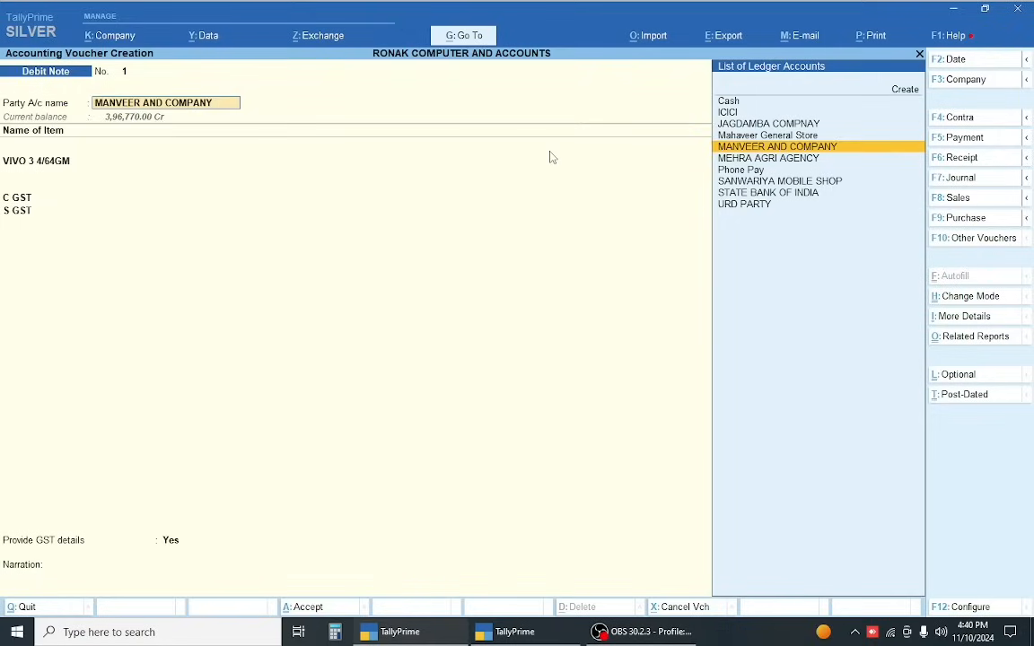
{"action": "key", "text": "Return"}
{"action": "key", "text": "Return"}
{"action": "key", "text": "Return"}
{"action": "key", "text": "Return"}
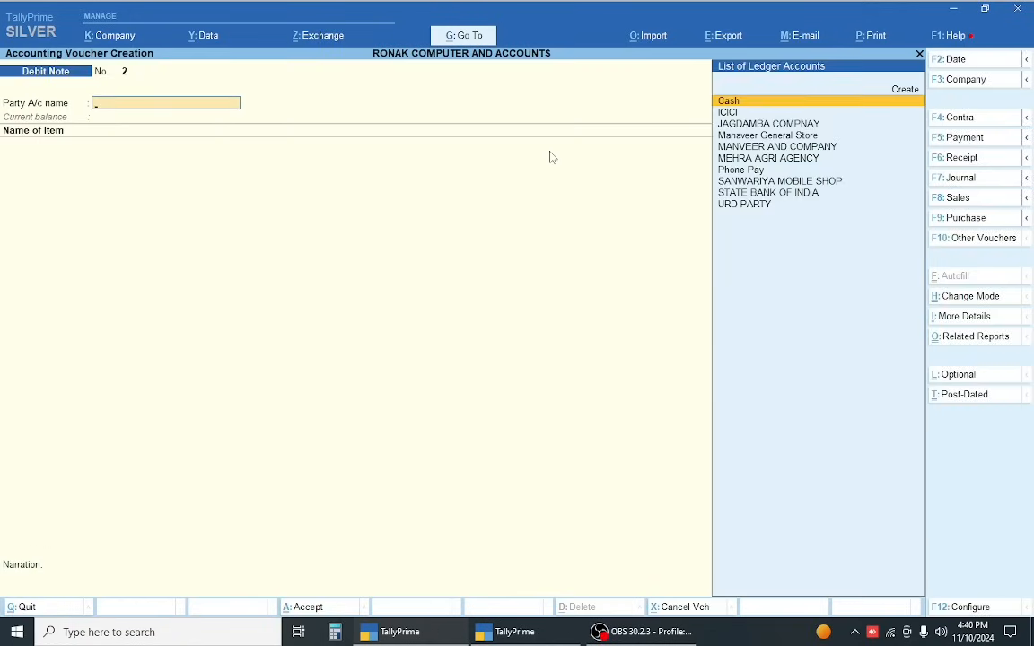
Switch to the other TallyPrime window, view the 25-Apr-24 purchase voucher, and examine the debit note among the VIVO 3 4/64GM vouchers
{"action": "key", "text": "Escape"}
{"action": "key", "text": "Return"}
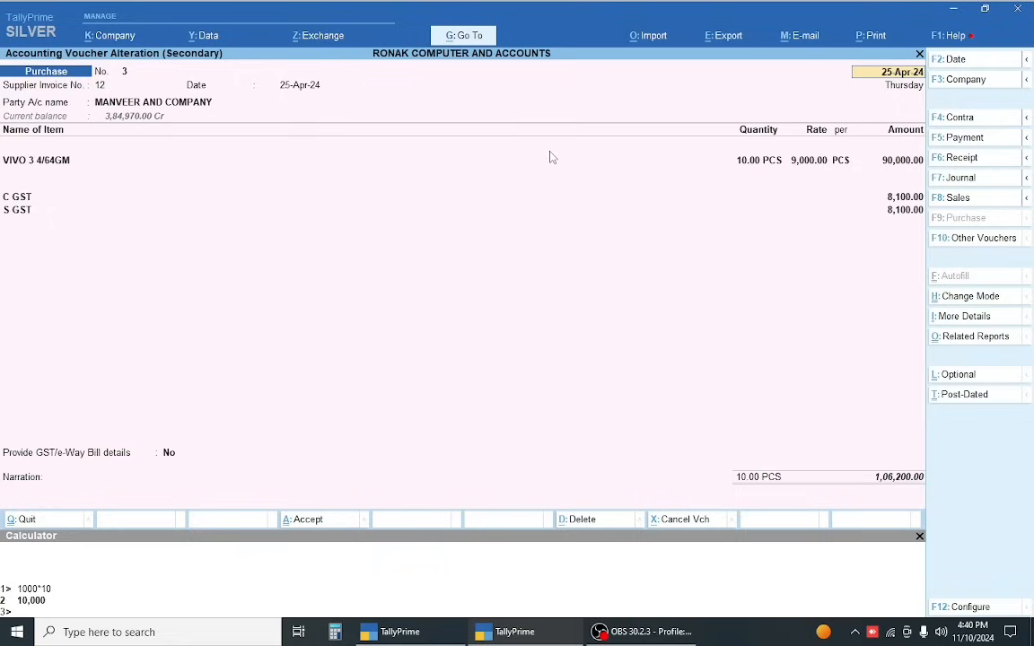
{"action": "key", "text": "Escape"}
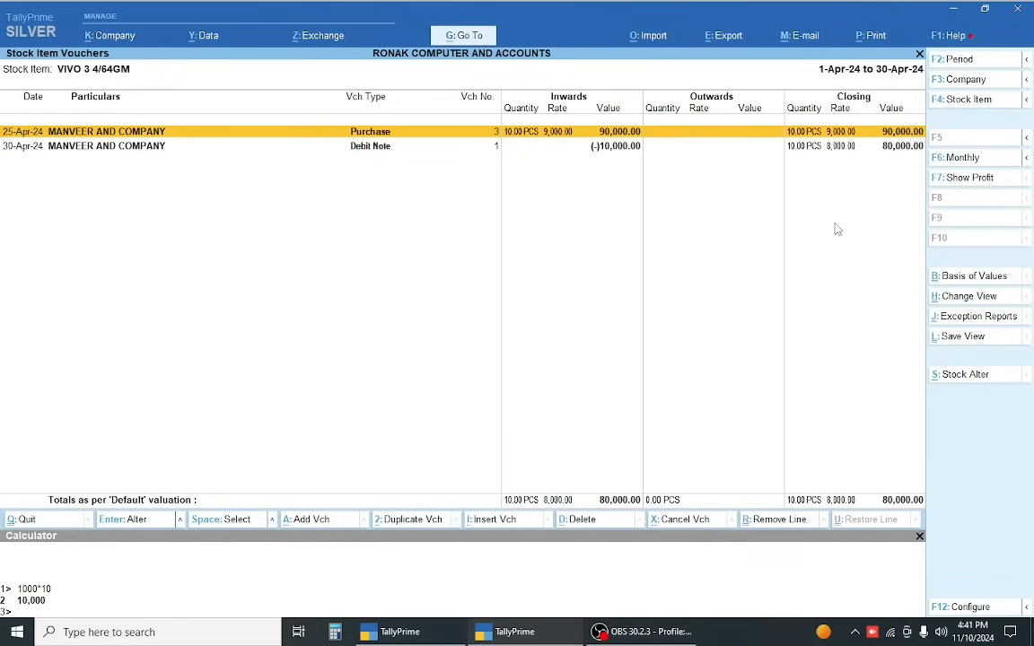
View the monthly stock summary of VIVO 3 4/64GM and examine its May vouchers
{"action": "key", "text": "Escape"}
{"action": "key", "text": "Up"}
{"action": "key", "text": "Up"}
{"action": "key", "text": "Up"}
{"action": "key", "text": "Up"}
{"action": "key", "text": "Up"}
{"action": "key", "text": "Up"}
{"action": "key", "text": "Up"}
{"action": "key", "text": "Up"}
{"action": "key", "text": "Up"}
{"action": "key", "text": "Up"}
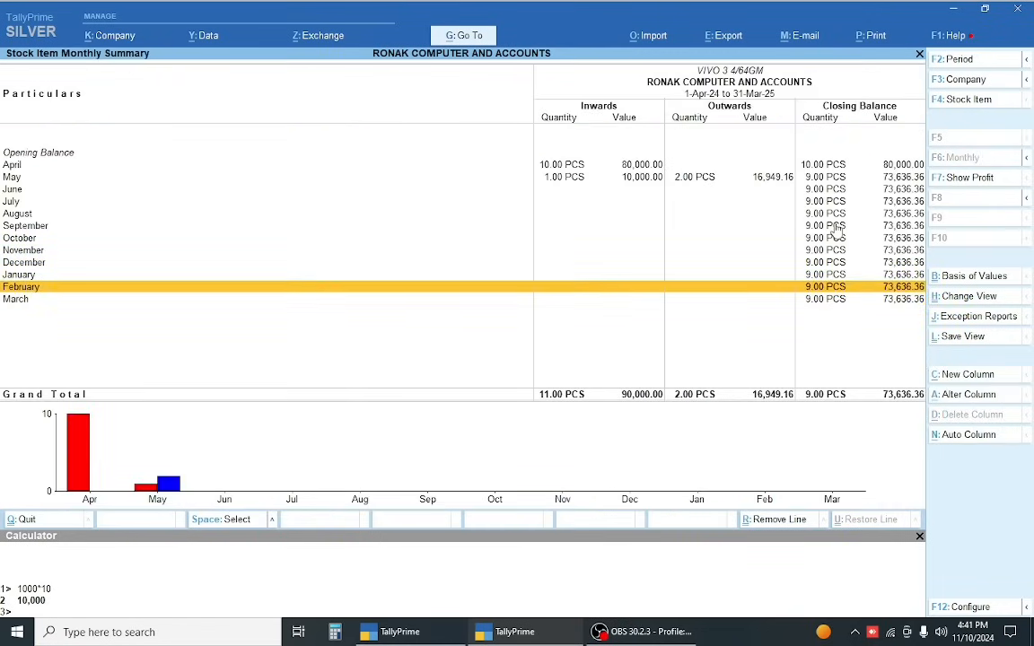
{"action": "key", "text": "Return"}
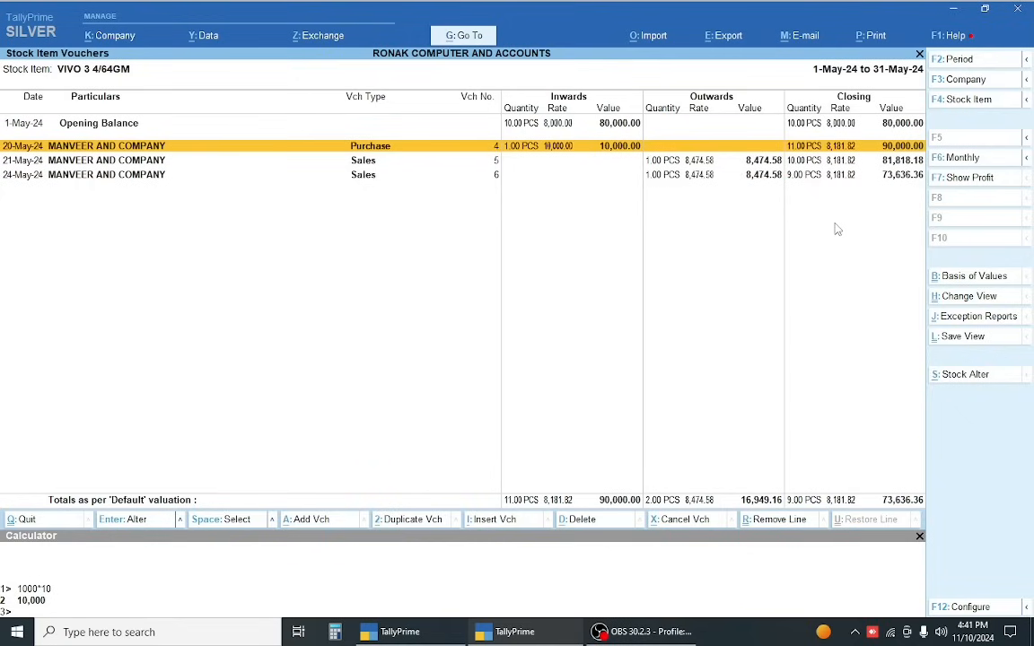
{"action": "key", "text": "Down"}
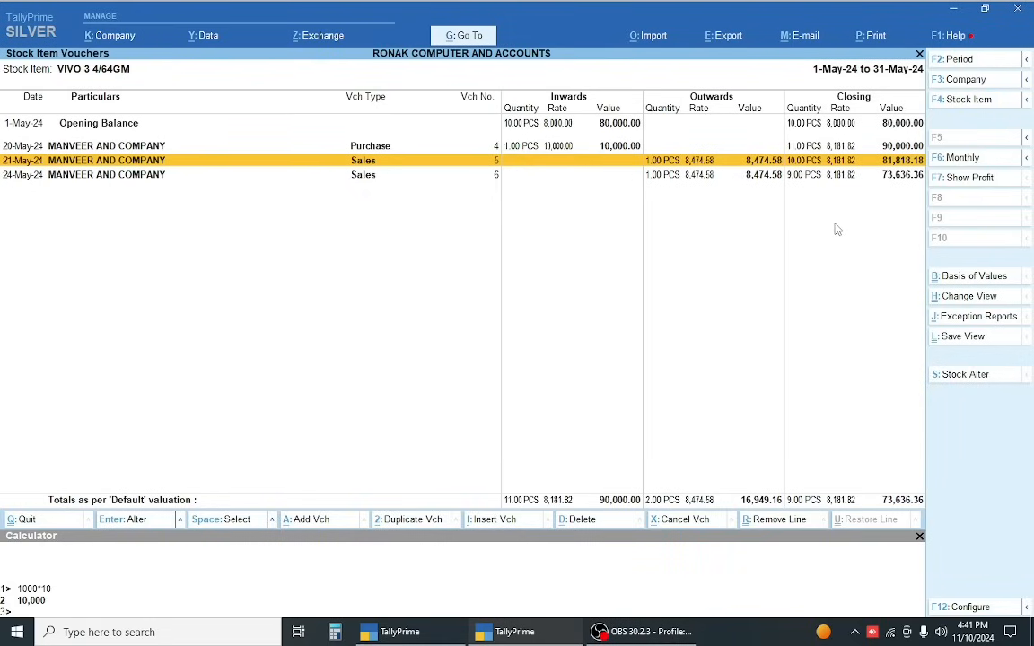
Return through the VIVO MOBILE group to the Stock Summary and look through the stock items
{"action": "key", "text": "Escape"}
{"action": "key", "text": "Escape"}
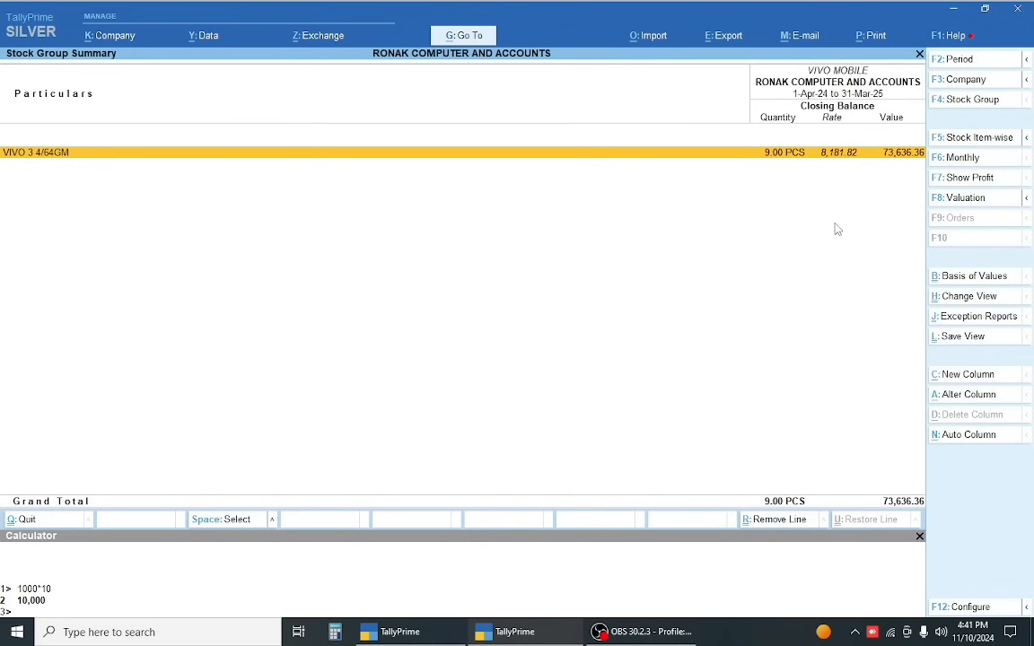
{"action": "key", "text": "Escape"}
{"action": "key", "text": "Down"}
{"action": "key", "text": "Down"}
{"action": "key", "text": "Down"}
{"action": "key", "text": "Down"}
{"action": "key", "text": "Down"}
{"action": "key", "text": "Down"}
{"action": "key", "text": "Down"}
{"action": "key", "text": "Down"}
{"action": "key", "text": "Down"}
{"action": "key", "text": "Down"}
{"action": "key", "text": "Down"}
{"action": "key", "text": "Down"}
{"action": "key", "text": "Down"}
{"action": "key", "text": "Down"}
{"action": "key", "text": "Down"}
{"action": "key", "text": "Down"}
{"action": "key", "text": "Down"}
{"action": "key", "text": "Down"}
{"action": "key", "text": "Down"}
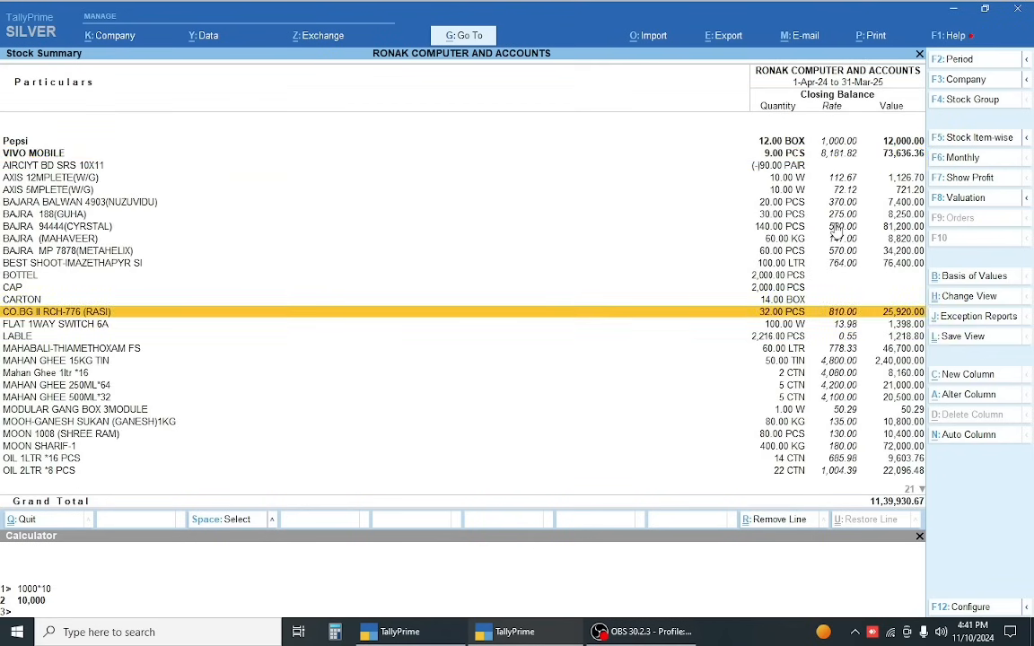
View the monthly stock summaries of MAHAN GHEE 500ML*32 and OIL 1LTR *16 PCS from the Stock Summary
{"action": "key", "text": "Down"}
{"action": "key", "text": "Return"}
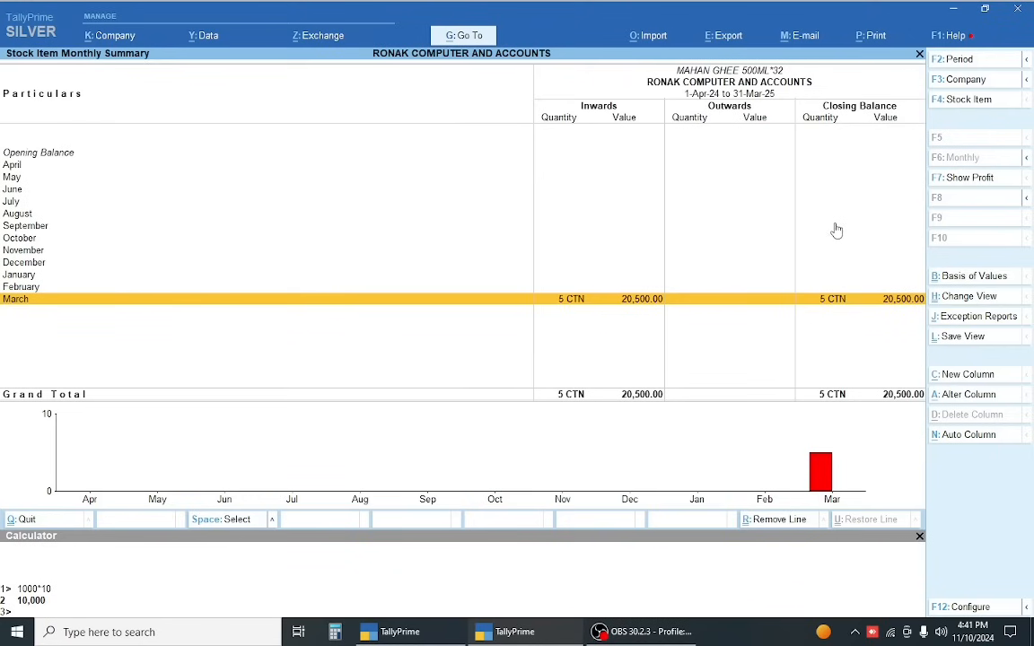
{"action": "key", "text": "Escape"}
{"action": "key", "text": "Down"}
{"action": "key", "text": "Down"}
{"action": "key", "text": "Down"}
{"action": "key", "text": "Down"}
{"action": "key", "text": "Down"}
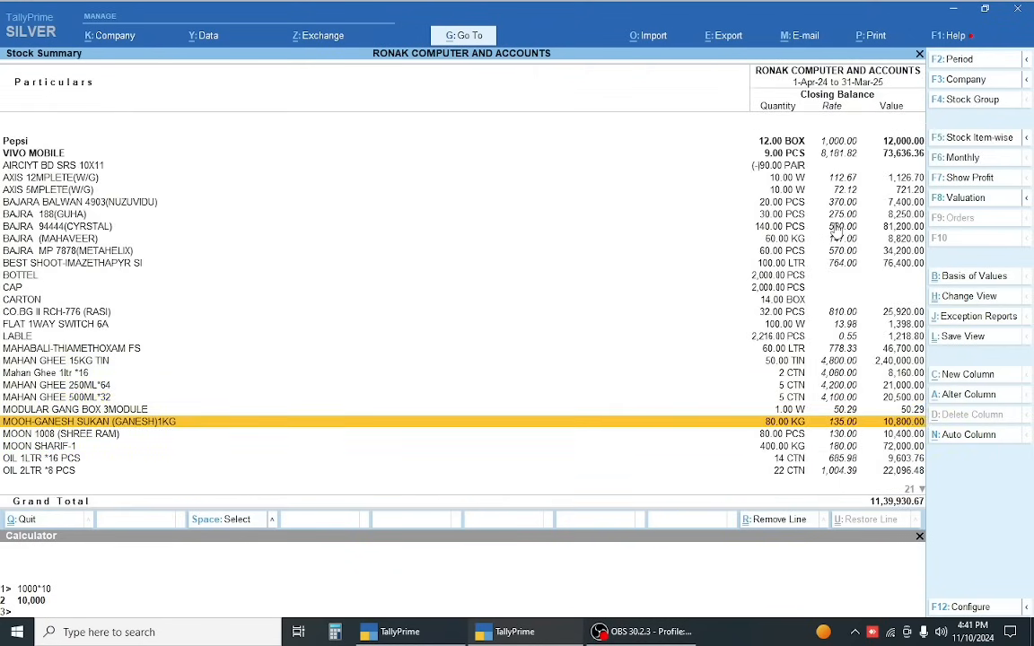
{"action": "key", "text": "Return"}
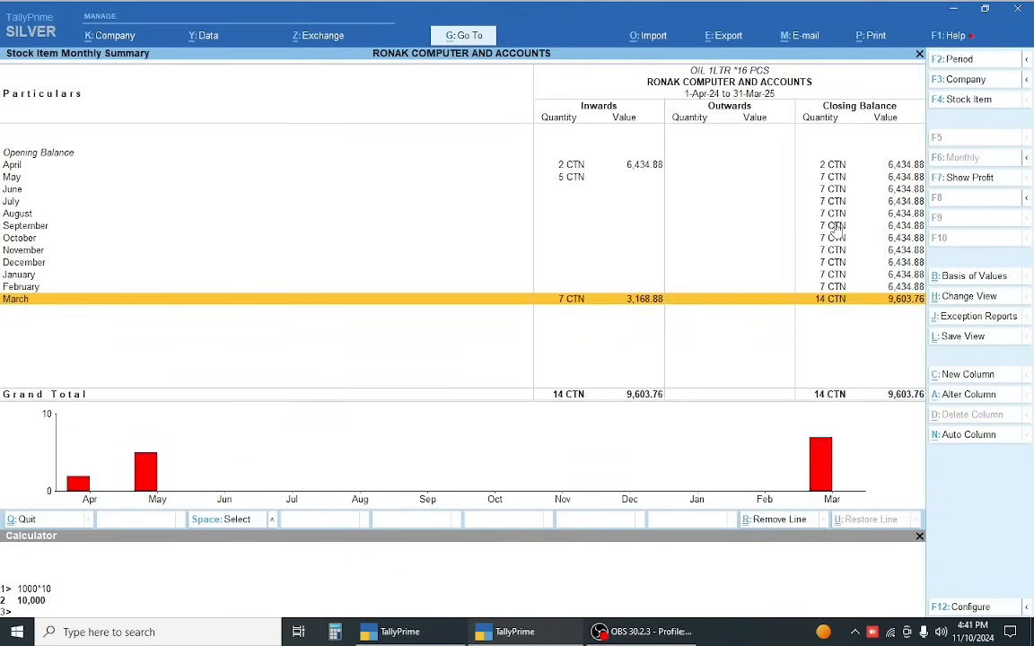
Return to the Stock Summary and view the monthly summary of VIVO 3 4/64GM in the VIVO MOBILE group
{"action": "key", "text": "Escape"}
{"action": "key", "text": "Up"}
{"action": "key", "text": "Up"}
{"action": "key", "text": "Up"}
{"action": "key", "text": "Up"}
{"action": "key", "text": "Up"}
{"action": "key", "text": "Up"}
{"action": "key", "text": "Up"}
{"action": "key", "text": "Up"}
{"action": "key", "text": "Up"}
{"action": "key", "text": "Up"}
{"action": "key", "text": "Up"}
{"action": "key", "text": "Up"}
{"action": "key", "text": "Up"}
{"action": "key", "text": "Up"}
{"action": "key", "text": "Up"}
{"action": "key", "text": "Up"}
{"action": "key", "text": "Up"}
{"action": "key", "text": "Up"}
{"action": "key", "text": "Up"}
{"action": "key", "text": "Up"}
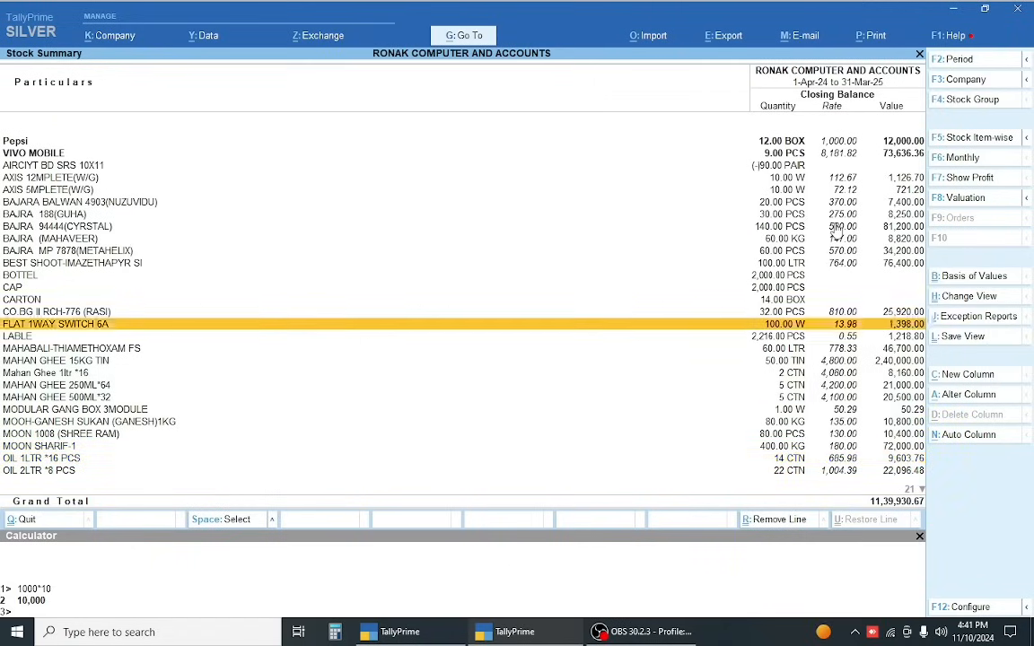
{"action": "key", "text": "Down"}
{"action": "key", "text": "Return"}
{"action": "key", "text": "Return"}
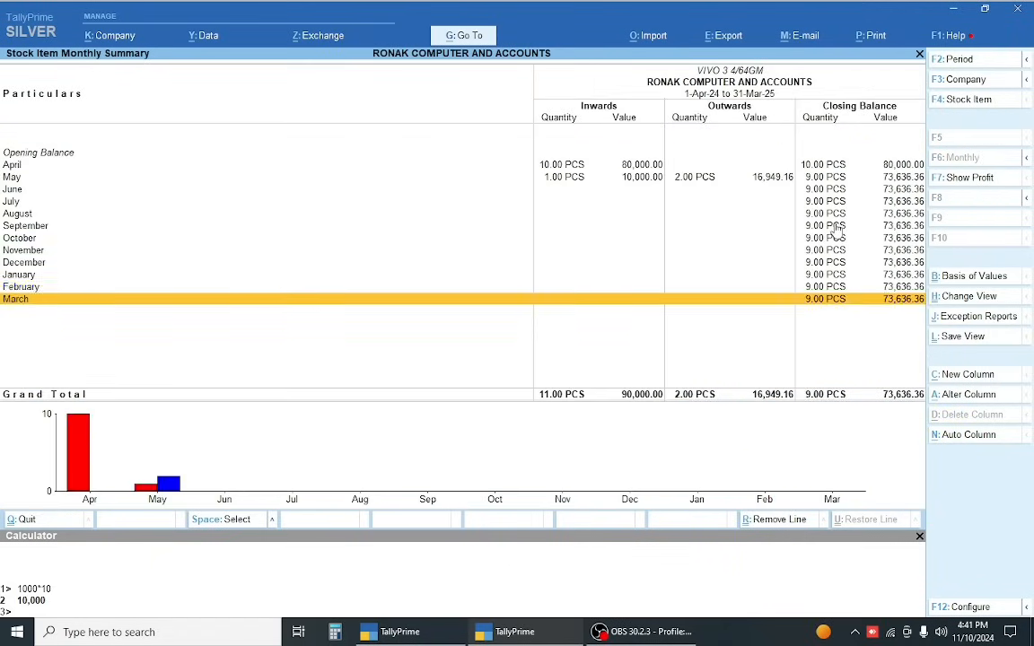
Among the May vouchers of VIVO 3 4/64GM, change the date of sales voucher No. 6 to 2-Jun-24 and save it
{"action": "key", "text": "Up"}
{"action": "key", "text": "Up"}
{"action": "key", "text": "Up"}
{"action": "key", "text": "Up"}
{"action": "key", "text": "Up"}
{"action": "key", "text": "Up"}
{"action": "key", "text": "Up"}
{"action": "key", "text": "Up"}
{"action": "key", "text": "Up"}
{"action": "key", "text": "Up"}
{"action": "key", "text": "Return"}
{"action": "key", "text": "Down"}
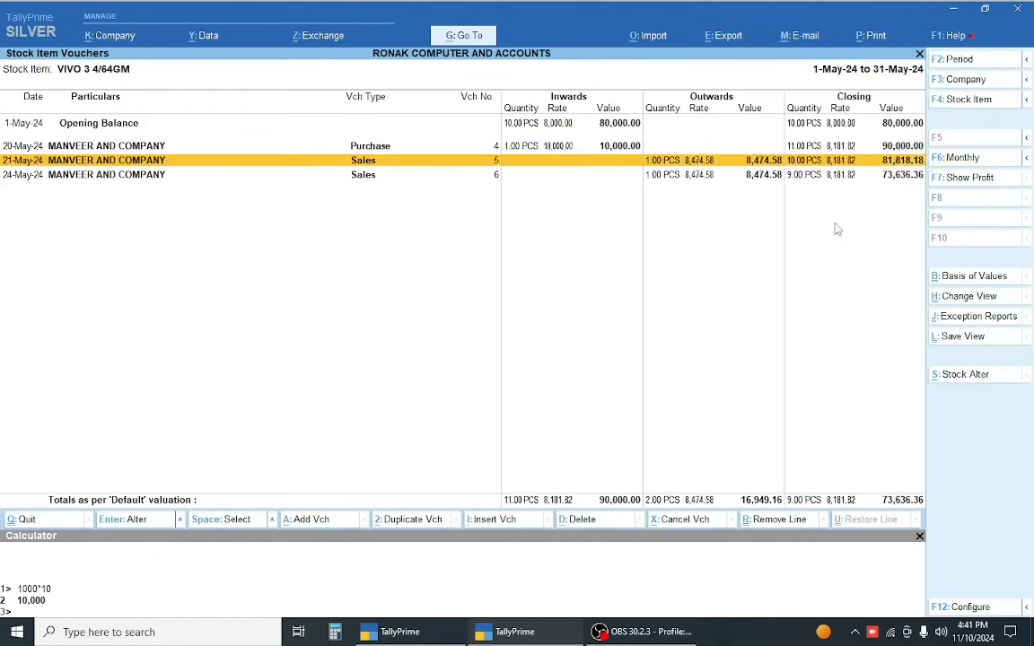
{"action": "key", "text": "Down"}
{"action": "key", "text": "Return"}
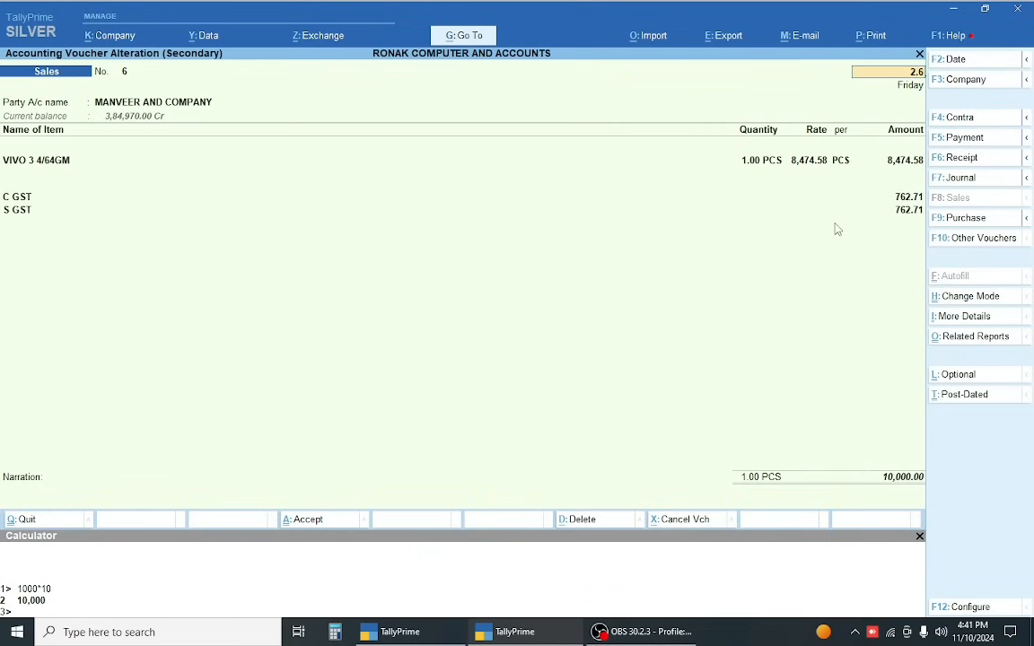
{"action": "key", "text": "Page_Down"}
{"action": "key", "text": "Escape"}
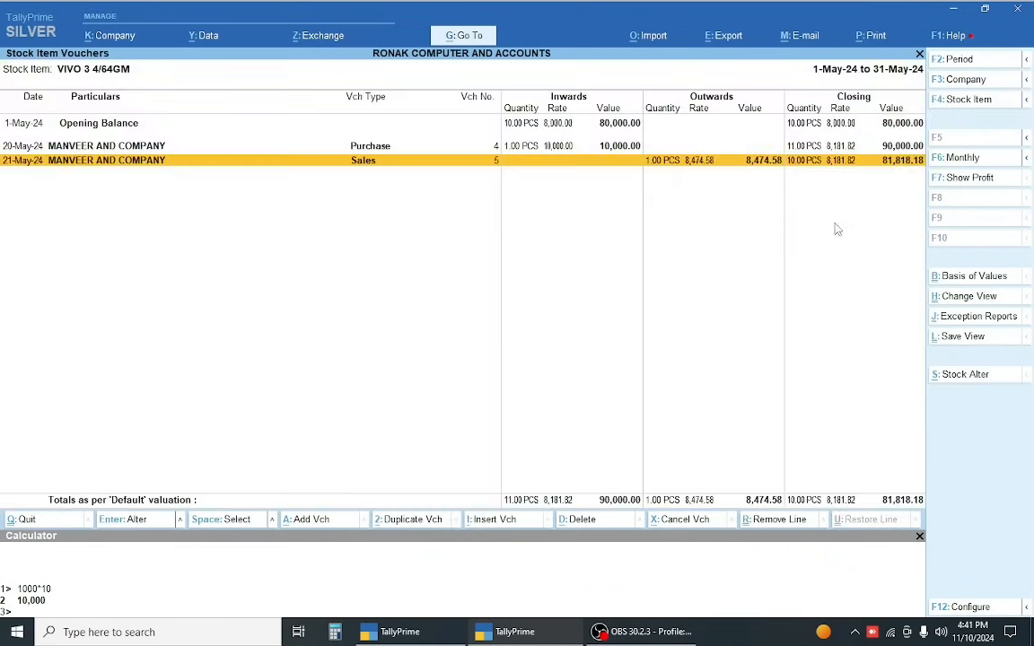
Return to the monthly summary of VIVO 3 4/64GM and view its June vouchers
{"action": "key", "text": "Escape"}
{"action": "key", "text": "Up"}
{"action": "key", "text": "Up"}
{"action": "key", "text": "Up"}
{"action": "key", "text": "Up"}
{"action": "key", "text": "Up"}
{"action": "key", "text": "Up"}
{"action": "key", "text": "Up"}
{"action": "key", "text": "Up"}
{"action": "key", "text": "Up"}
{"action": "key", "text": "Return"}
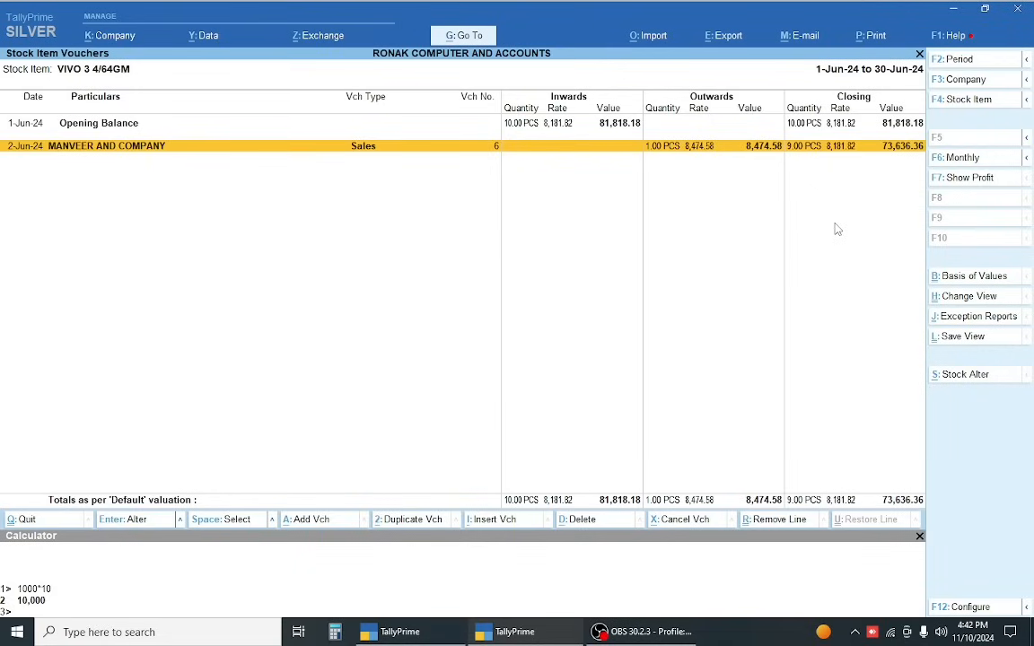
Switch to the other TallyPrime window, set the voucher date to 10-Jun-24 and change the voucher type to Credit Note
{"action": "key", "text": "alt+Tab"}
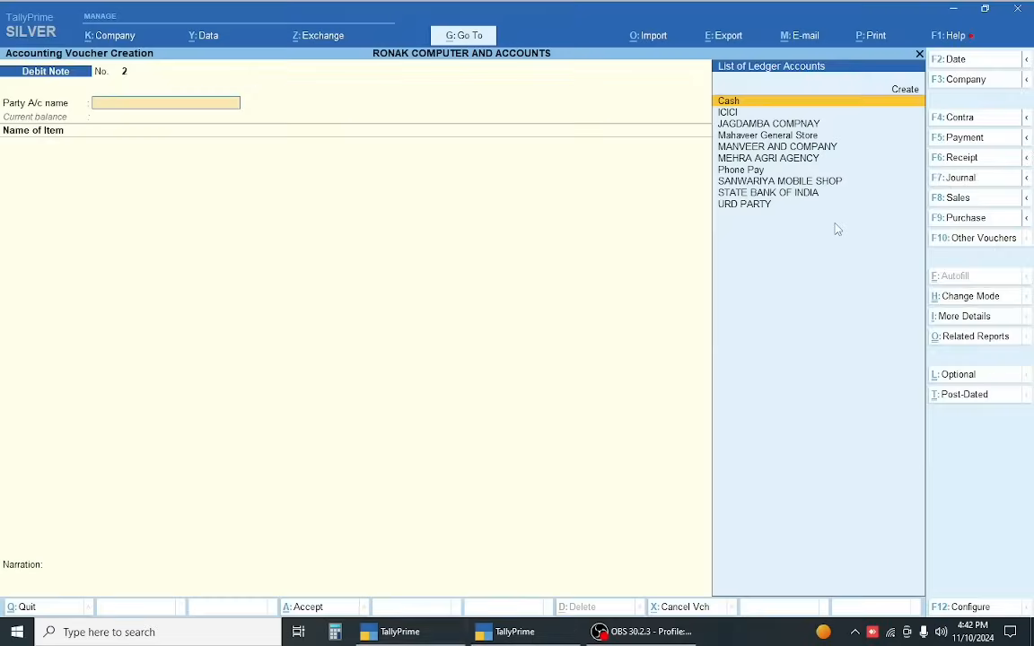
{"action": "key", "text": "F2"}
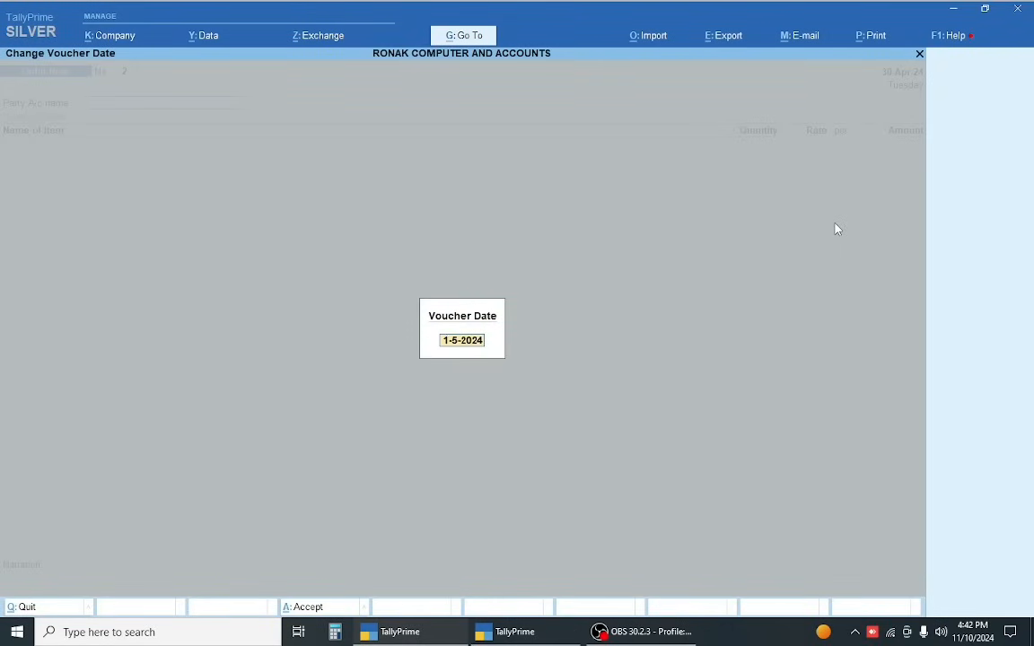
{"action": "type", "text": "10.6"}
{"action": "key", "text": "Return"}
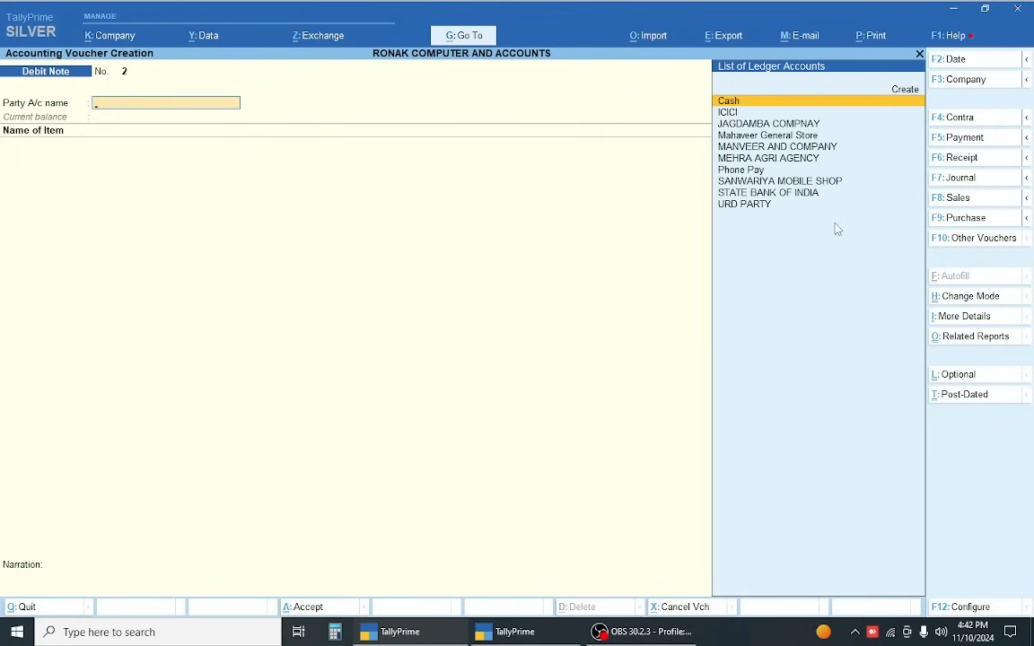
{"action": "key", "text": "alt+F6"}
Show the inactive voucher types, look through the full list, choose Receipt Note and decline its activation
{"action": "key", "text": "F10"}
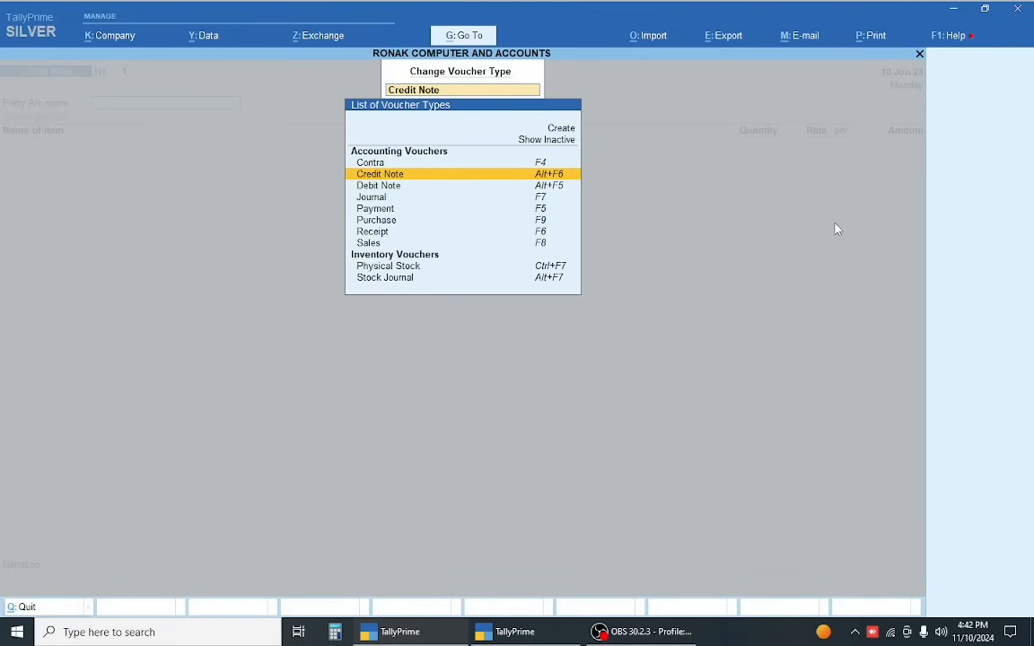
{"action": "key", "text": "Up"}
{"action": "key", "text": "Up"}
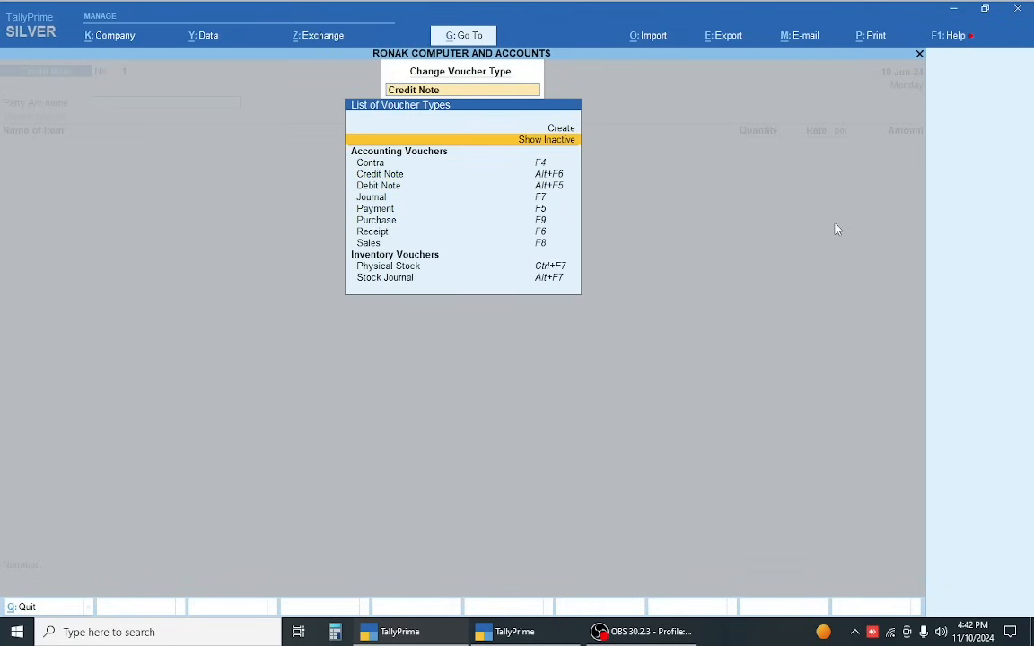
{"action": "key", "text": "Return"}
{"action": "key", "text": "Return"}
{"action": "key", "text": "Return"}
{"action": "key", "text": "Down"}
{"action": "key", "text": "Down"}
{"action": "key", "text": "Down"}
{"action": "key", "text": "Down"}
{"action": "key", "text": "Down"}
{"action": "key", "text": "Down"}
{"action": "key", "text": "Down"}
{"action": "key", "text": "Down"}
{"action": "key", "text": "Down"}
{"action": "key", "text": "Down"}
{"action": "key", "text": "Down"}
{"action": "key", "text": "Down"}
{"action": "key", "text": "Down"}
{"action": "key", "text": "Down"}
{"action": "key", "text": "Down"}
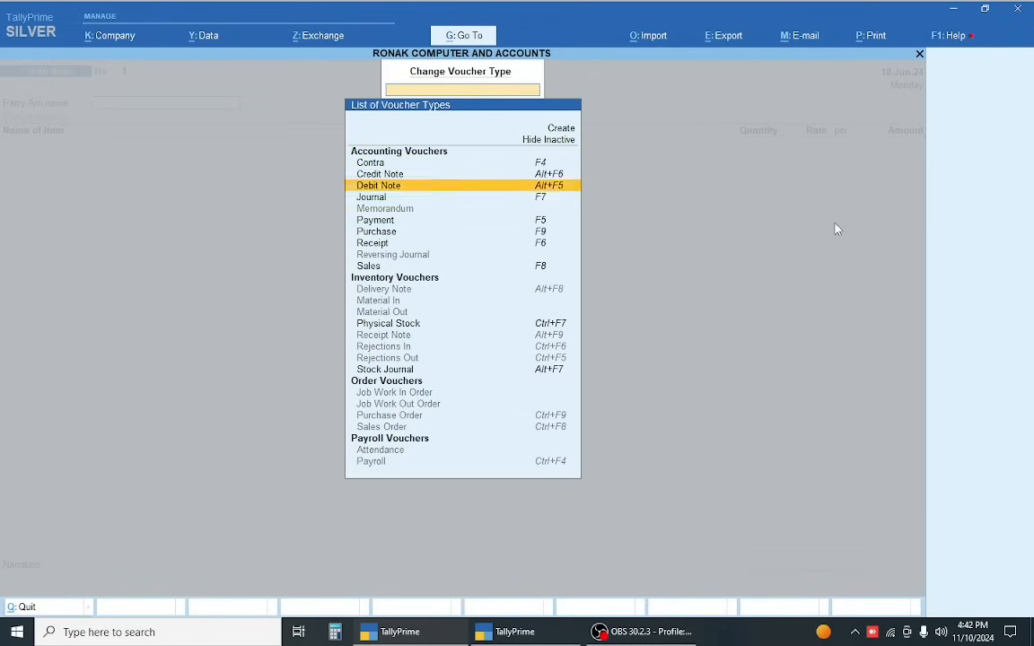
{"action": "key", "text": "Return"}
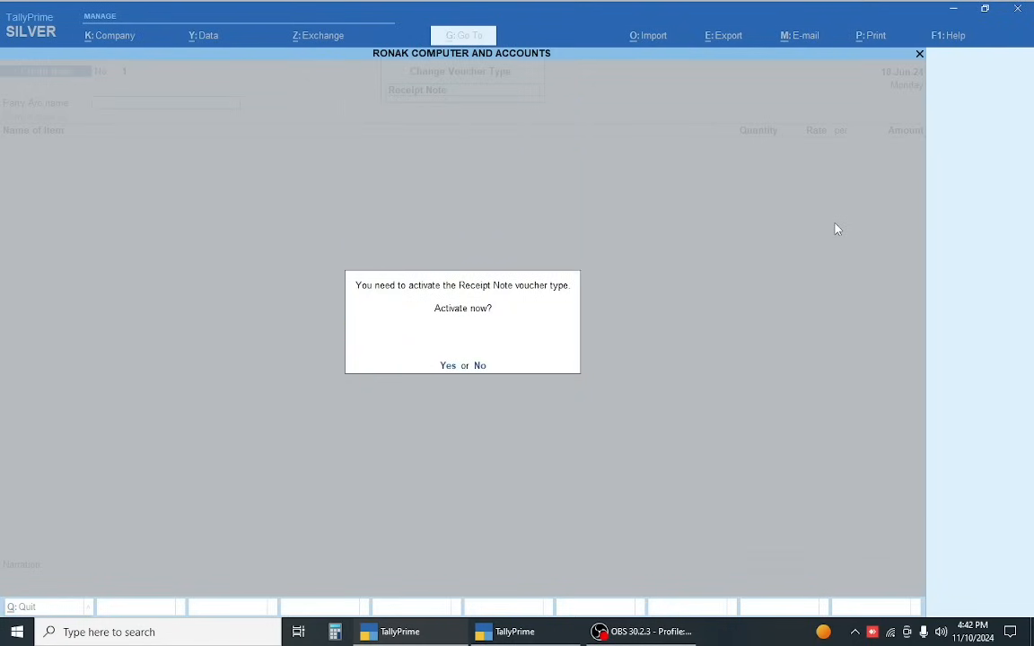
{"action": "key", "text": "n"}
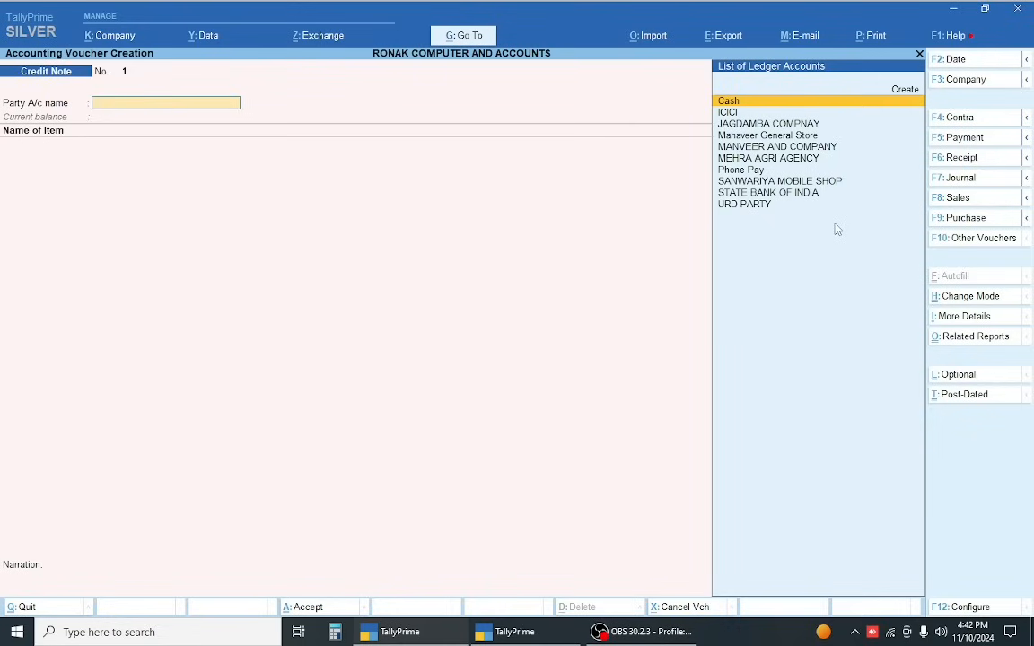
Choose MANVEER AND COMPANY as the credit note's party and leave the tracking, dispatch and vehicle details blank
{"action": "type", "text": "MAH"}
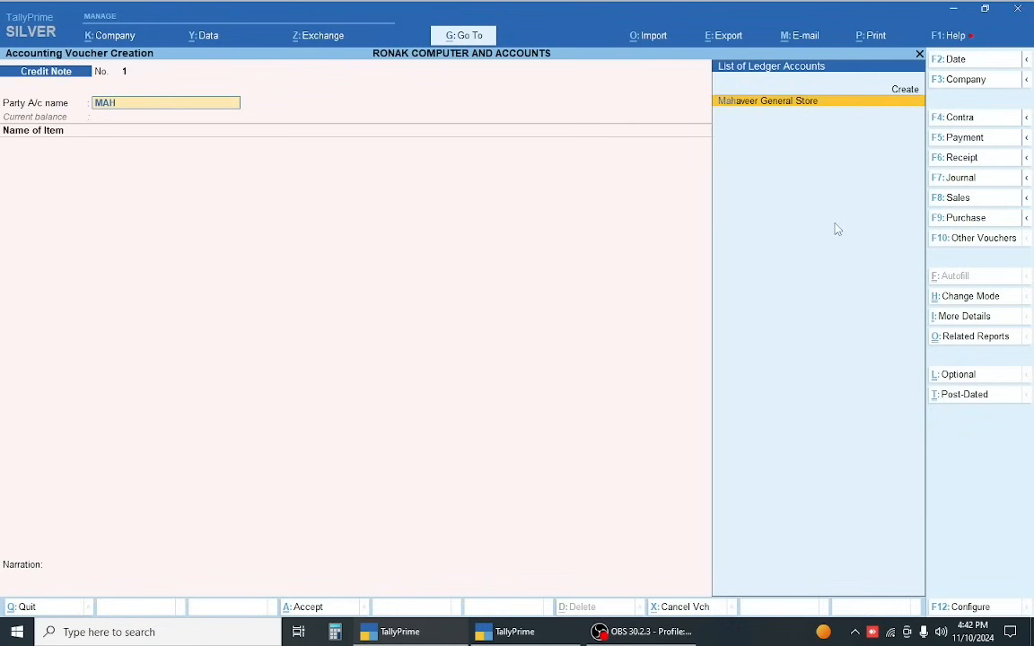
{"action": "key", "text": "BackSpace"}
{"action": "type", "text": "N"}
{"action": "key", "text": "Return"}
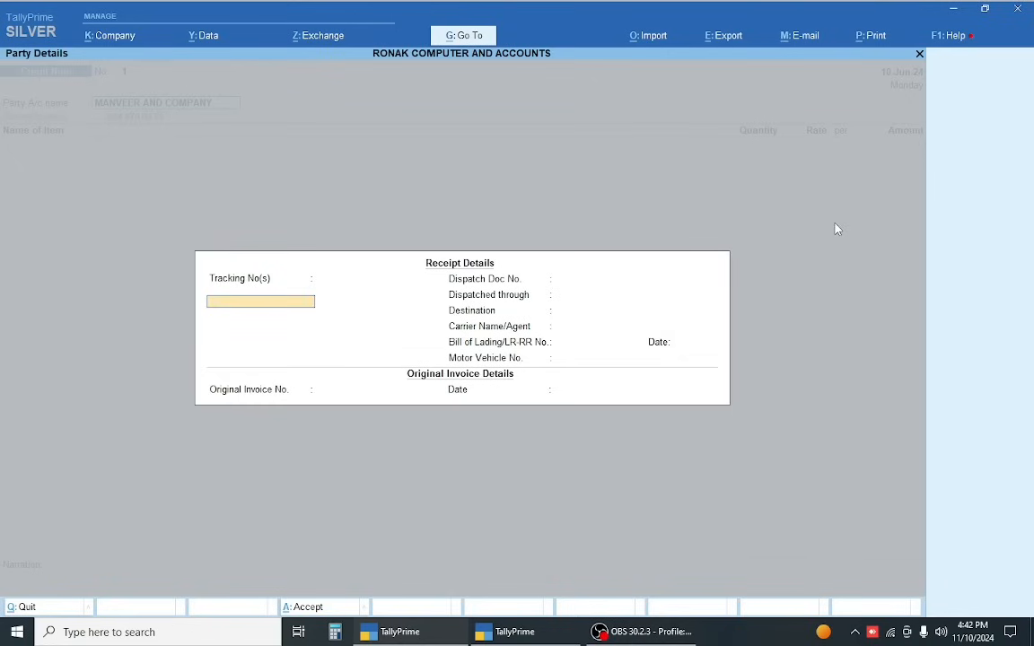
{"action": "key", "text": "Return"}
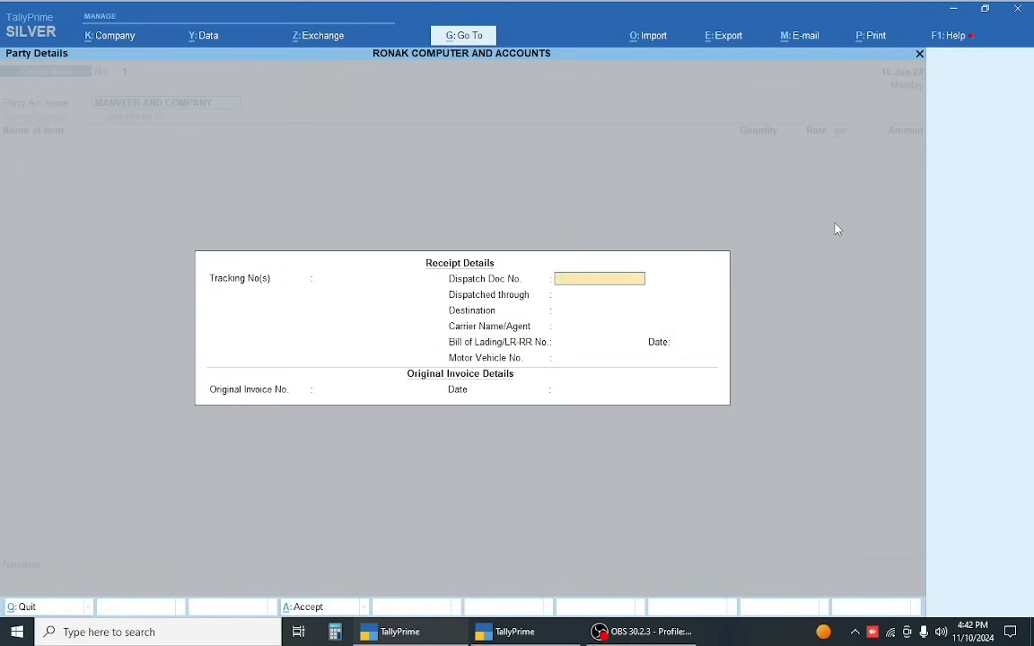
{"action": "key", "text": "Return"}
{"action": "key", "text": "Return"}
{"action": "key", "text": "Return"}
{"action": "key", "text": "Return"}
{"action": "key", "text": "Return"}
{"action": "key", "text": "Return"}
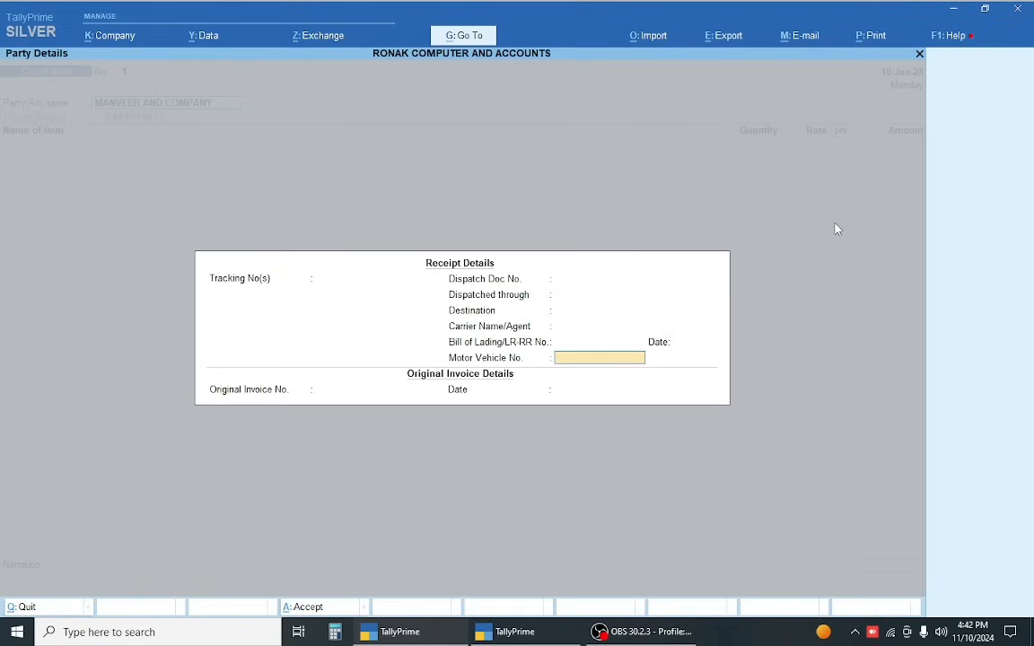
{"action": "key", "text": "Return"}
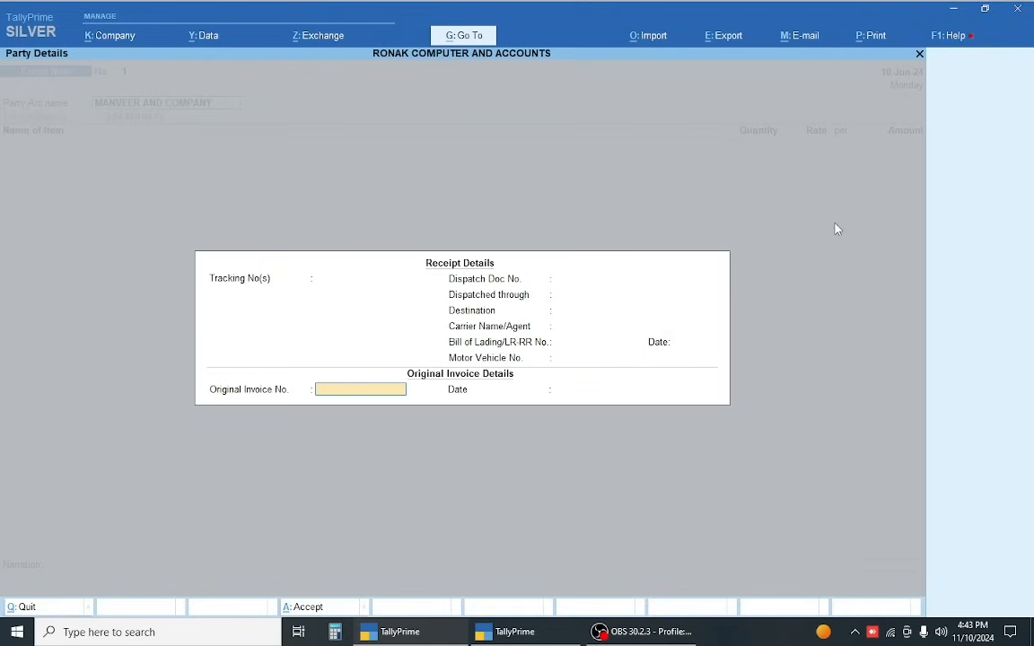
Check the June sales voucher in the other window and enter original invoice No. 6 dated 2-Jun-24 in the credit note
{"action": "key", "text": "alt+Tab"}
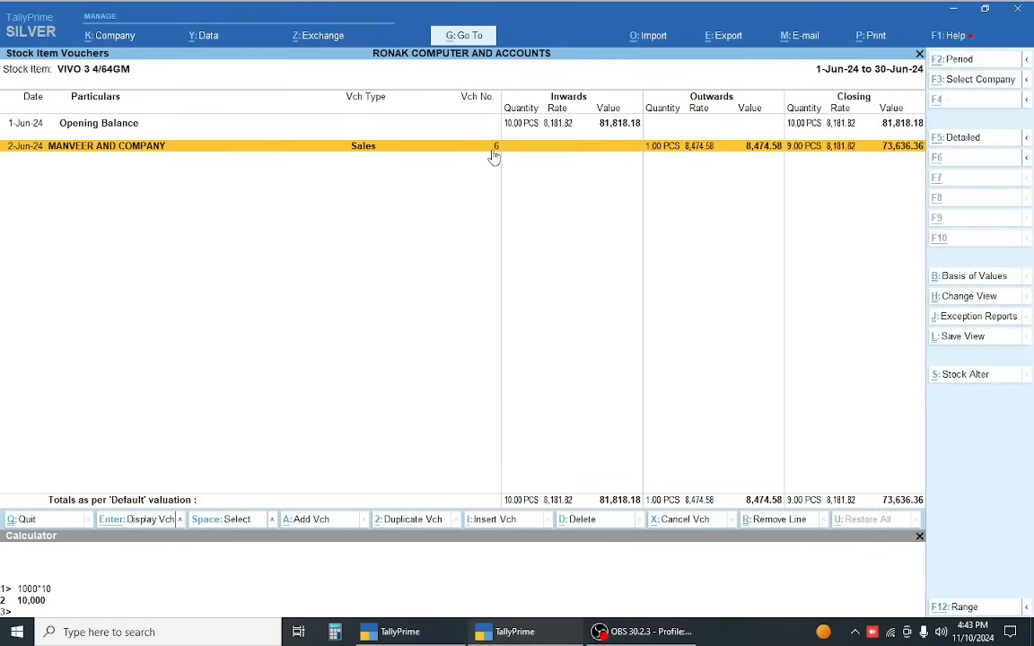
{"action": "key", "text": "alt+Tab"}
{"action": "type", "text": "6"}
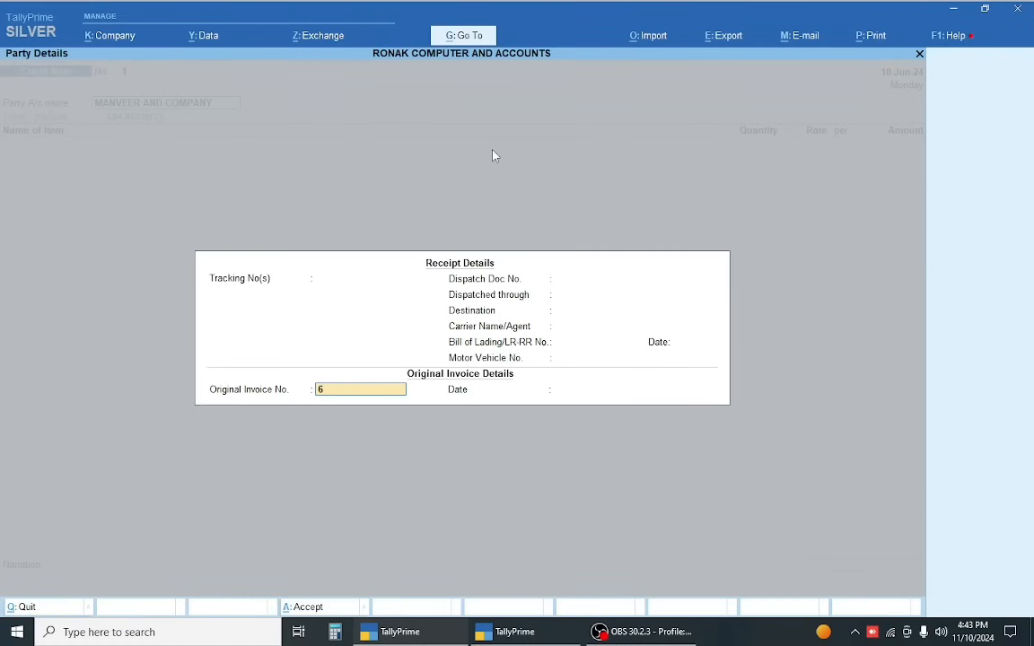
{"action": "key", "text": "Return"}
{"action": "key", "text": "alt+Tab"}
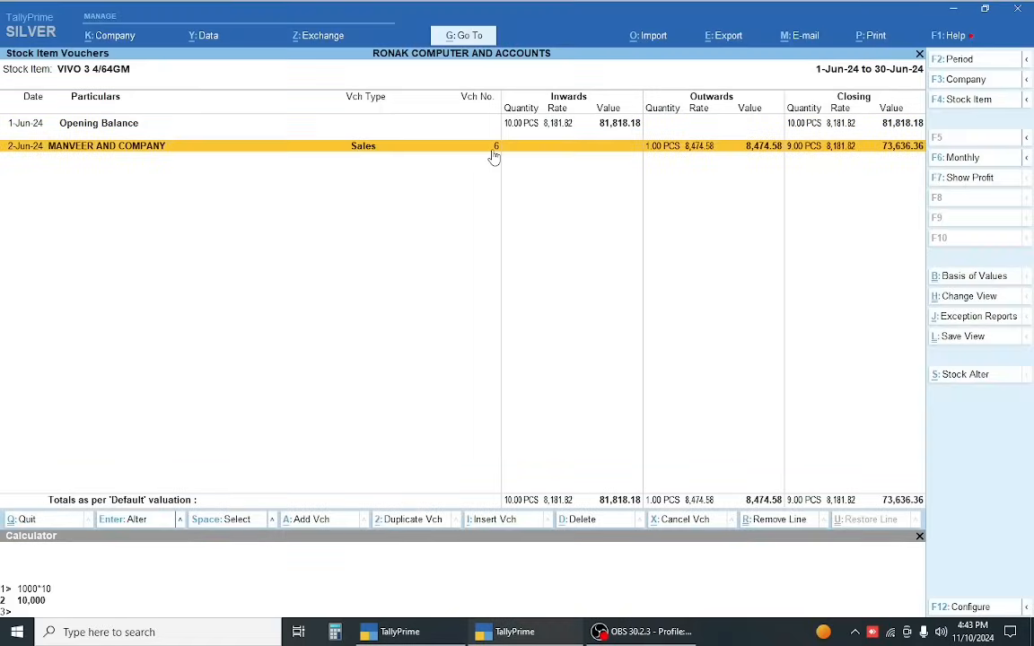
{"action": "key", "text": "alt+Tab"}
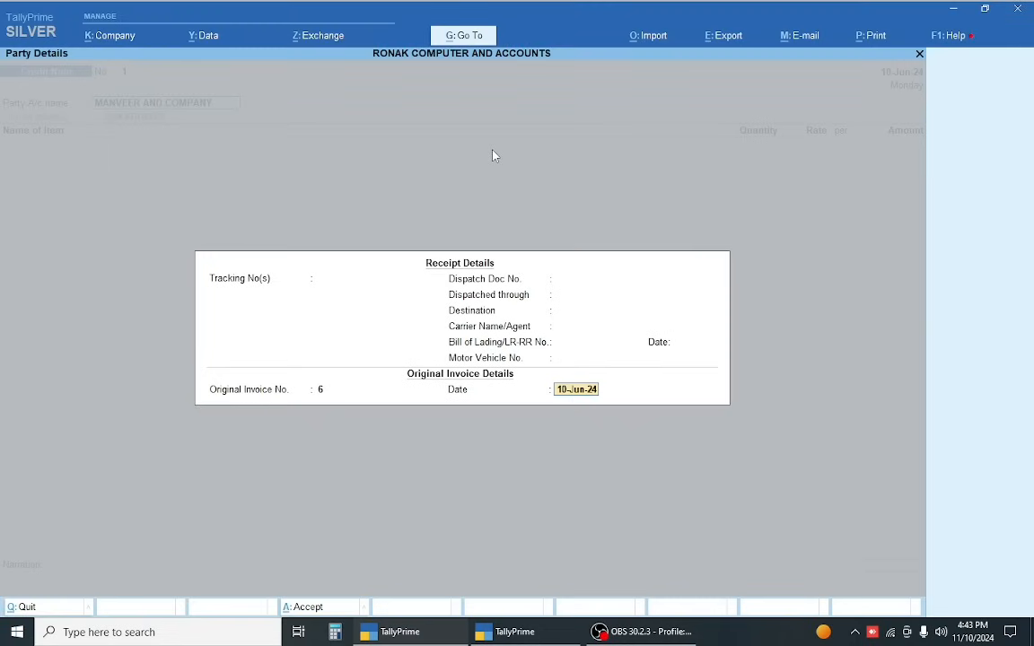
{"action": "type", "text": "3-6"}
{"action": "key", "text": "Return"}
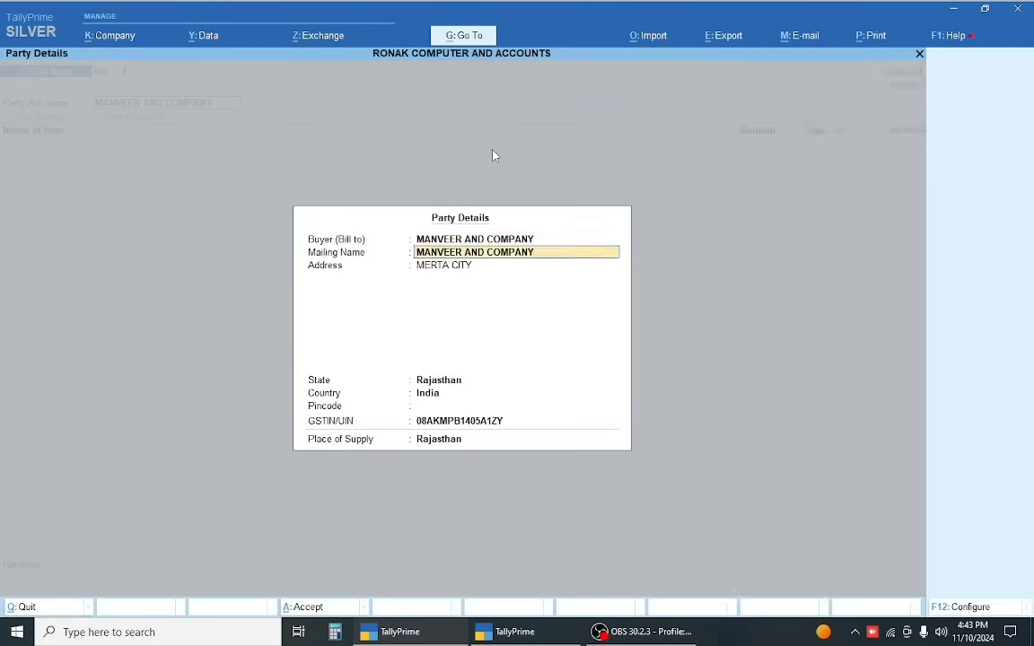
Accept the credit note's party details for MANVEER AND COMPANY with Rajasthan as the place of supply
{"action": "key", "text": "Return"}
{"action": "key", "text": "Return"}
{"action": "key", "text": "Return"}
{"action": "key", "text": "Return"}
{"action": "key", "text": "Return"}
{"action": "key", "text": "Return"}
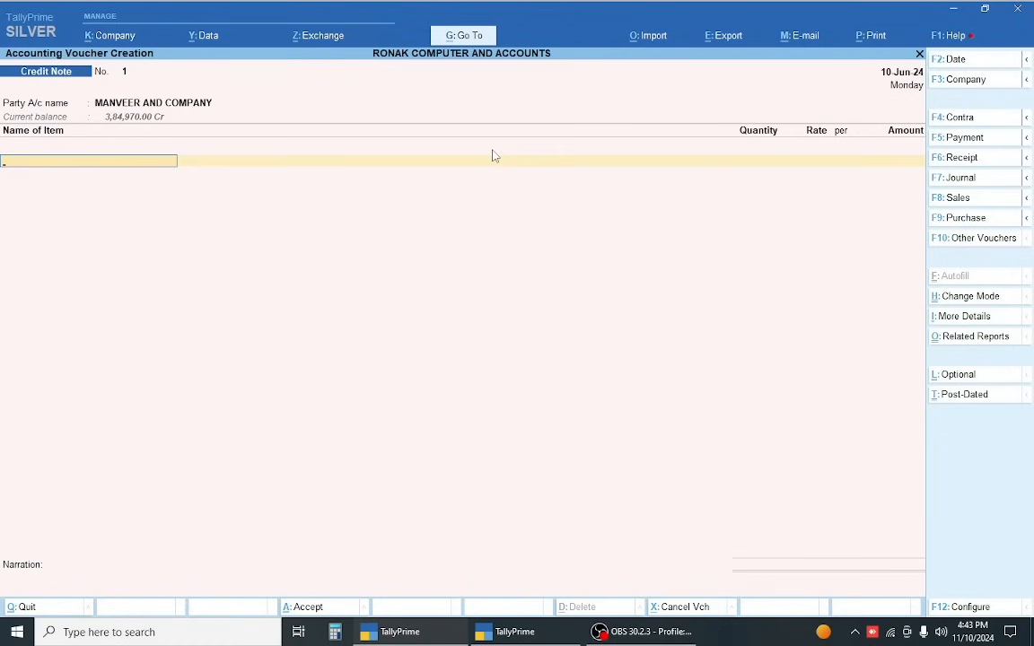
Add VIVO 3 4/64GM to the credit note with a quantity of 1 PCS
{"action": "type", "text": "Vi"}
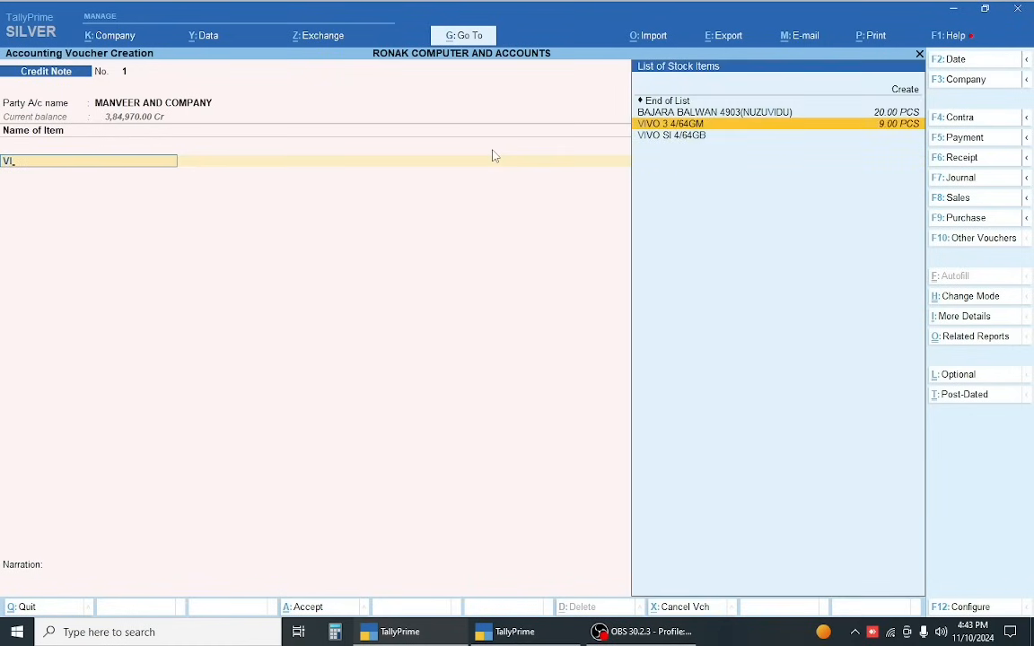
{"action": "key", "text": "Return"}
{"action": "type", "text": "1"}
{"action": "key", "text": "Return"}
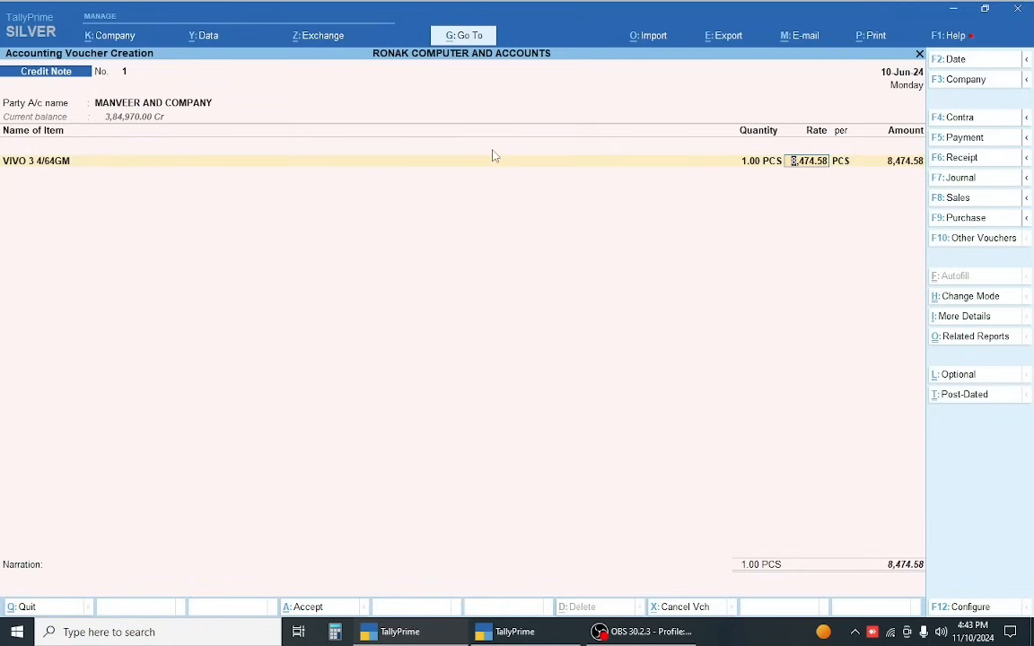
Go back through the credit note's receipt, original invoice and party details to review them, and return to the item line
{"action": "key", "text": "shift+Tab"}
{"action": "key", "text": "shift+Tab"}
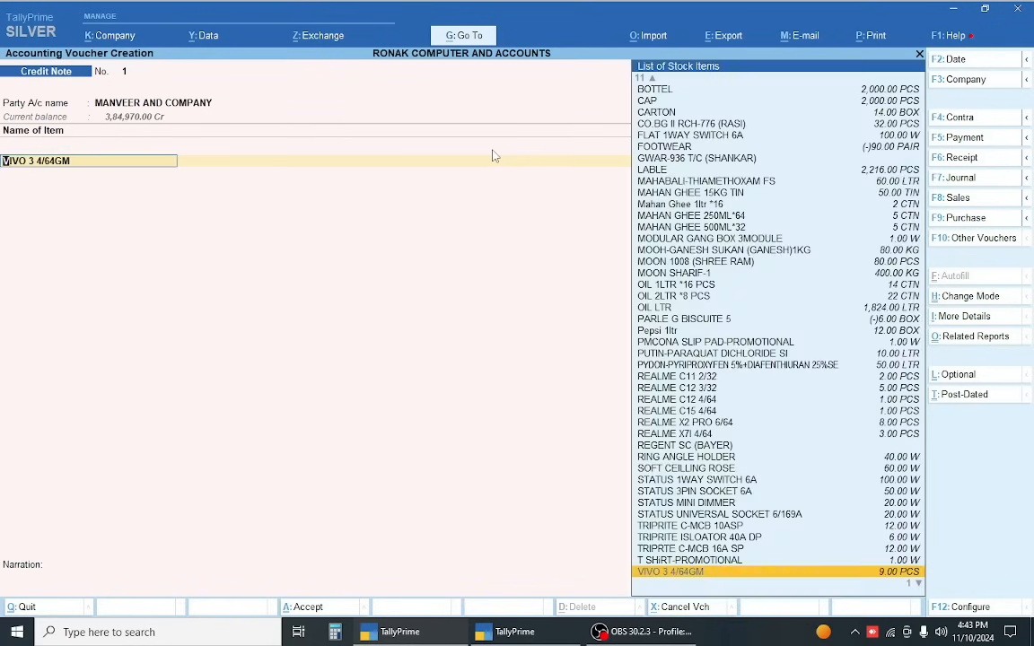
{"action": "key", "text": "shift+Tab"}
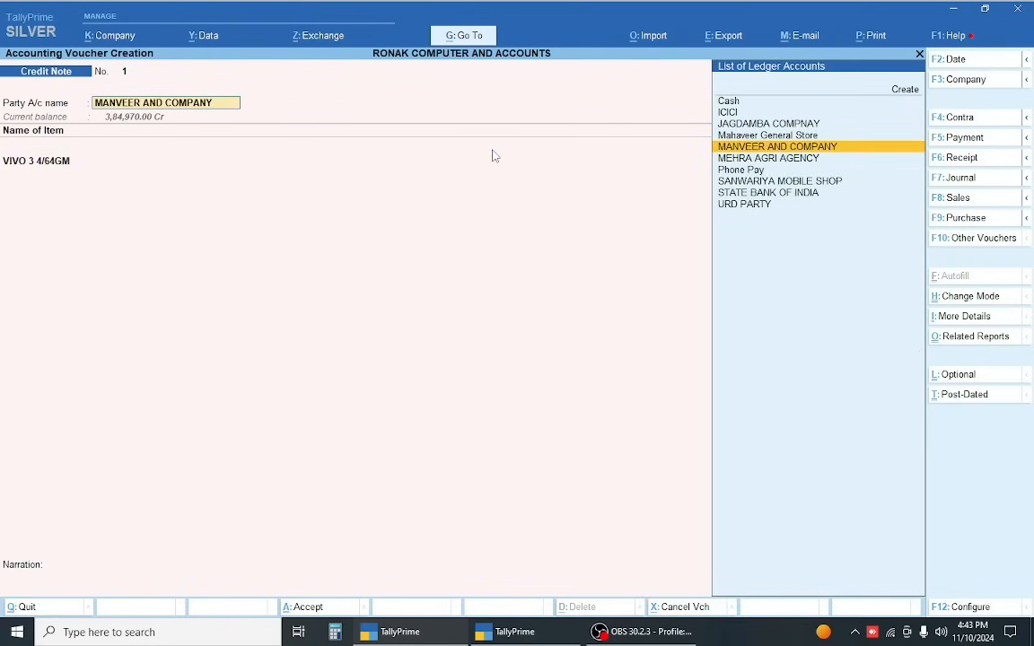
{"action": "key", "text": "Return"}
{"action": "key", "text": "Return"}
{"action": "key", "text": "Return"}
{"action": "key", "text": "Return"}
{"action": "key", "text": "Return"}
{"action": "key", "text": "Return"}
{"action": "key", "text": "Return"}
{"action": "key", "text": "Return"}
{"action": "key", "text": "Return"}
{"action": "key", "text": "Return"}
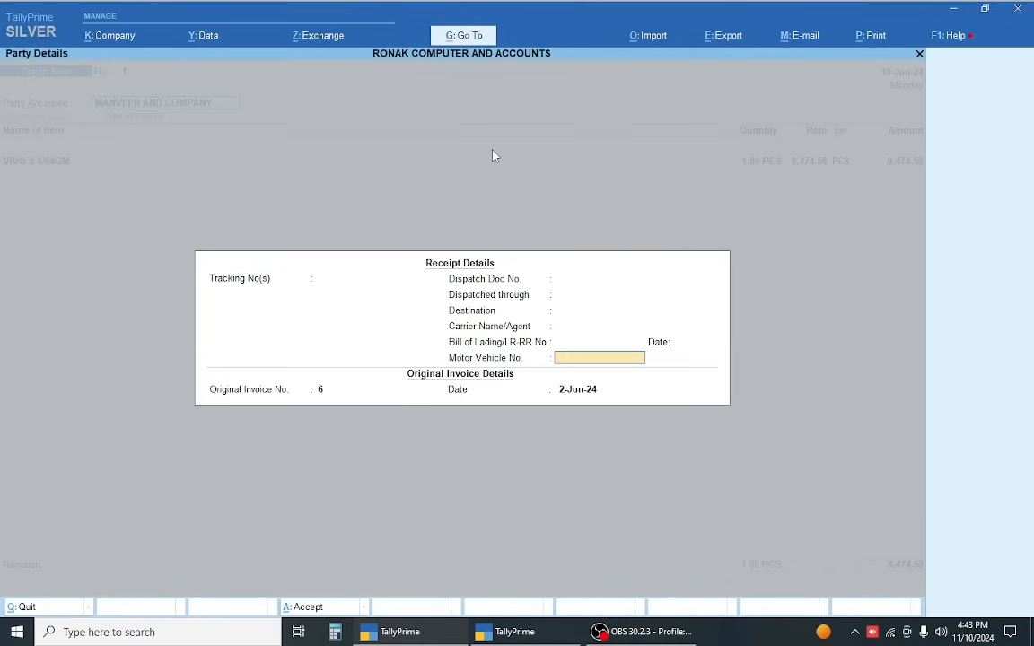
{"action": "key", "text": "Return"}
{"action": "key", "text": "Return"}
{"action": "key", "text": "Return"}
{"action": "key", "text": "Return"}
{"action": "key", "text": "Return"}
{"action": "key", "text": "Return"}
{"action": "key", "text": "Return"}
{"action": "key", "text": "Return"}
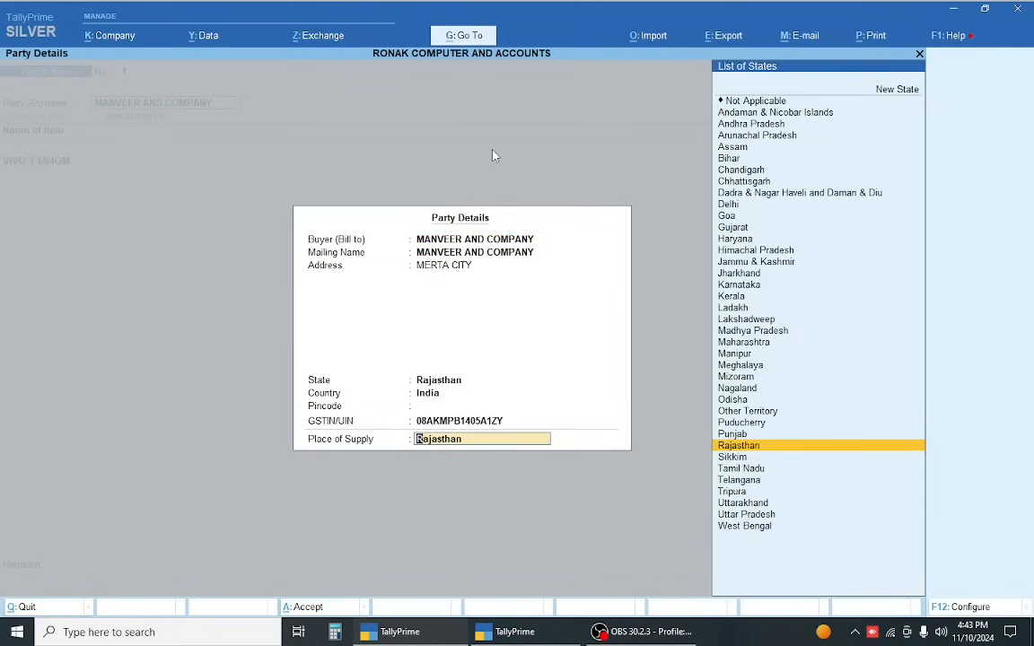
{"action": "key", "text": "Return"}
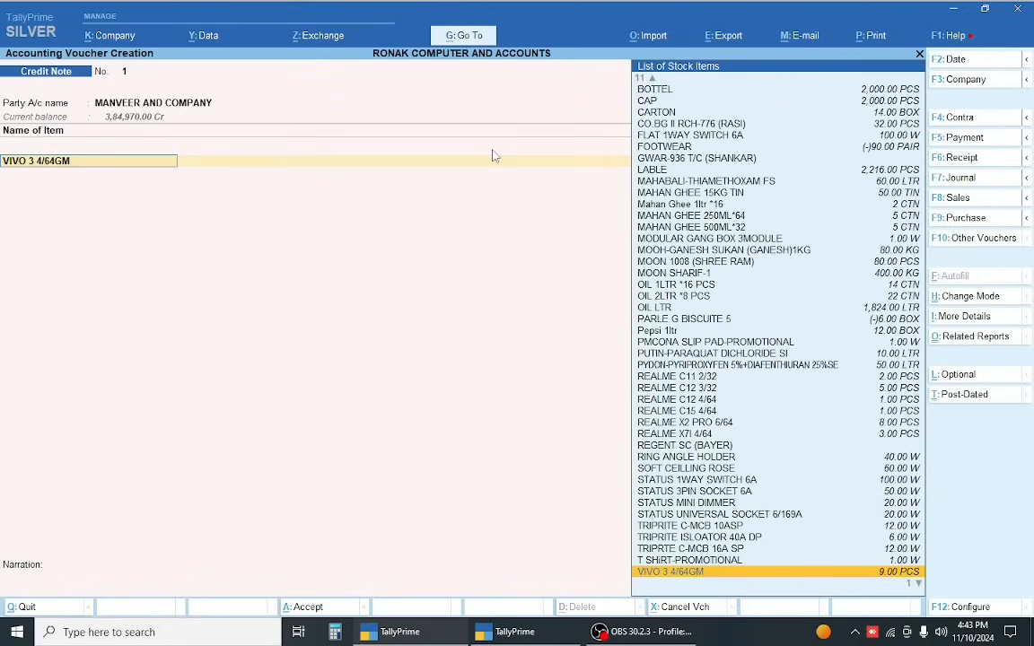
Complete the credit note's VIVO 3 4/64GM line at a rate of 8,474.58 under the SALE GST 18% ledger
{"action": "key", "text": "Return"}
{"action": "key", "text": "Return"}
{"action": "key", "text": "Return"}
{"action": "key", "text": "Return"}
{"action": "key", "text": "Return"}
{"action": "key", "text": "Return"}
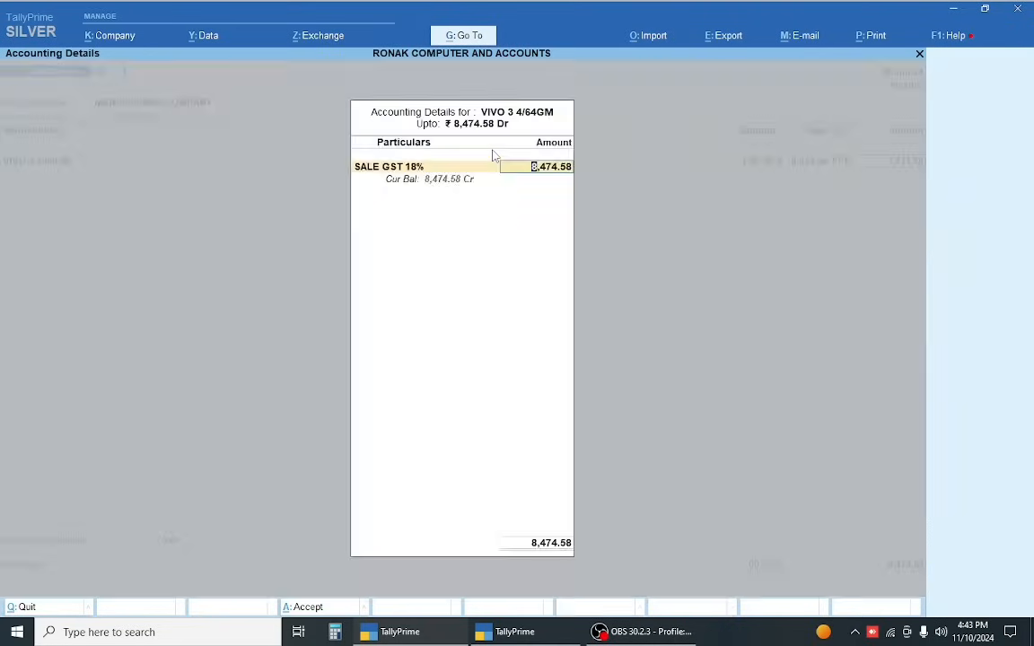
{"action": "key", "text": "Return"}
{"action": "key", "text": "Return"}
Add the C GST and S GST ledgers to the credit note with 762.71 each
{"action": "type", "text": "1"}
{"action": "key", "text": "Return"}
{"action": "key", "text": "Return"}
{"action": "type", "text": "s"}
{"action": "key", "text": "Return"}
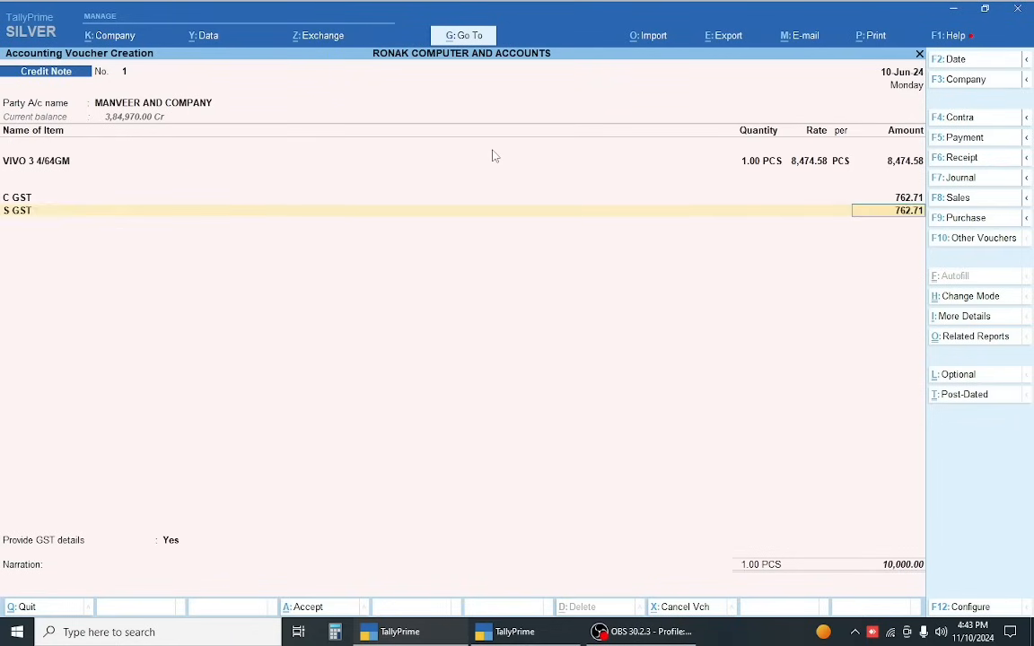
{"action": "key", "text": "Return"}
{"action": "key", "text": "Return"}
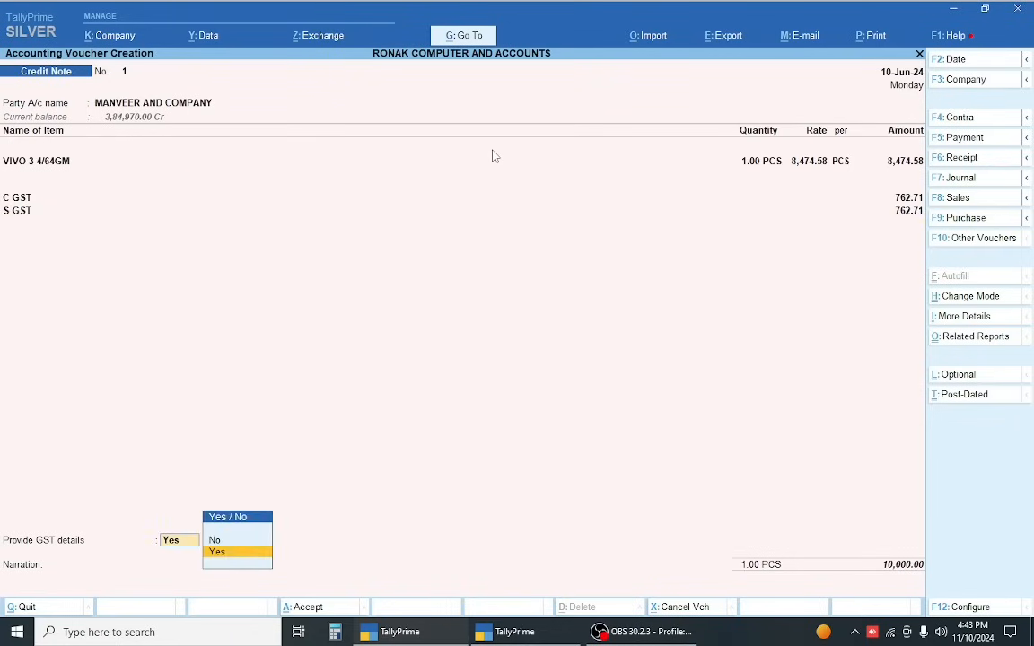
Provide GST details with reason 01-Sales Return and buyer's debit note No. 12 dated 10-Jun-24, and save the credit note
{"action": "key", "text": "Return"}
{"action": "key", "text": "Return"}
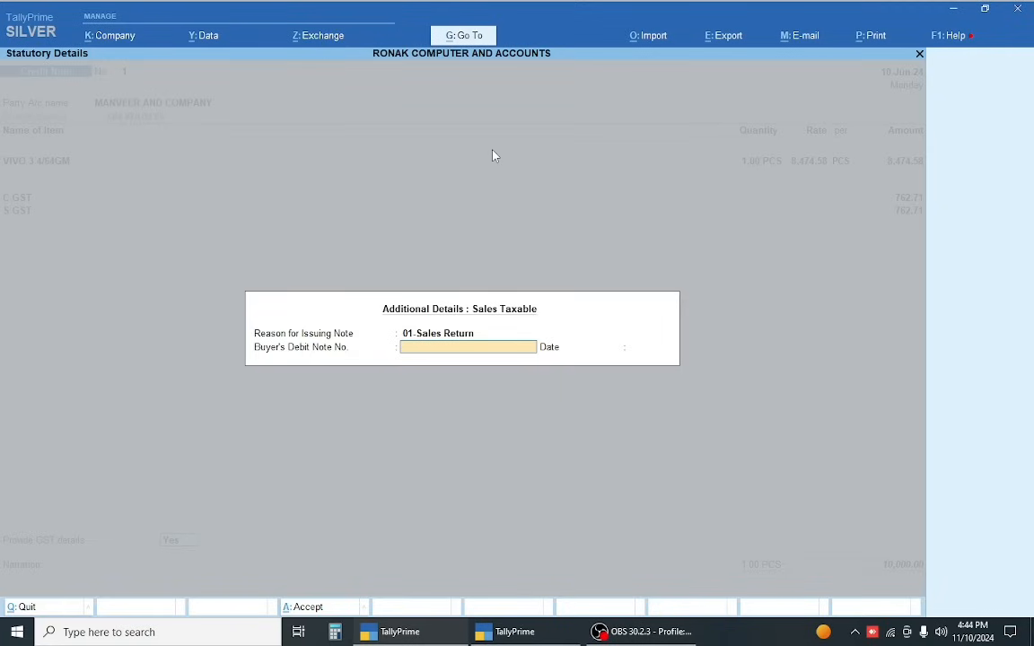
{"action": "type", "text": "12"}
{"action": "key", "text": "Return"}
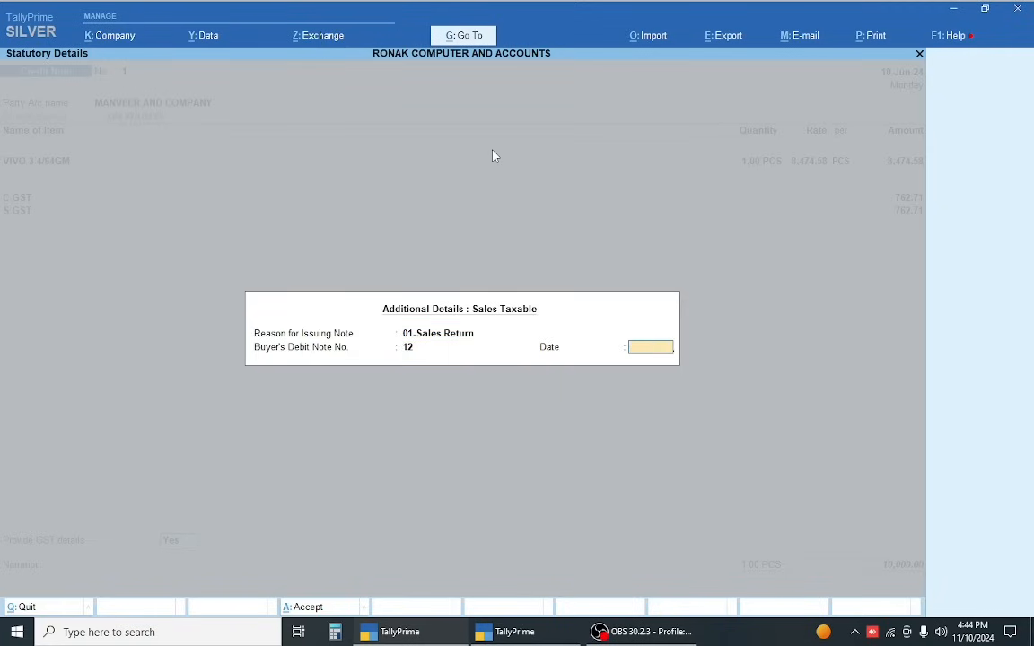
{"action": "type", "text": "10-6"}
{"action": "key", "text": "Return"}
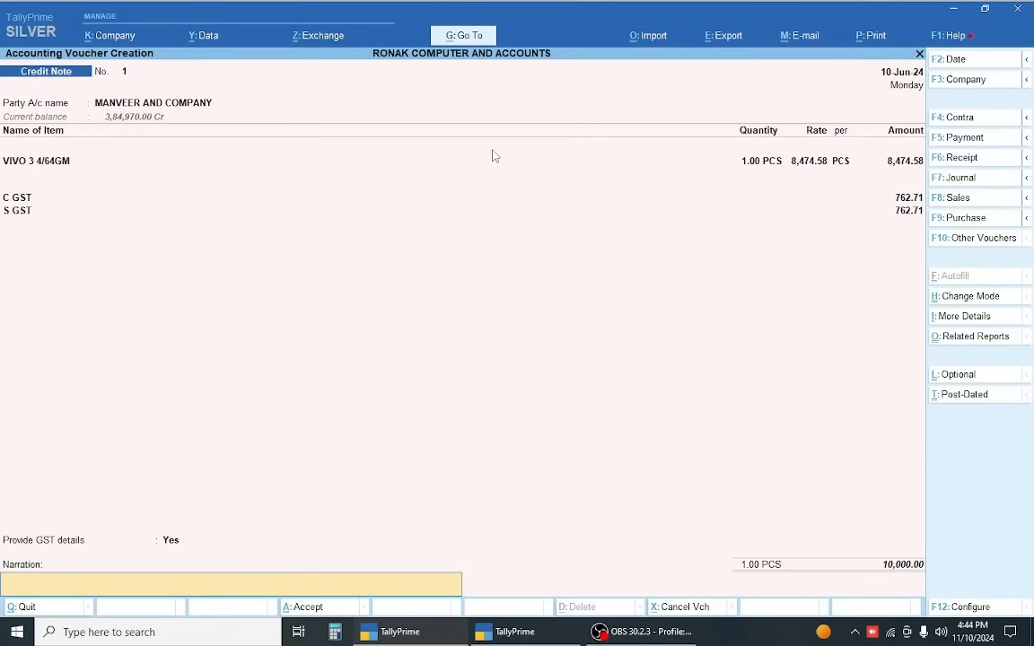
{"action": "key", "text": "Return"}
Check the June stock vouchers of VIVO 3 4/64GM in the other window, including the sales voucher and the credit note
{"action": "key", "text": "Escape"}
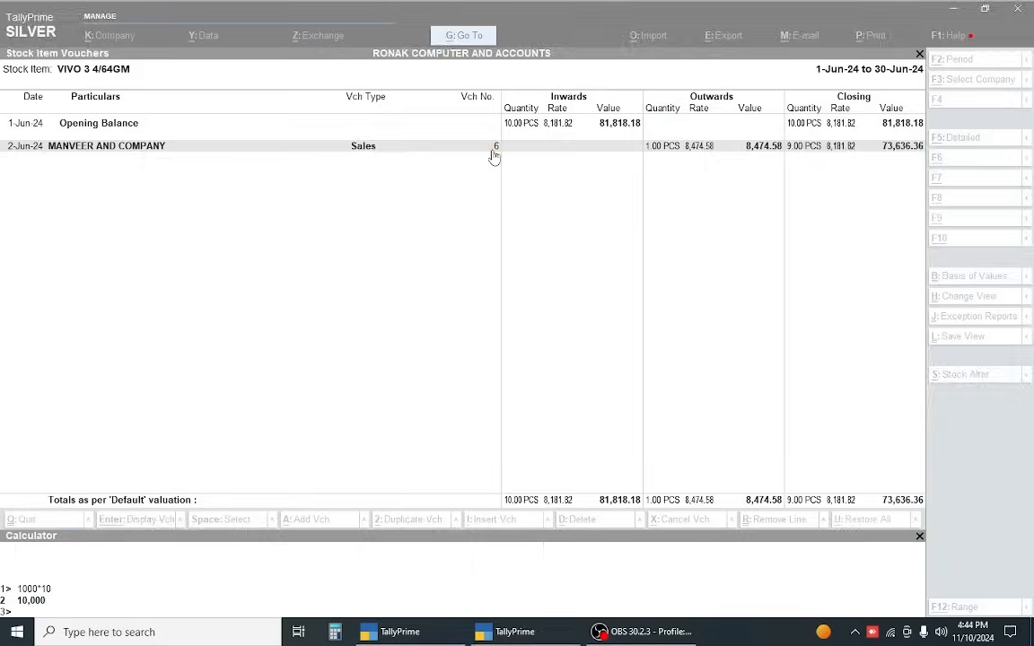
{"action": "key", "text": "Return"}
{"action": "key", "text": "Escape"}
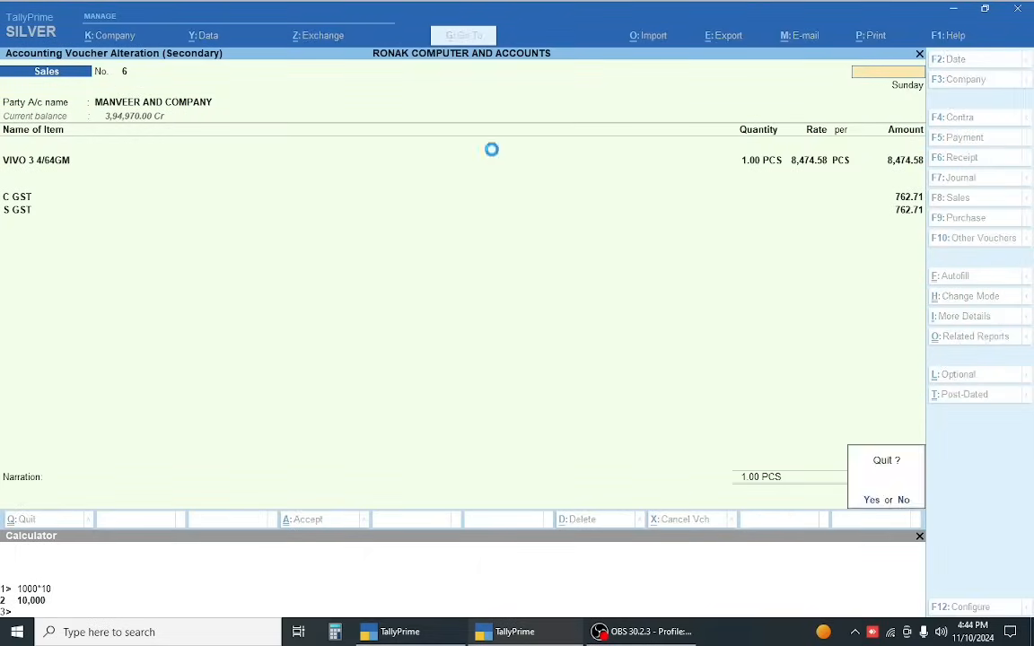
{"action": "key", "text": "y"}
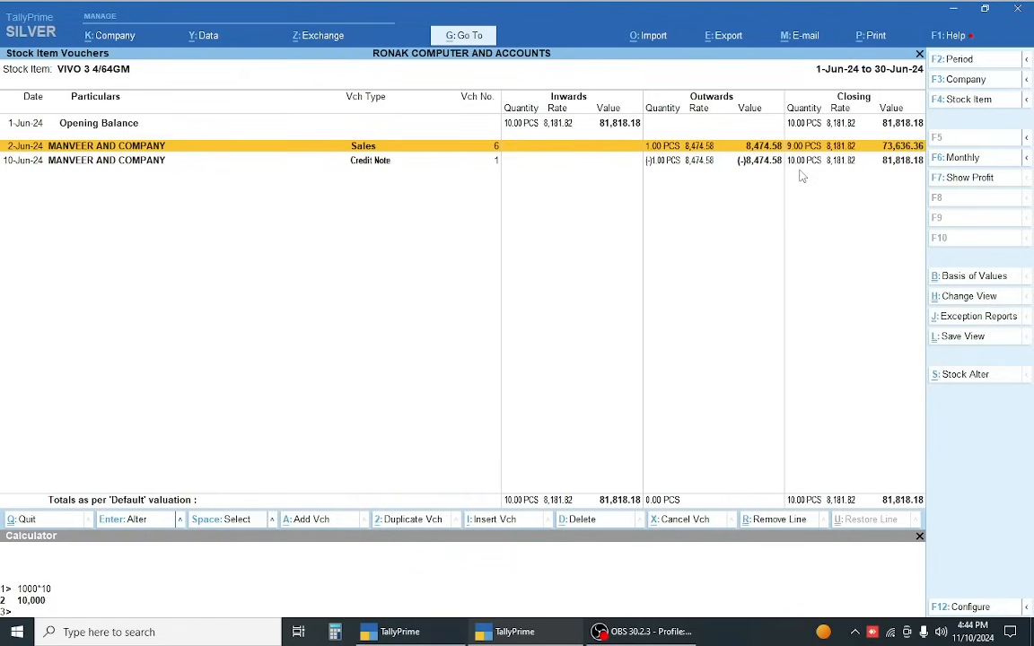
{"action": "key", "text": "Down"}
{"action": "key", "text": "Return"}
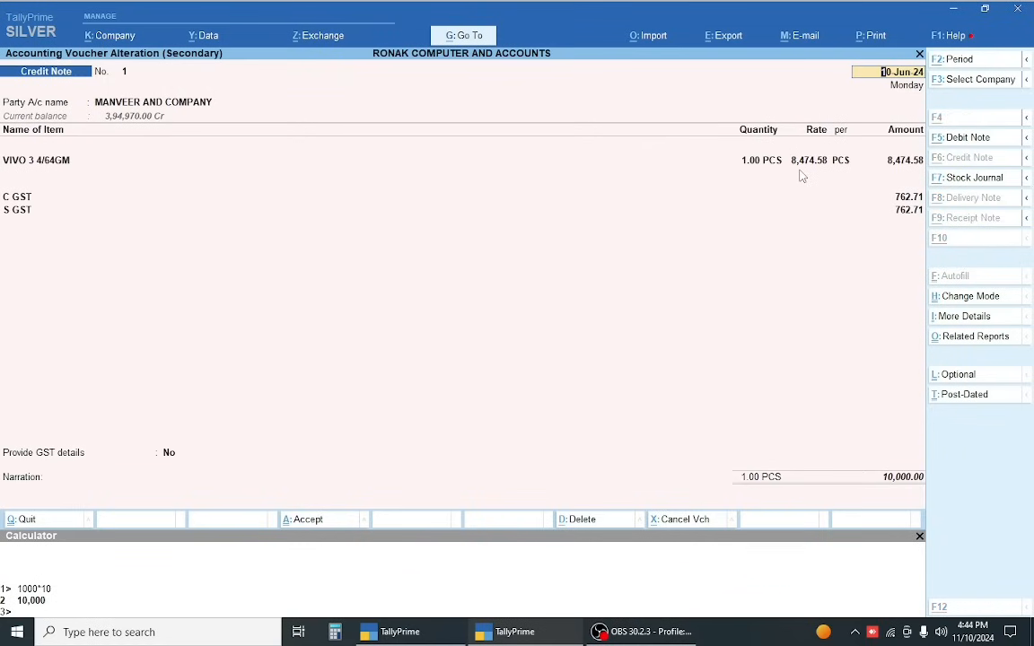
{"action": "key", "text": "alt+Tab"}
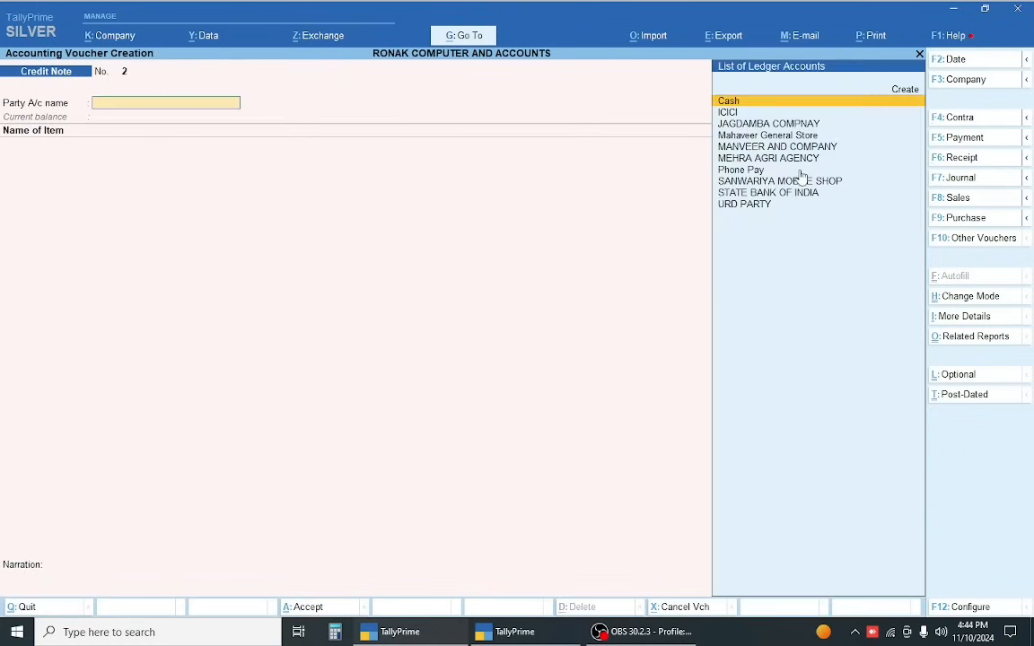
{"action": "key", "text": "alt+Tab"}
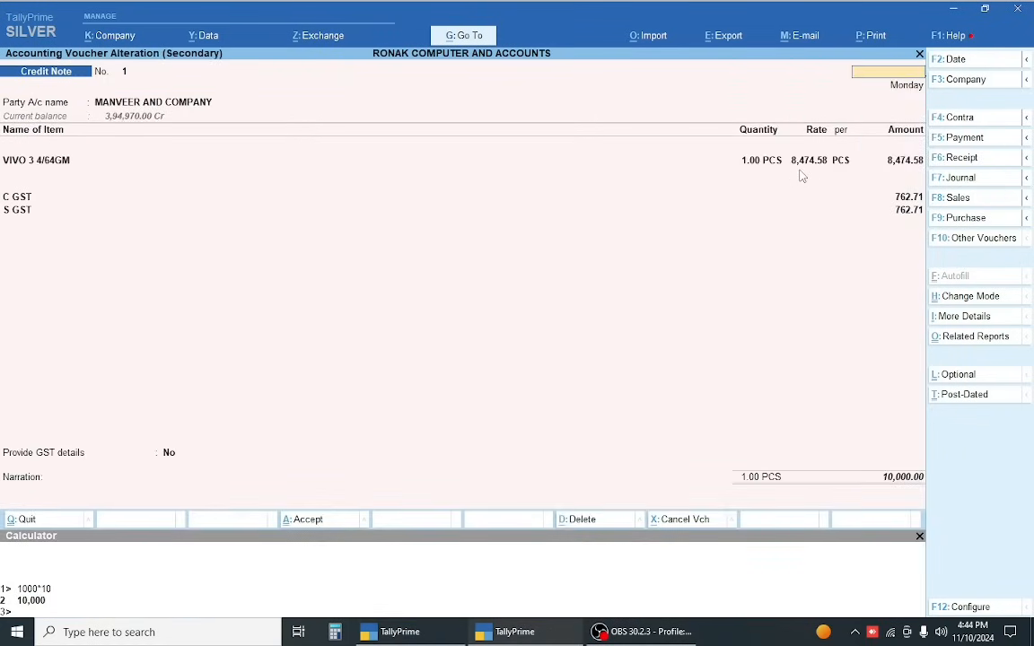
{"action": "key", "text": "Escape"}
{"action": "key", "text": "Up"}
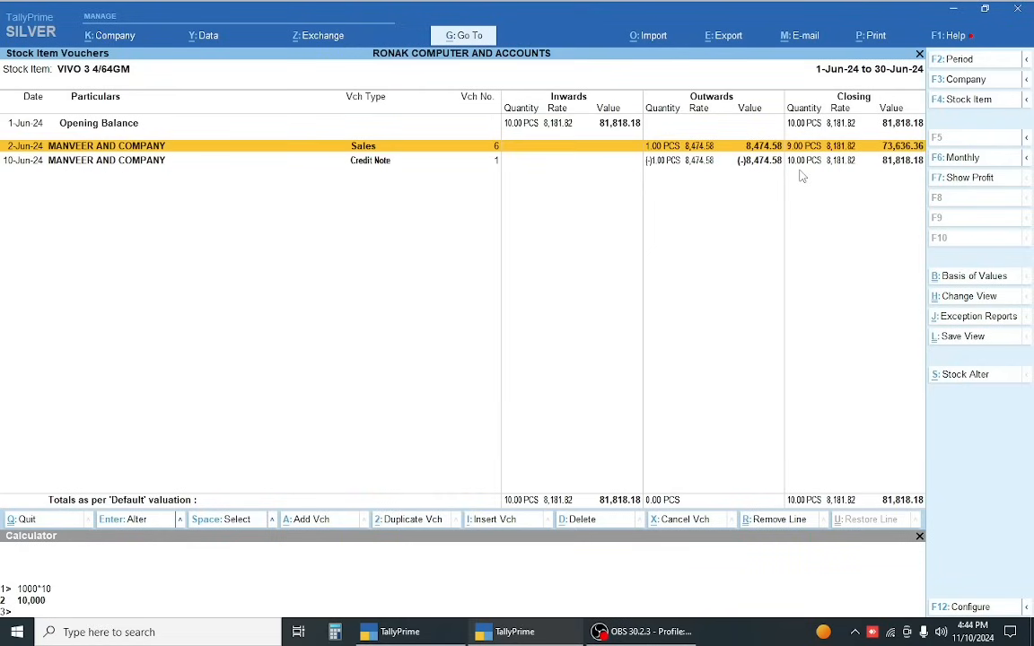
Reopen the 10-Jun-24 credit note and set the VIVO 3 4/64GM quantity to 0, keeping its invoice and party details
{"action": "key", "text": "Down"}
{"action": "key", "text": "Return"}
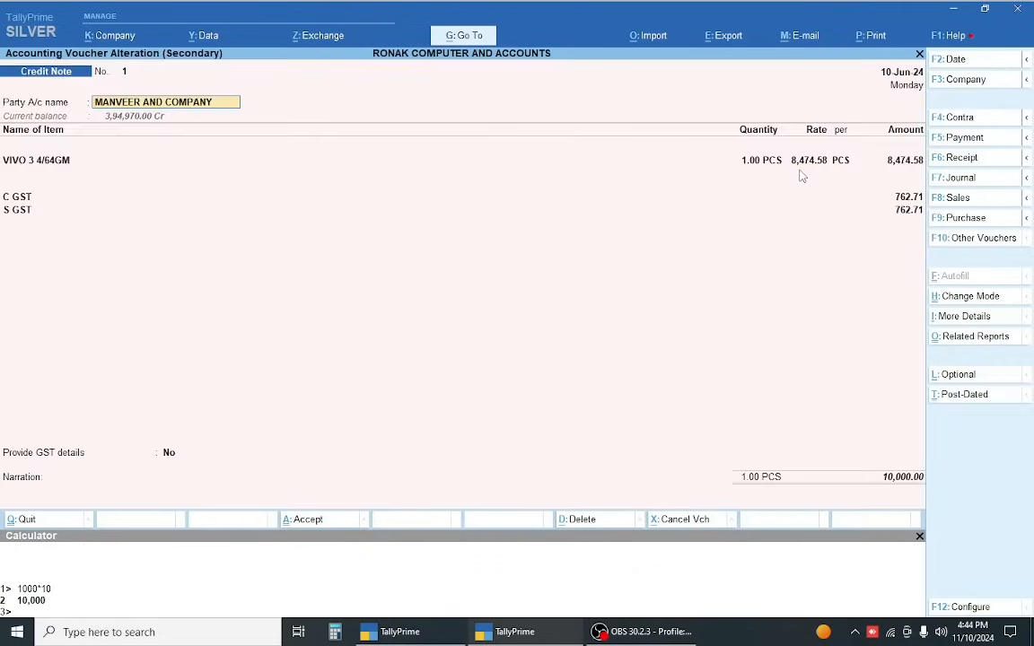
{"action": "key", "text": "Return"}
{"action": "key", "text": "Return"}
{"action": "key", "text": "Return"}
{"action": "key", "text": "Return"}
{"action": "key", "text": "Return"}
{"action": "key", "text": "Return"}
{"action": "key", "text": "Return"}
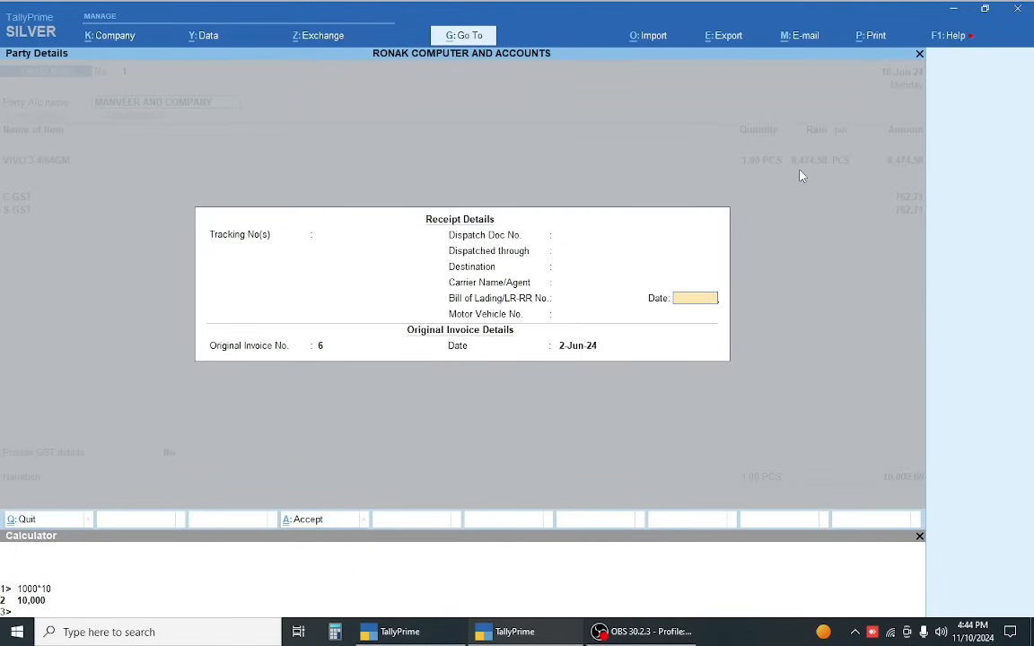
{"action": "key", "text": "Return"}
{"action": "key", "text": "Return"}
{"action": "key", "text": "Return"}
{"action": "key", "text": "Return"}
{"action": "key", "text": "Return"}
{"action": "key", "text": "Return"}
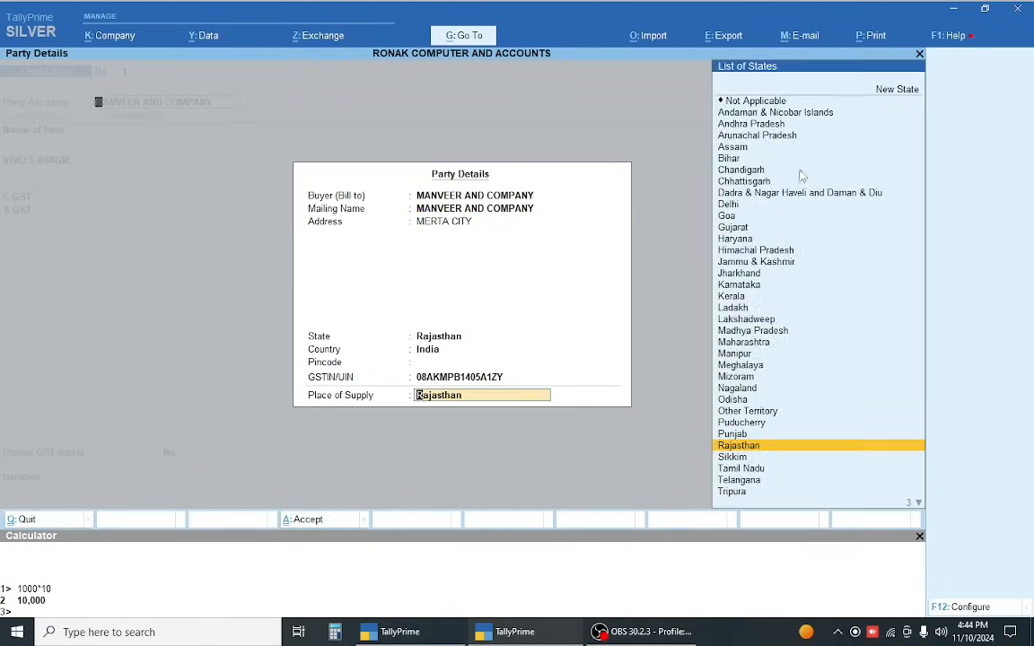
{"action": "type", "text": "0"}
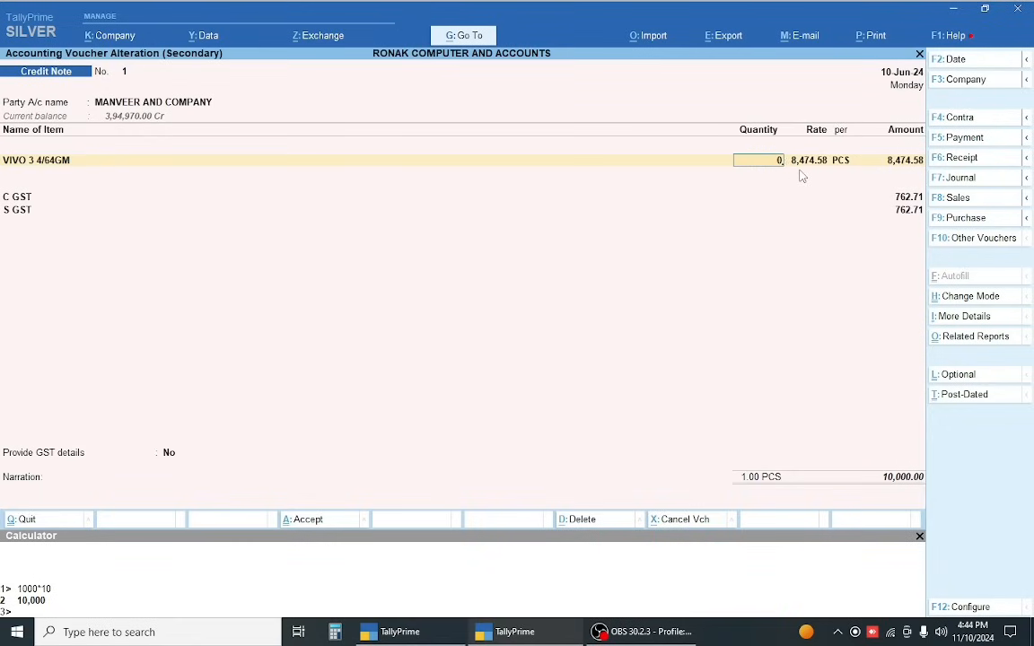
{"action": "key", "text": "Return"}
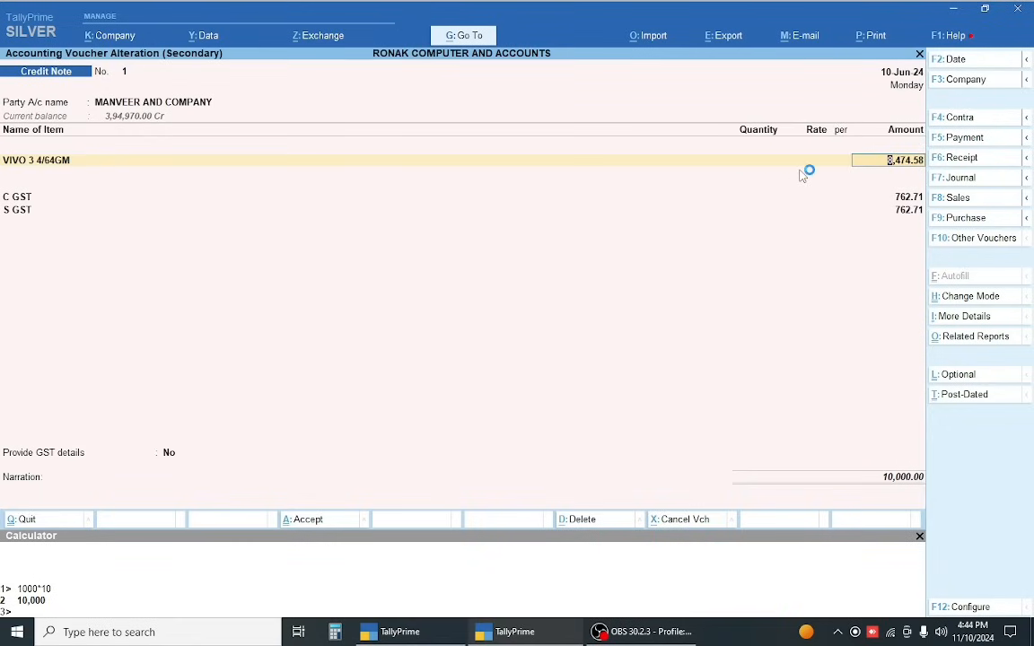
Provide the altered credit note's GST details as Sales Return with buyer's debit note No. 12, and save it
{"action": "key", "text": "Return"}
{"action": "key", "text": "Return"}
{"action": "key", "text": "Return"}
{"action": "key", "text": "Return"}
{"action": "key", "text": "Return"}
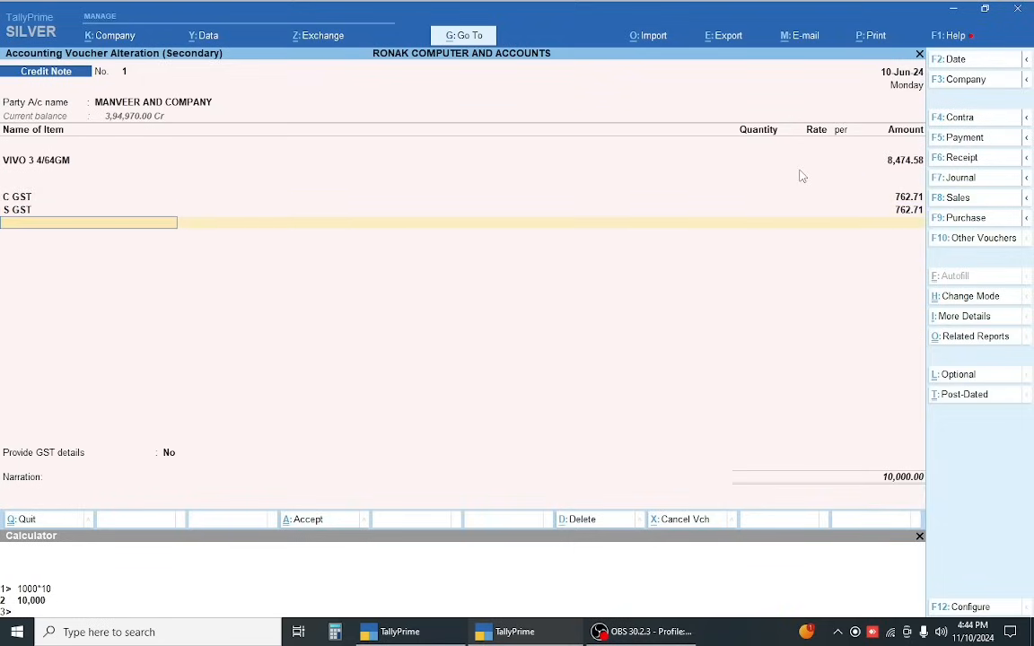
{"action": "key", "text": "Return"}
{"action": "key", "text": "Down"}
{"action": "key", "text": "Return"}
{"action": "key", "text": "Return"}
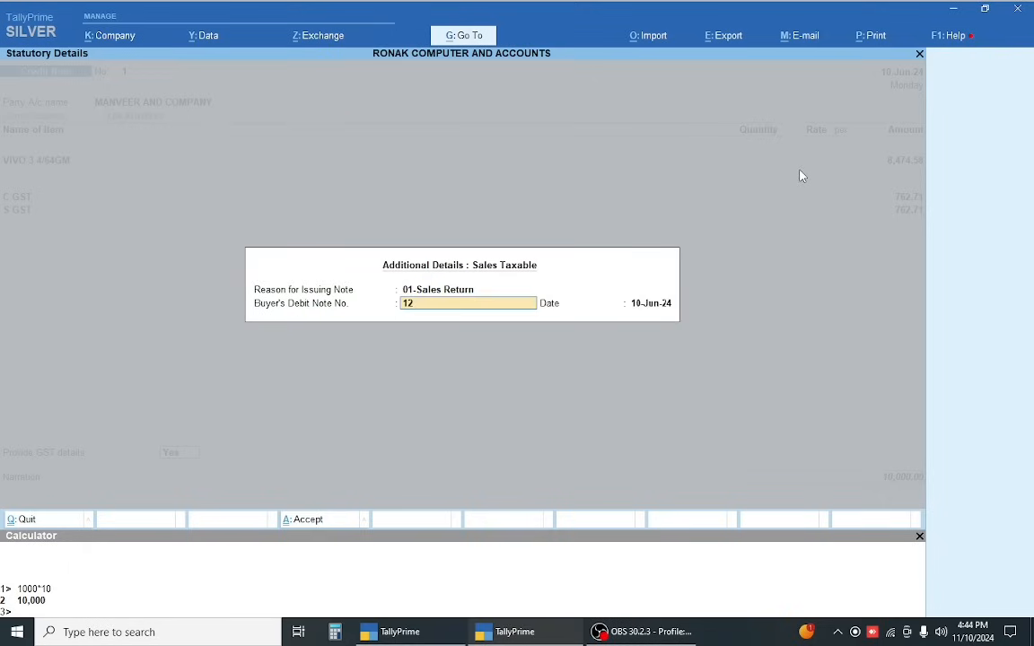
{"action": "type", "text": "12"}
{"action": "key", "text": "Return"}
{"action": "key", "text": "Return"}
{"action": "key", "text": "Return"}
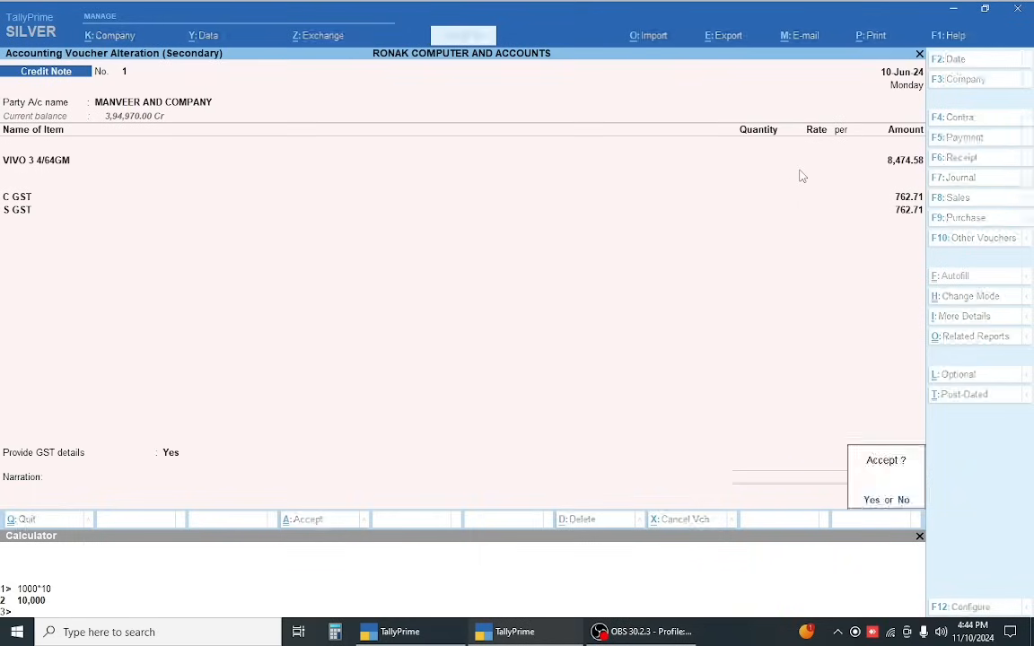
{"action": "key", "text": "Return"}
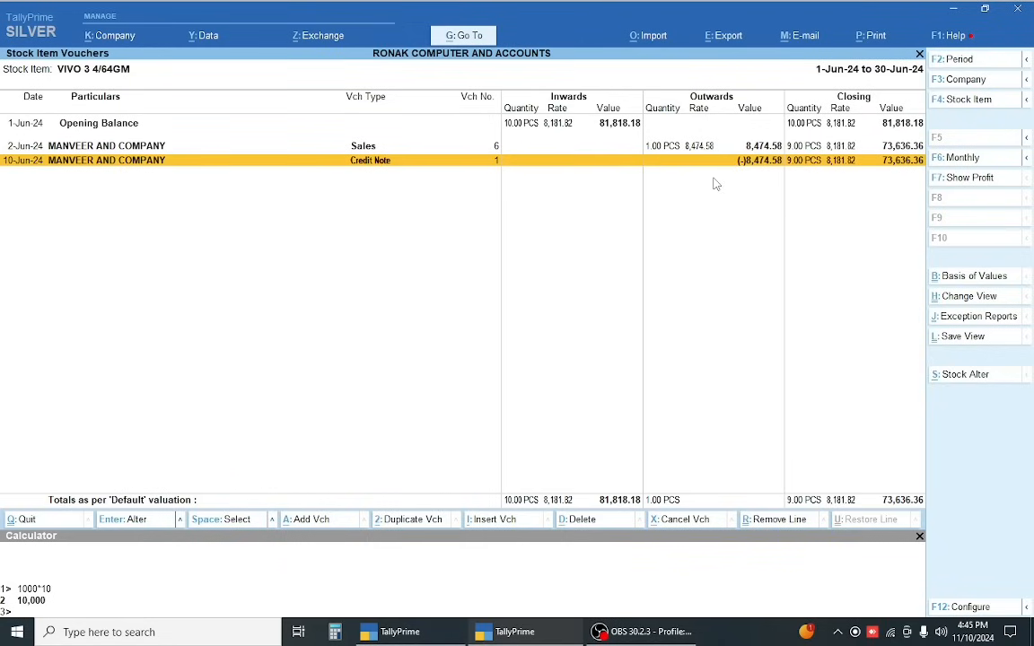
Reopen the credit note, set the VIVO 3 4/64GM amount to 1,000 without quantity, and save the voucher
{"action": "key", "text": "Return"}
{"action": "key", "text": "Return"}
{"action": "key", "text": "Return"}
{"action": "key", "text": "Return"}
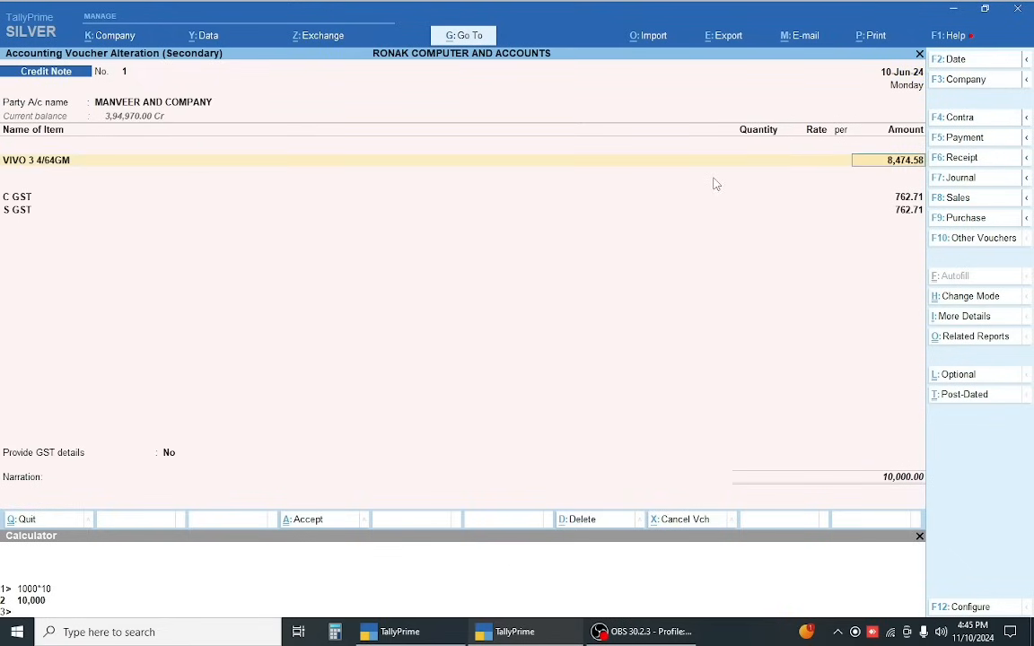
{"action": "type", "text": "1000"}
{"action": "key", "text": "Return"}
{"action": "key", "text": "Return"}
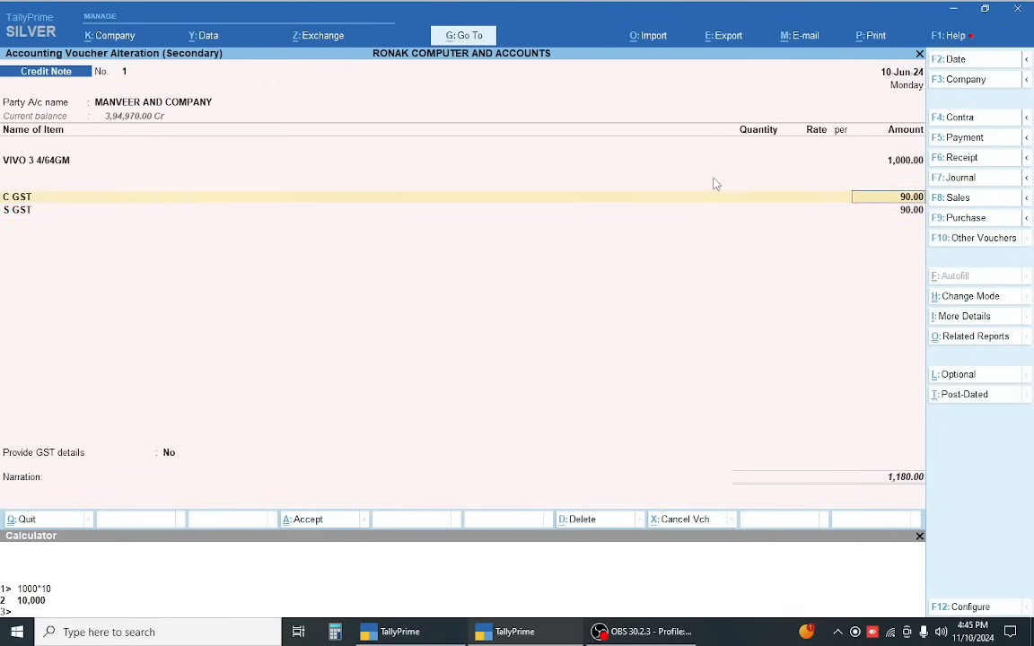
{"action": "key", "text": "Return"}
{"action": "key", "text": "Return"}
{"action": "key", "text": "Return"}
{"action": "key", "text": "Return"}
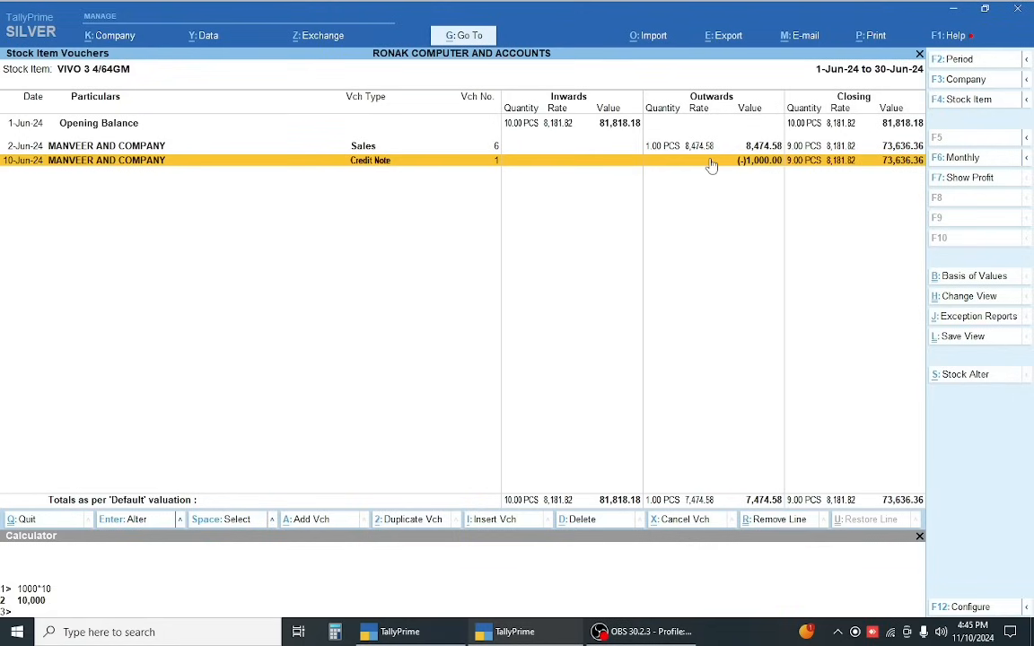
Leave the stock report and open the monthly ledger summary of MANVEER AND COMPANY
{"action": "key", "text": "Escape"}
{"action": "key", "text": "Escape"}
{"action": "key", "text": "Escape"}
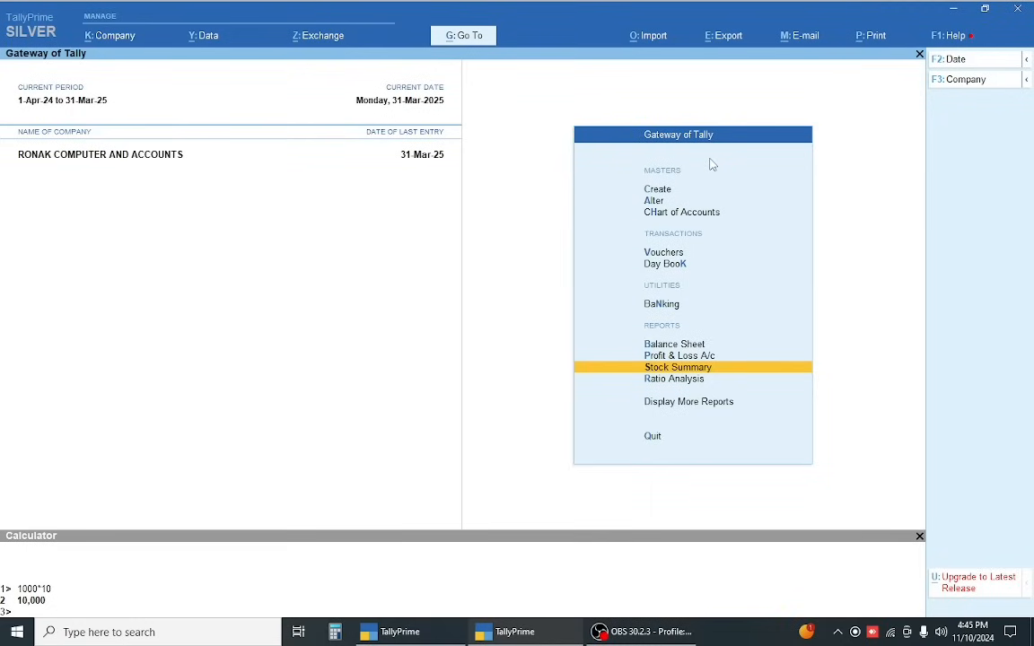
{"action": "type", "text": "dalMAHA"}
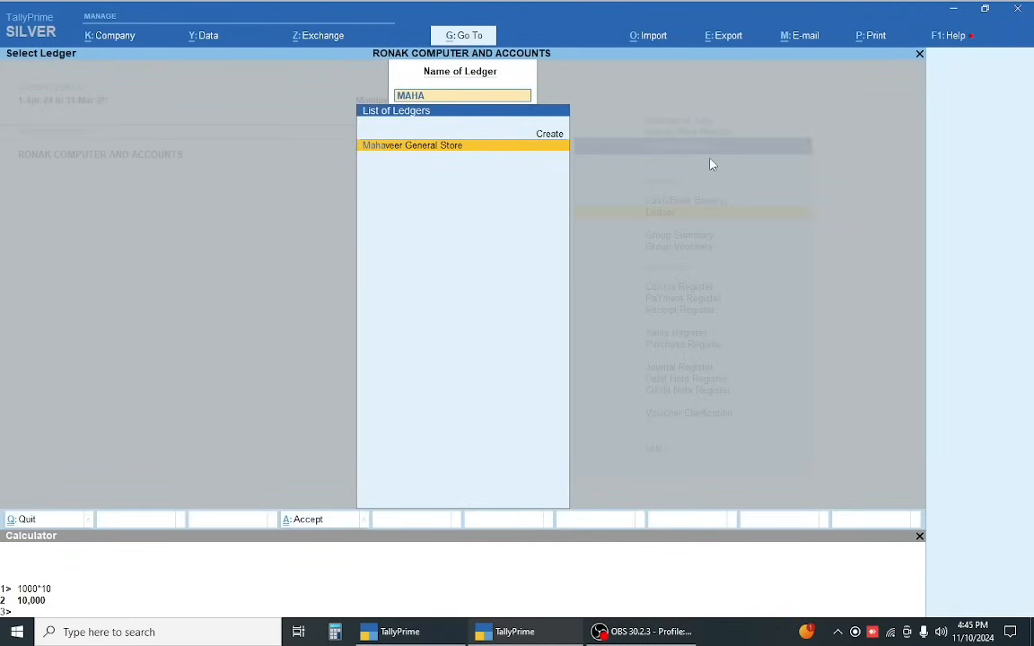
{"action": "key", "text": "BackSpace"}
{"action": "key", "text": "BackSpace"}
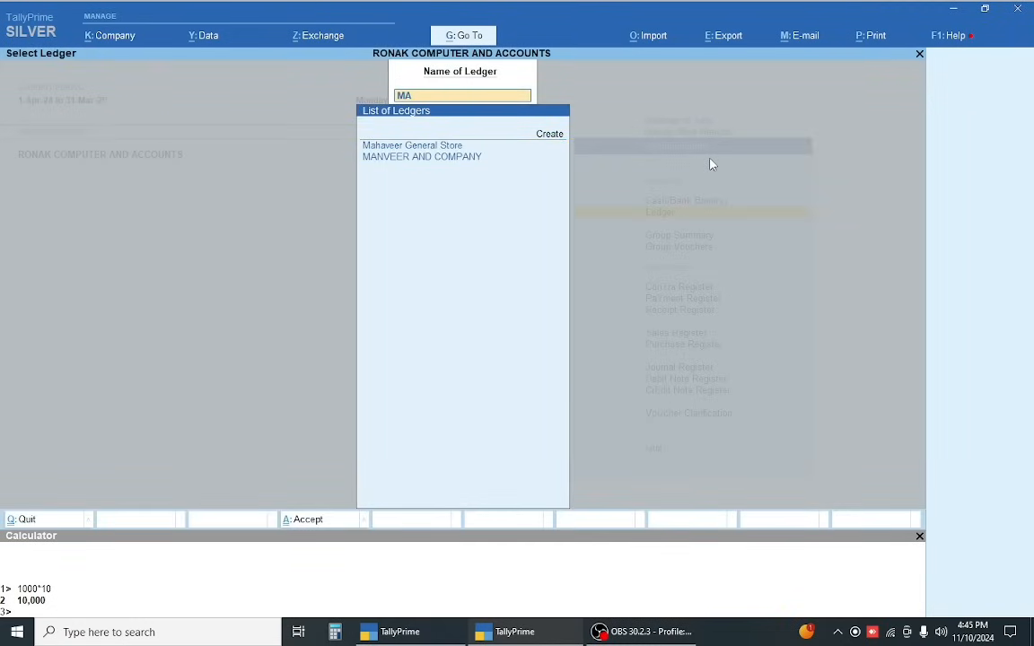
{"action": "key", "text": "Down"}
{"action": "key", "text": "Return"}
{"action": "key", "text": "F6"}
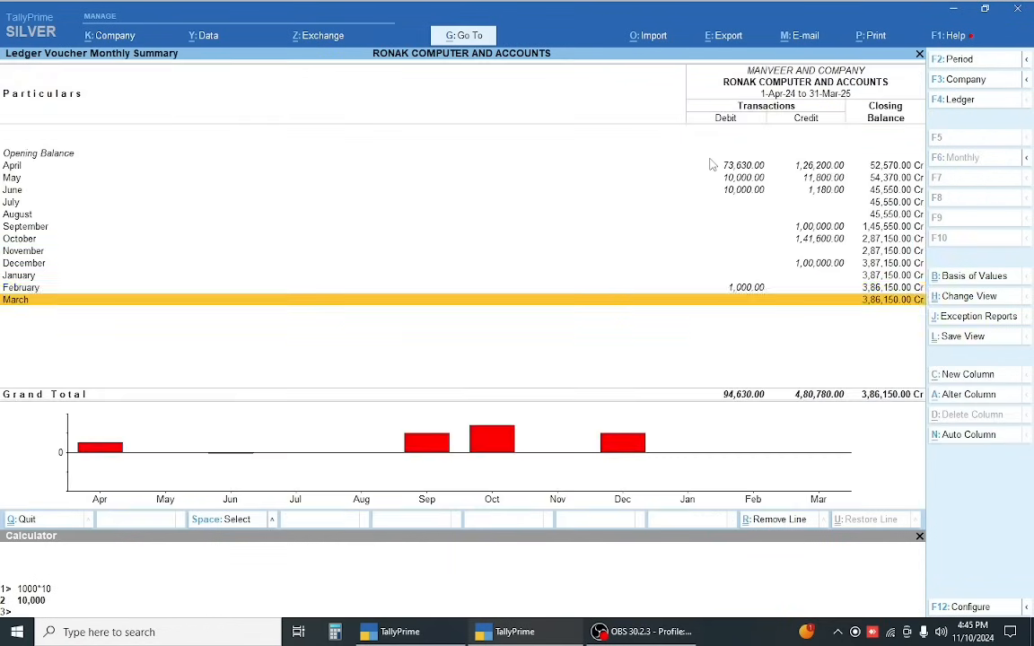
Open the June vouchers in the MANVEER AND COMPANY ledger and compare the sale with the credit note entry
{"action": "key", "text": "Up"}
{"action": "key", "text": "Up"}
{"action": "key", "text": "Up"}
{"action": "key", "text": "Up"}
{"action": "key", "text": "Up"}
{"action": "key", "text": "Up"}
{"action": "key", "text": "Up"}
{"action": "key", "text": "Up"}
{"action": "key", "text": "Up"}
{"action": "key", "text": "Up"}
{"action": "key", "text": "Up"}
{"action": "key", "text": "Down"}
{"action": "key", "text": "Down"}
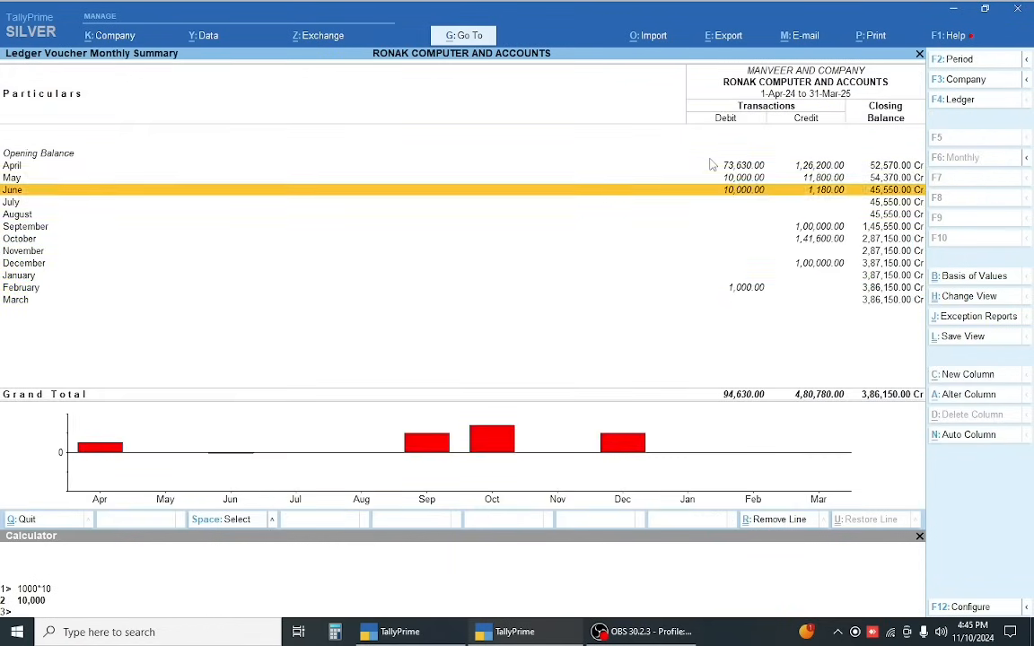
{"action": "key", "text": "Return"}
{"action": "key", "text": "Down"}
{"action": "key", "text": "Up"}
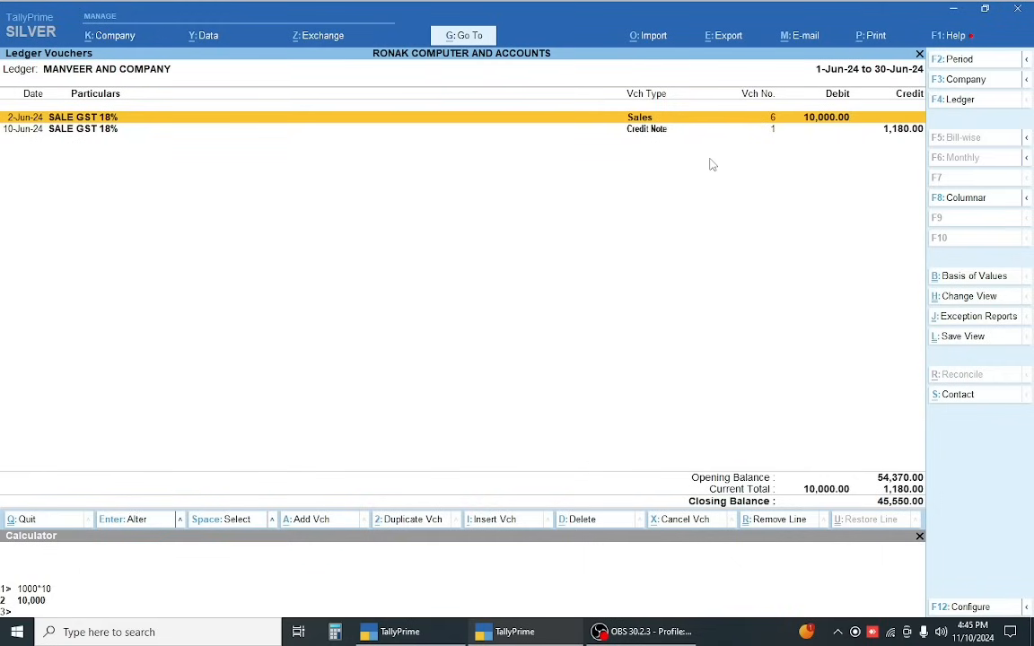
{"action": "key", "text": "Down"}
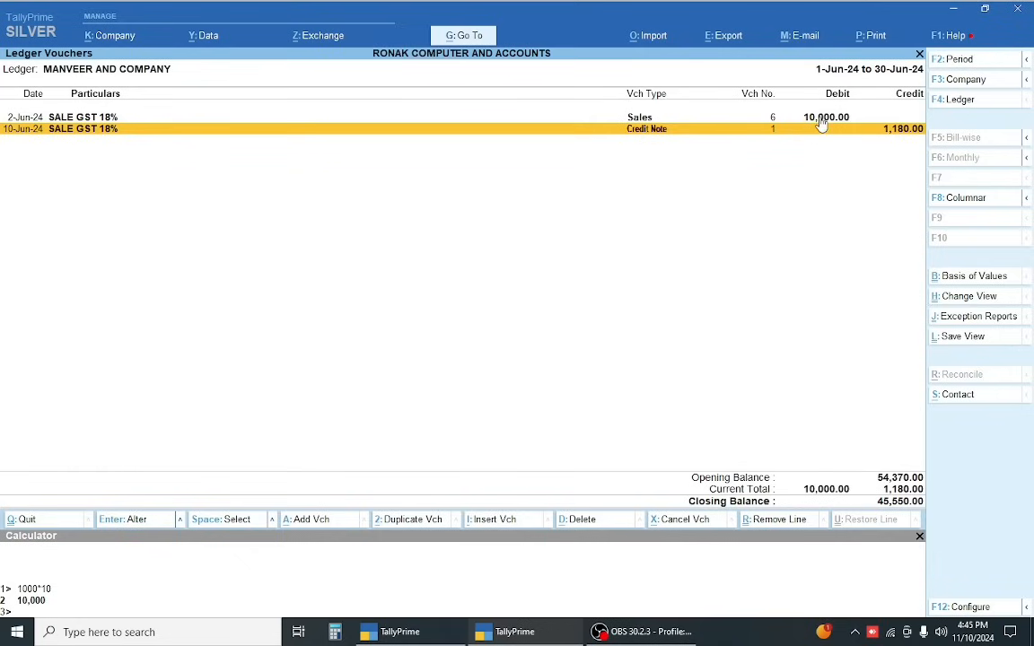
{"action": "left_click", "coordinate": [738, 117]}
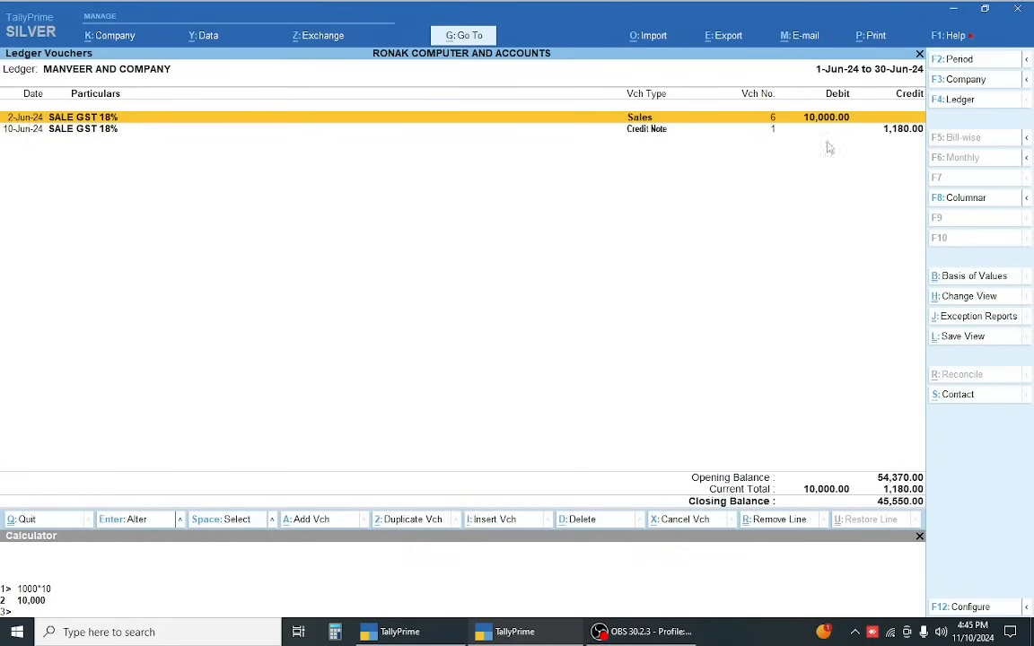
{"action": "left_click", "coordinate": [903, 133]}
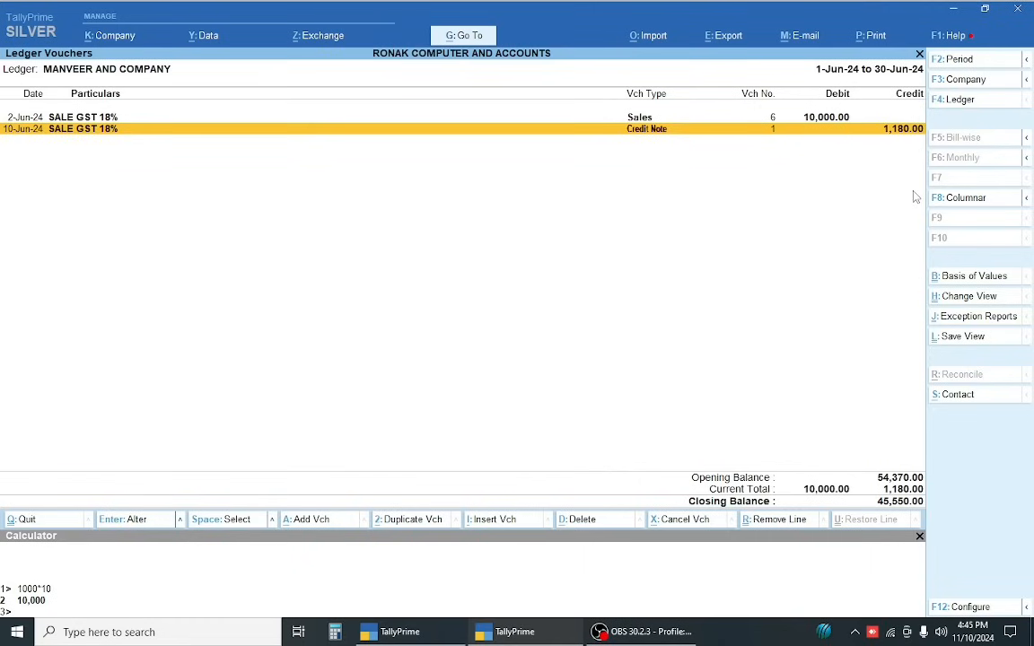
Return to the monthly summary and open the May vouchers of MANVEER AND COMPANY
{"action": "key", "text": "Escape"}
{"action": "key", "text": "Up"}
{"action": "key", "text": "Return"}
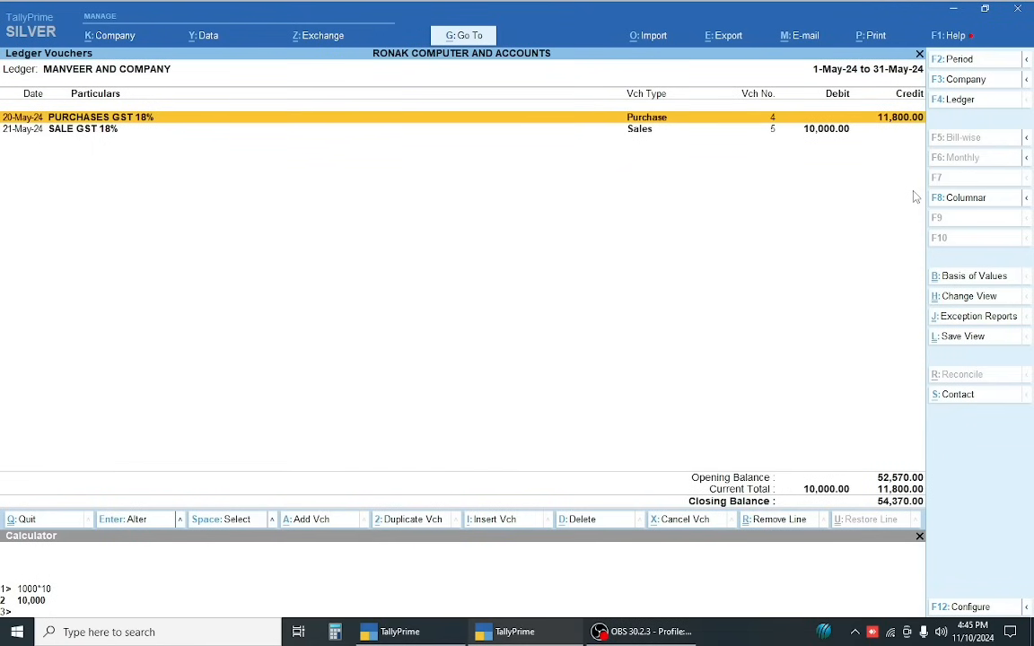
Open the April vouchers of MANVEER AND COMPANY, compare the purchase with the debit note, and leave the ledger
{"action": "key", "text": "Escape"}
{"action": "key", "text": "Up"}
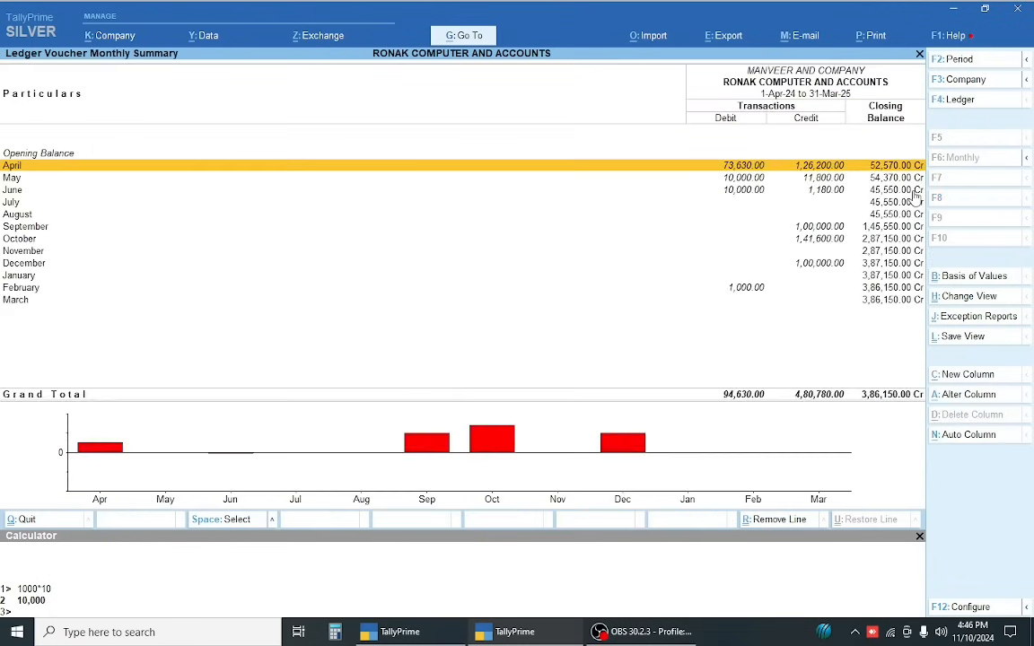
{"action": "key", "text": "Return"}
{"action": "key", "text": "Down"}
{"action": "key", "text": "Down"}
{"action": "key", "text": "Down"}
{"action": "key", "text": "Down"}
{"action": "key", "text": "Down"}
{"action": "key", "text": "Down"}
{"action": "key", "text": "Down"}
{"action": "key", "text": "Down"}
{"action": "key", "text": "Down"}
{"action": "key", "text": "Down"}
{"action": "key", "text": "Down"}
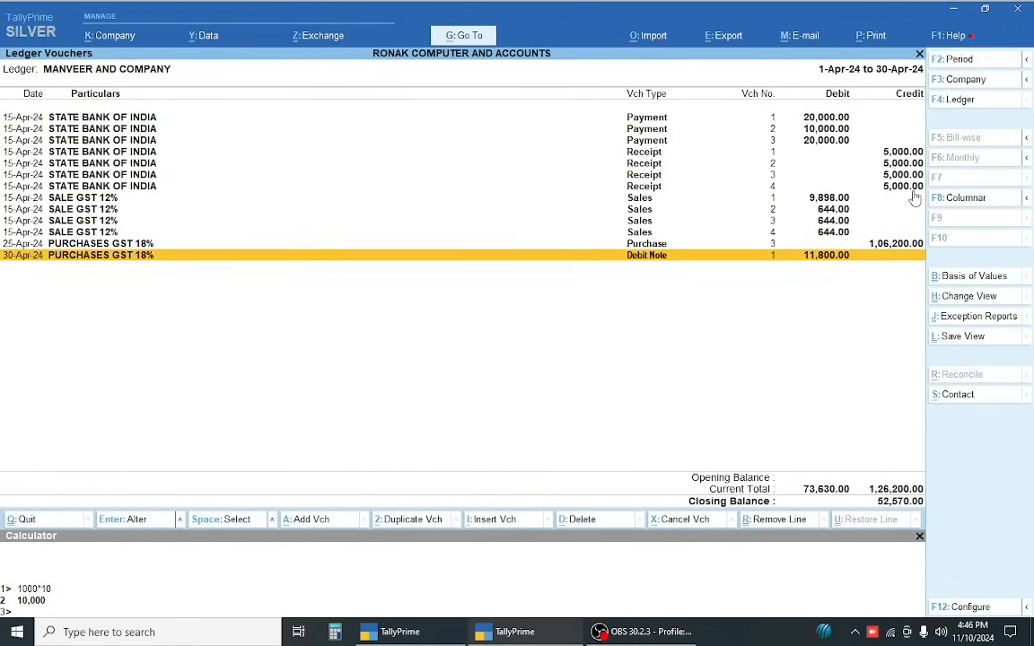
{"action": "key", "text": "Up"}
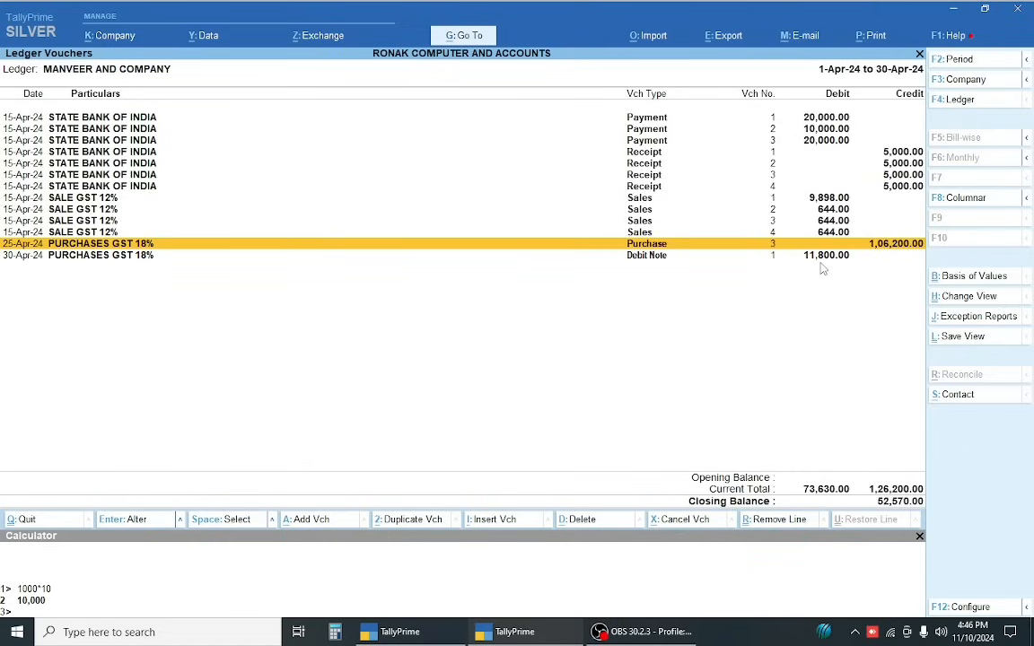
{"action": "key", "text": "Escape"}
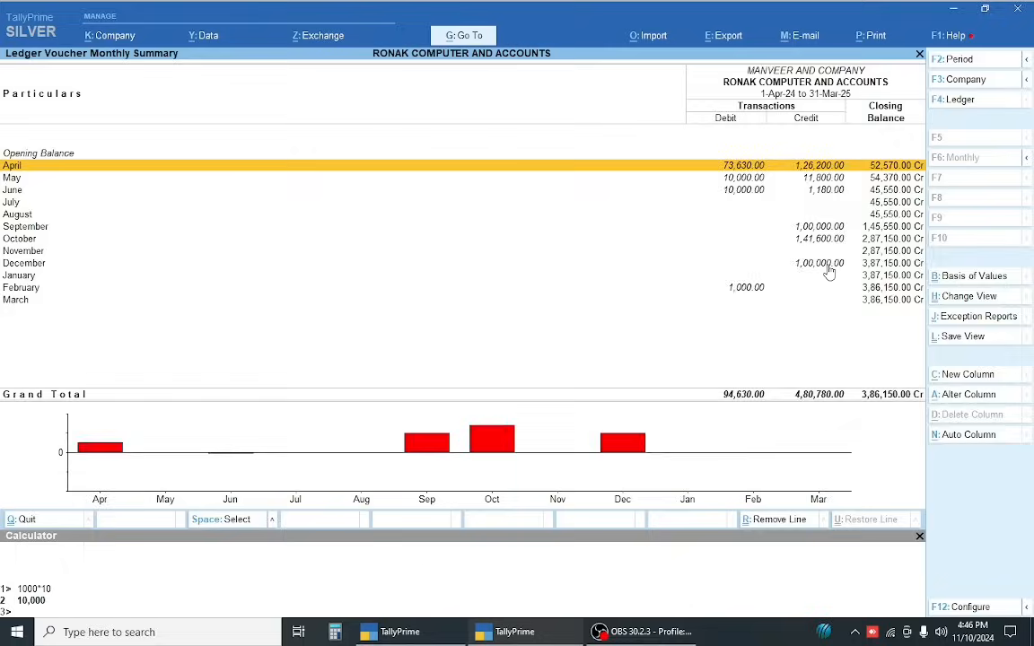
{"action": "key", "text": "Escape"}
{"action": "key", "text": "Escape"}
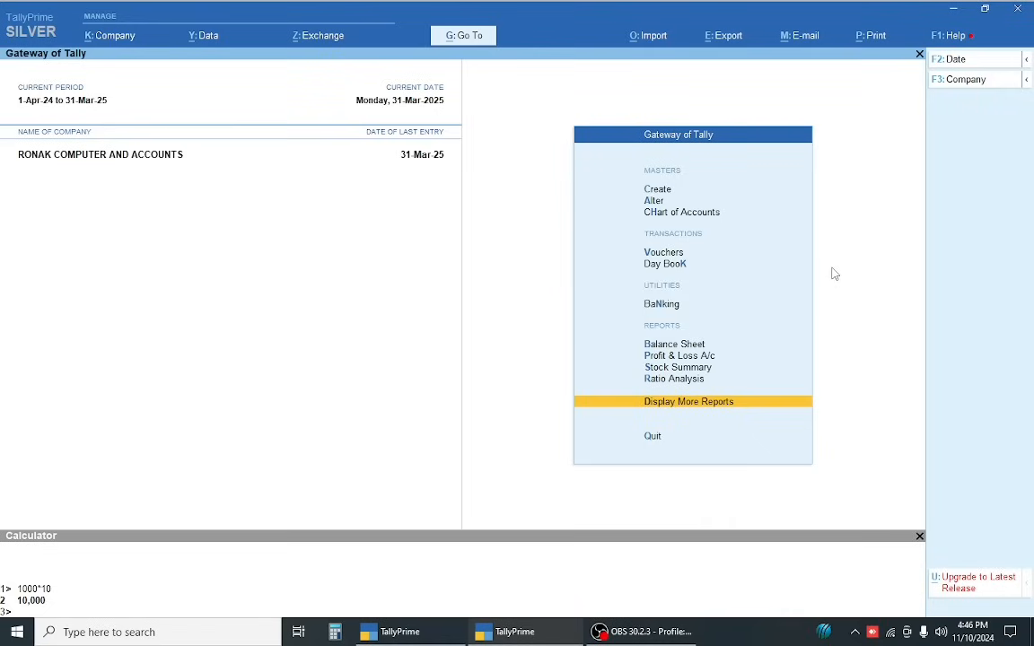
Open the Statistics report and delete the April debit note of MANVEER AND COMPANY from its voucher register
{"action": "key", "text": "Return"}
{"action": "key", "text": "s"}
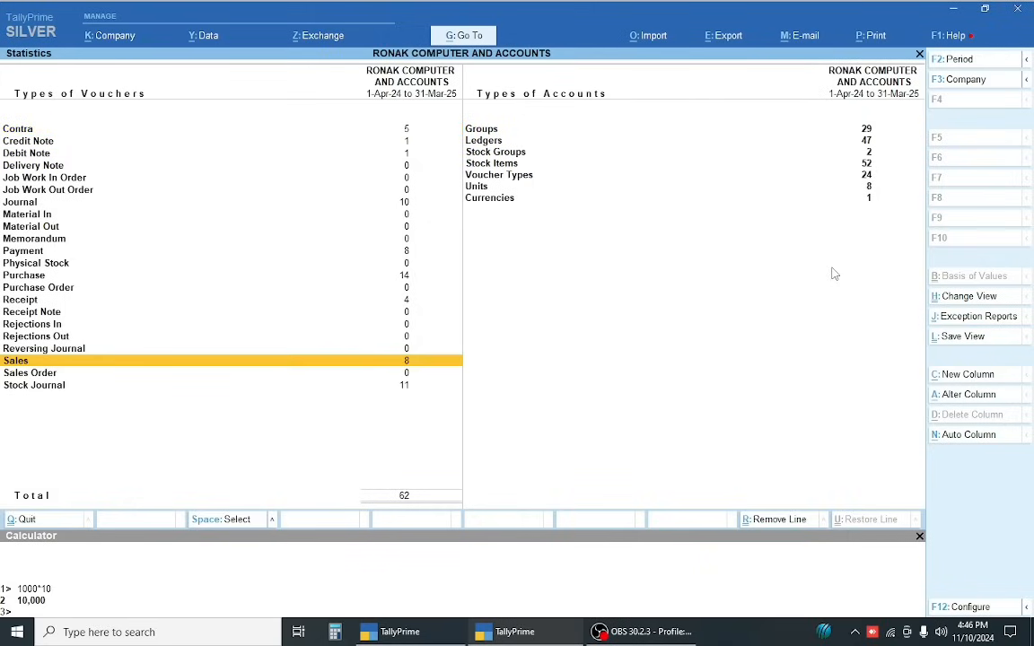
{"action": "key", "text": "Up"}
{"action": "key", "text": "Up"}
{"action": "key", "text": "Up"}
{"action": "key", "text": "Up"}
{"action": "key", "text": "Up"}
{"action": "key", "text": "Up"}
{"action": "key", "text": "Up"}
{"action": "key", "text": "Up"}
{"action": "key", "text": "Up"}
{"action": "key", "text": "Up"}
{"action": "key", "text": "Up"}
{"action": "key", "text": "Up"}
{"action": "key", "text": "Up"}
{"action": "key", "text": "Up"}
{"action": "key", "text": "Up"}
{"action": "key", "text": "Up"}
{"action": "key", "text": "Up"}
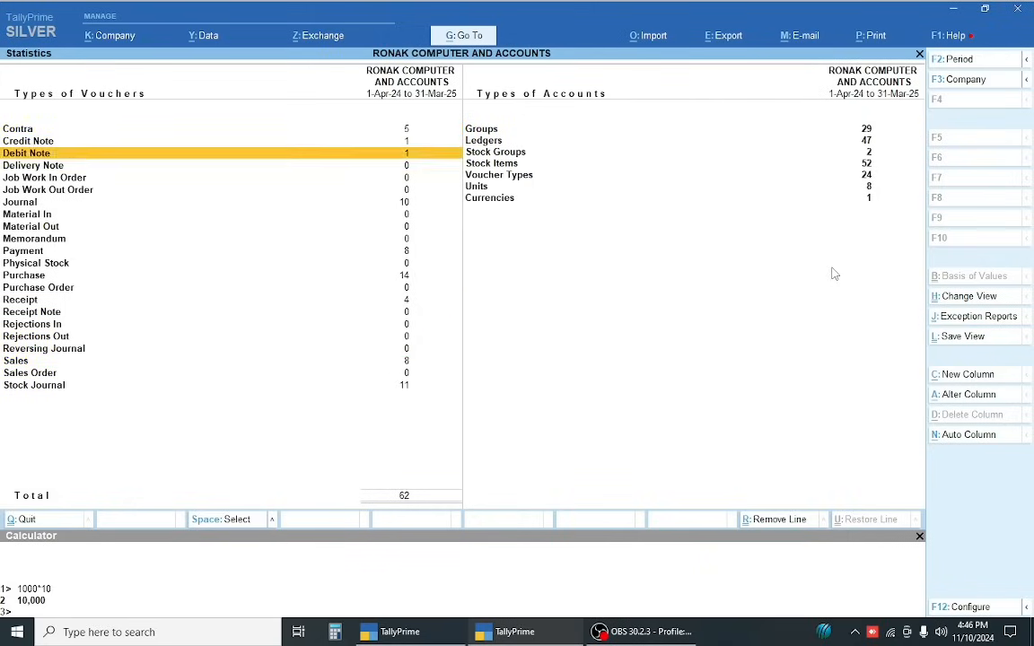
{"action": "key", "text": "Return"}
{"action": "key", "text": "Up"}
{"action": "key", "text": "Up"}
{"action": "key", "text": "Up"}
{"action": "key", "text": "Up"}
{"action": "key", "text": "Up"}
{"action": "key", "text": "Up"}
{"action": "key", "text": "Up"}
{"action": "key", "text": "Up"}
{"action": "key", "text": "Up"}
{"action": "key", "text": "Up"}
{"action": "key", "text": "Return"}
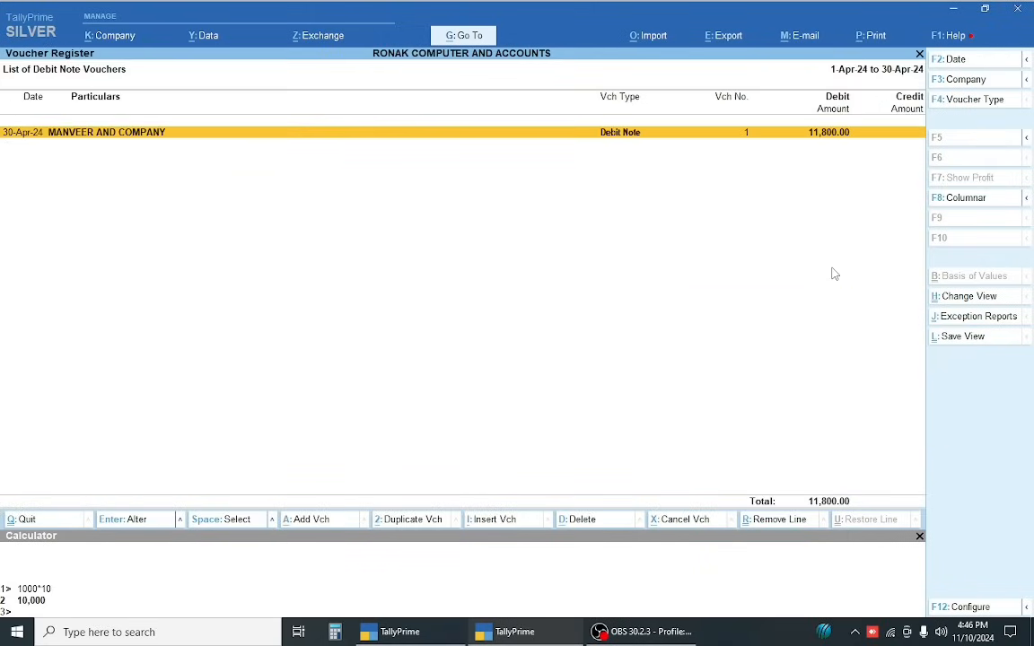
{"action": "key", "text": "alt+d"}
{"action": "key", "text": "Return"}
{"action": "key", "text": "Escape"}
{"action": "key", "text": "Escape"}
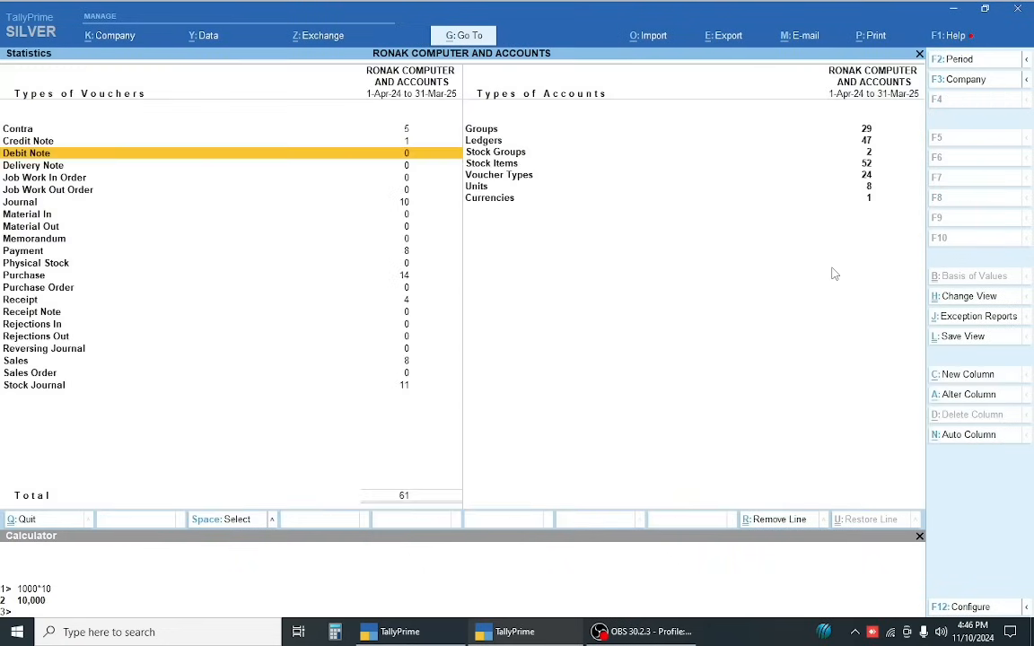
Delete the June voucher from the Credit Note register and return to the Gateway of Tally
{"action": "key", "text": "Up"}
{"action": "key", "text": "Return"}
{"action": "key", "text": "Up"}
{"action": "key", "text": "Up"}
{"action": "key", "text": "Up"}
{"action": "key", "text": "Up"}
{"action": "key", "text": "Up"}
{"action": "key", "text": "Up"}
{"action": "key", "text": "Up"}
{"action": "key", "text": "Up"}
{"action": "key", "text": "Up"}
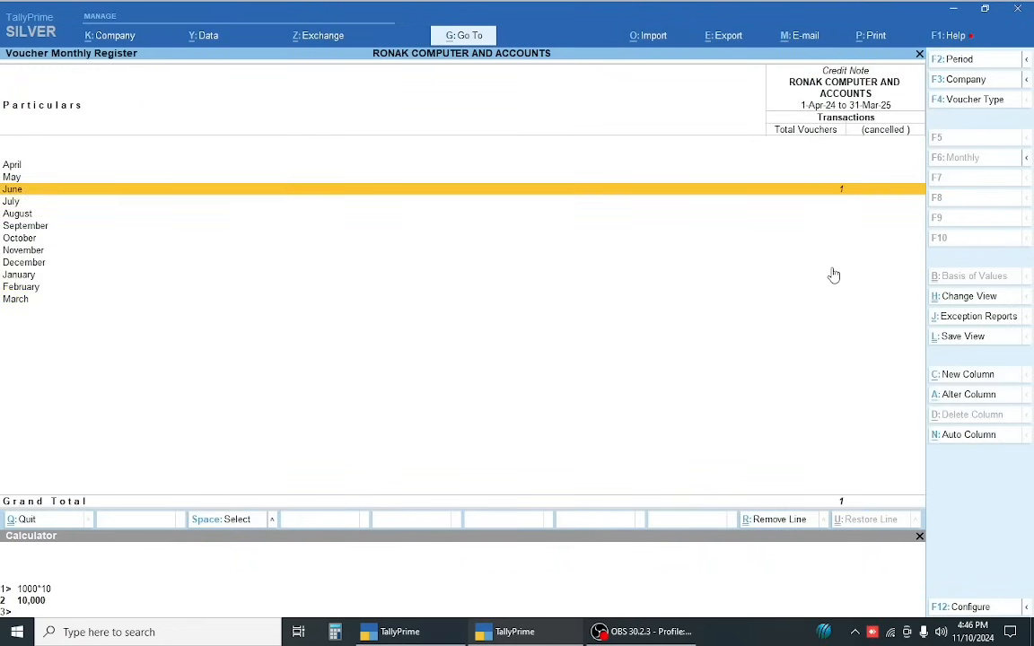
{"action": "key", "text": "Return"}
{"action": "key", "text": "alt+d"}
{"action": "key", "text": "Return"}
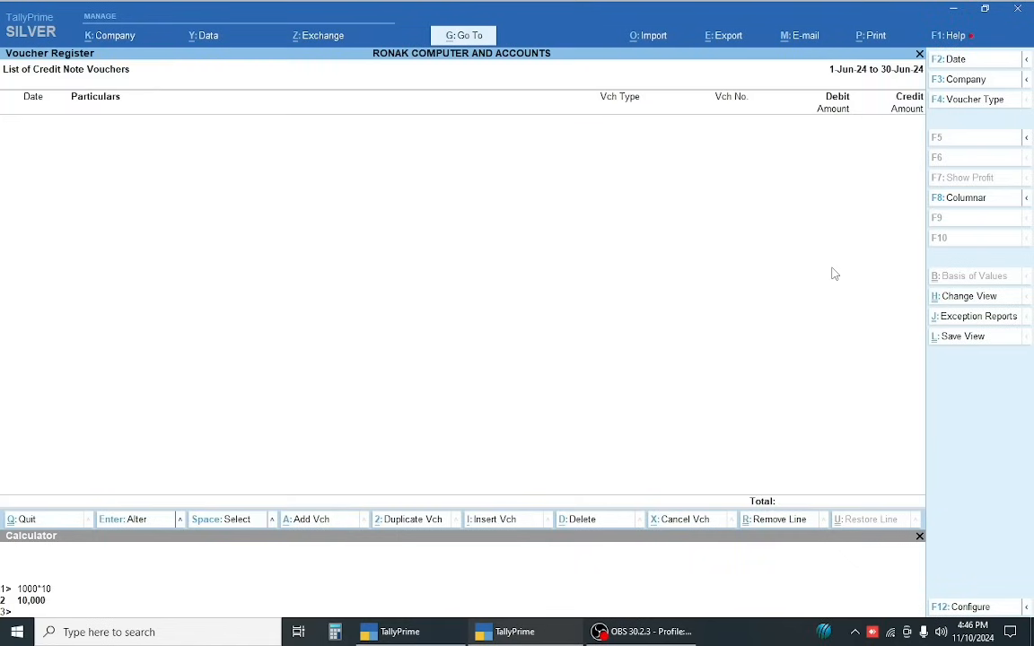
{"action": "key", "text": "Escape"}
{"action": "key", "text": "Escape"}
{"action": "key", "text": "Escape"}
{"action": "key", "text": "Escape"}
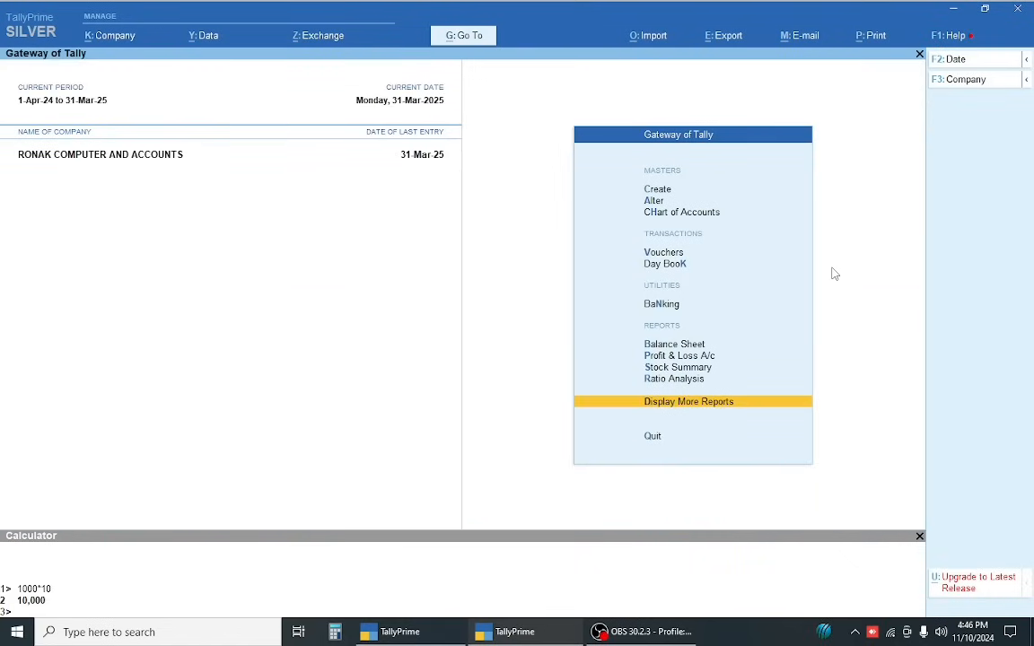
Open the Stock Summary and drill down through VIVO MOBILE to the April vouchers of VIVO 3 4/64GM
{"action": "key", "text": "ctrl+F8"}
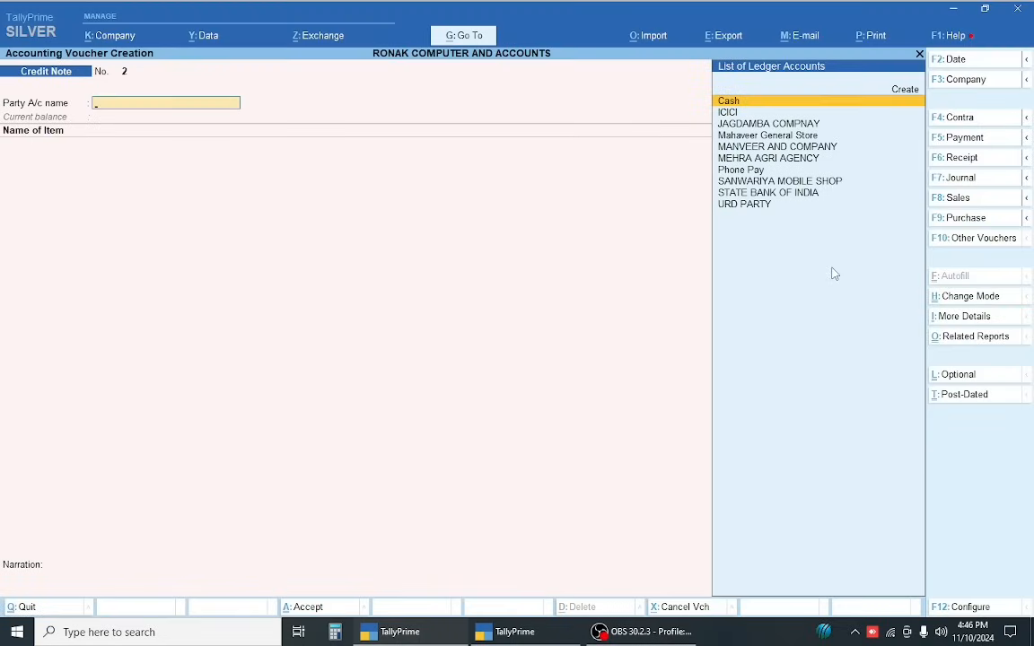
{"action": "key", "text": "Escape"}
{"action": "key", "text": "s"}
{"action": "key", "text": "Down"}
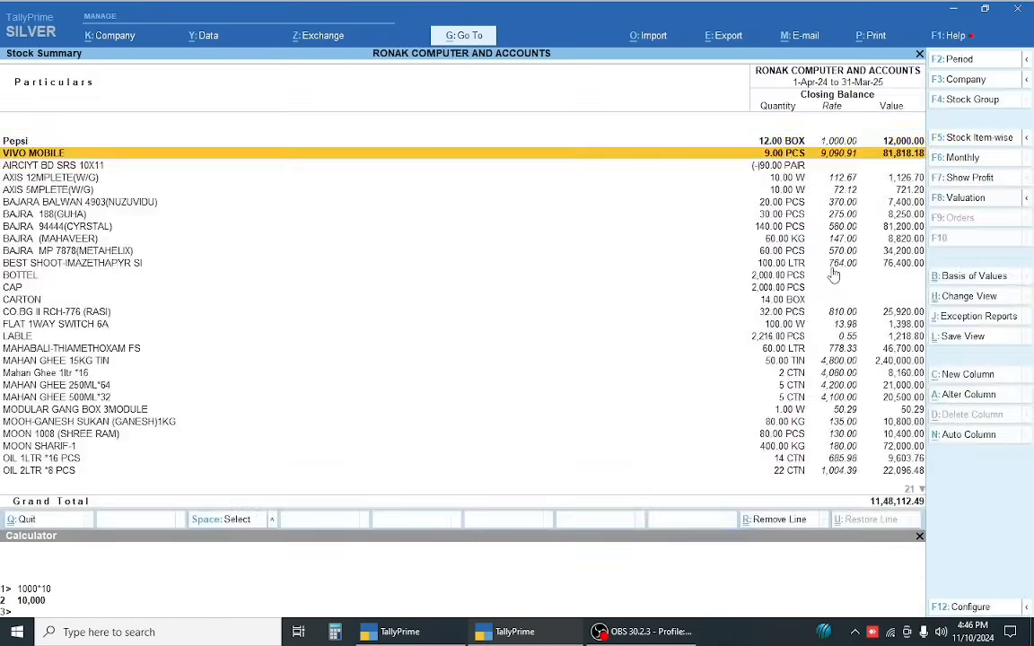
{"action": "key", "text": "Return"}
{"action": "key", "text": "Return"}
{"action": "key", "text": "Up"}
{"action": "key", "text": "Up"}
{"action": "key", "text": "Up"}
{"action": "key", "text": "Up"}
{"action": "key", "text": "Up"}
{"action": "key", "text": "Up"}
{"action": "key", "text": "Up"}
{"action": "key", "text": "Up"}
{"action": "key", "text": "Up"}
{"action": "key", "text": "Up"}
{"action": "key", "text": "Up"}
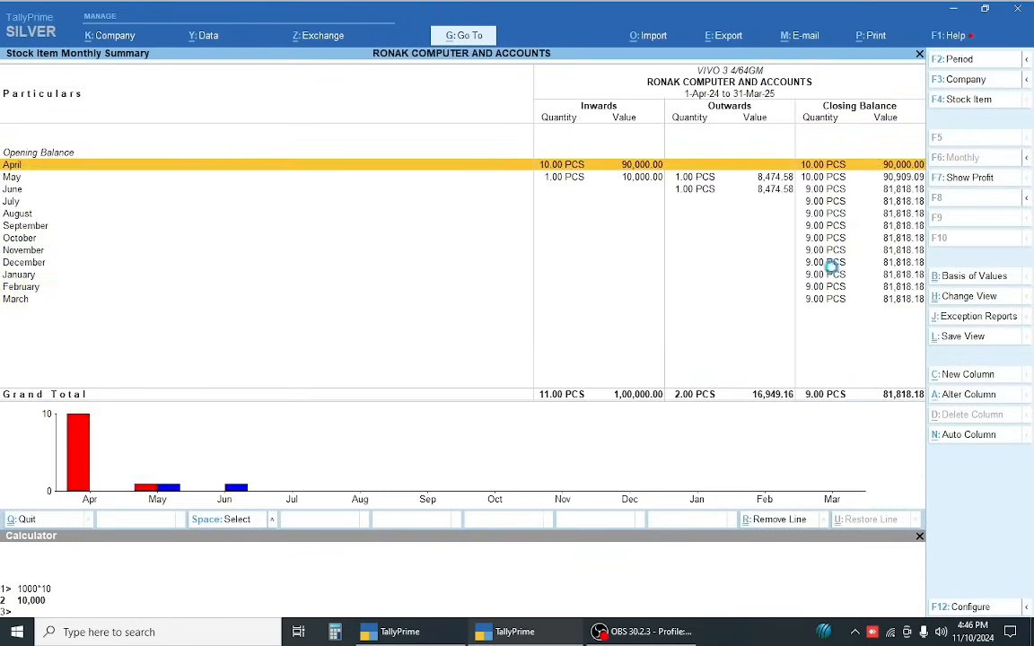
{"action": "key", "text": "Return"}
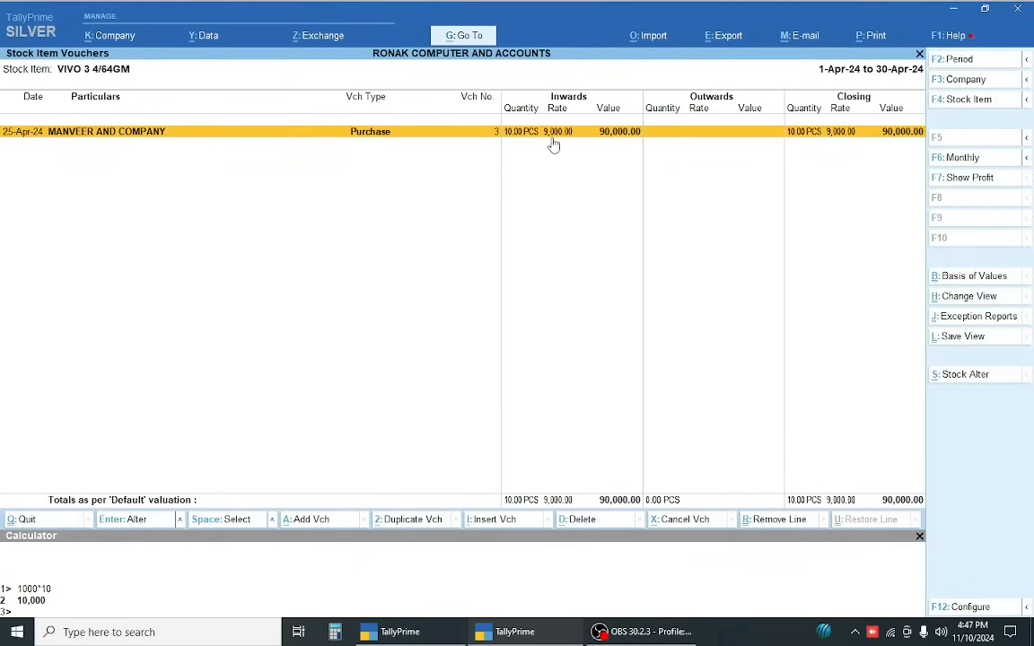
Switch to the voucher entry window and start a purchase voucher dated 30-Apr-24
{"action": "key", "text": "alt+Tab"}
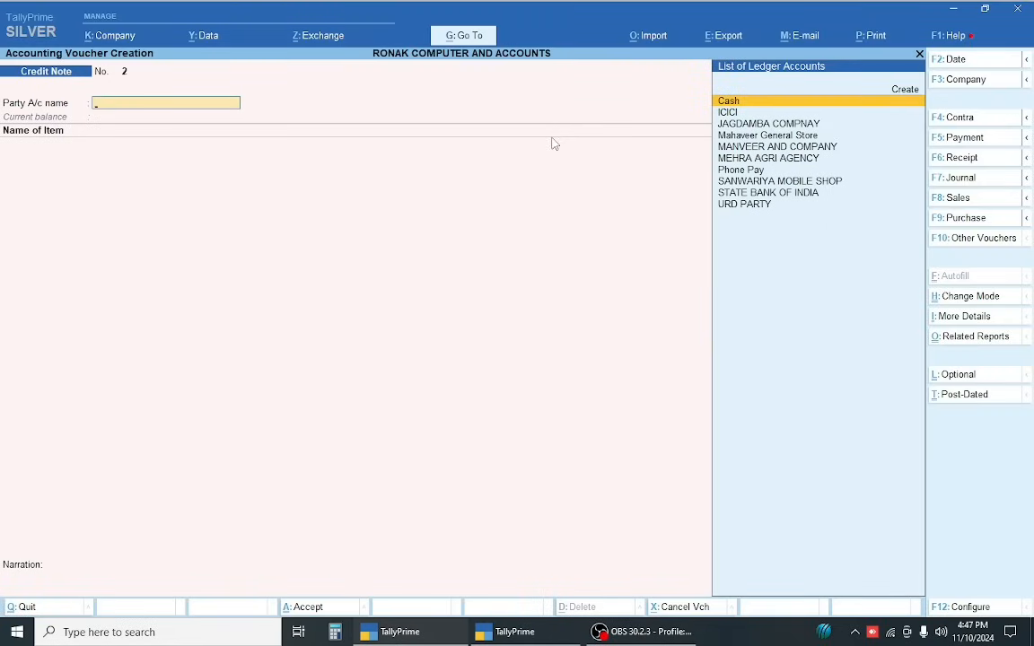
{"action": "key", "text": "F9"}
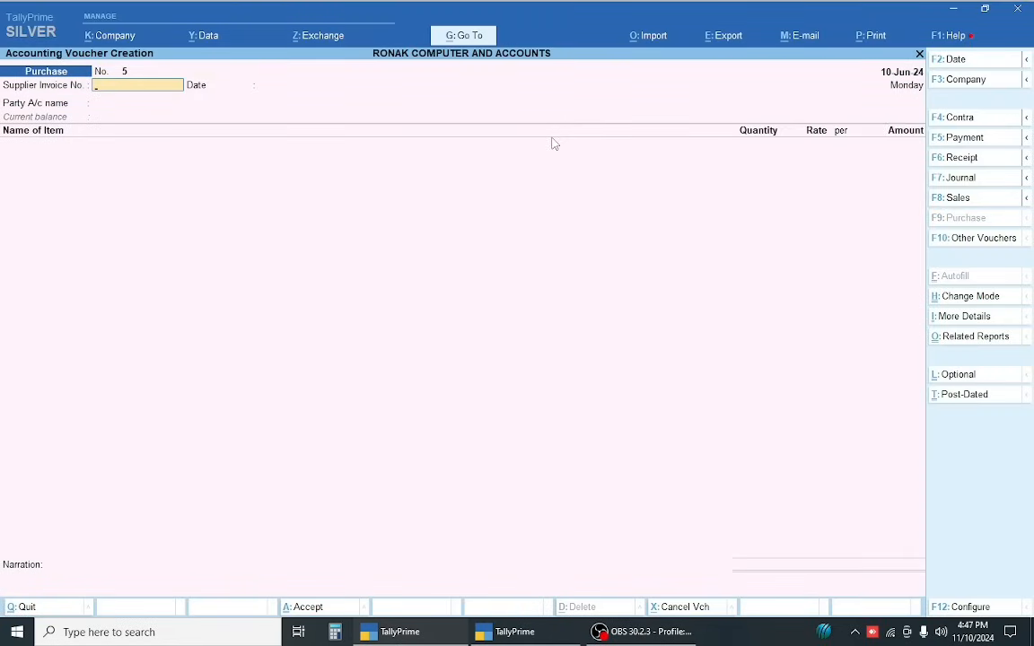
{"action": "key", "text": "alt+Tab"}
{"action": "key", "text": "alt+Tab"}
{"action": "key", "text": "F2"}
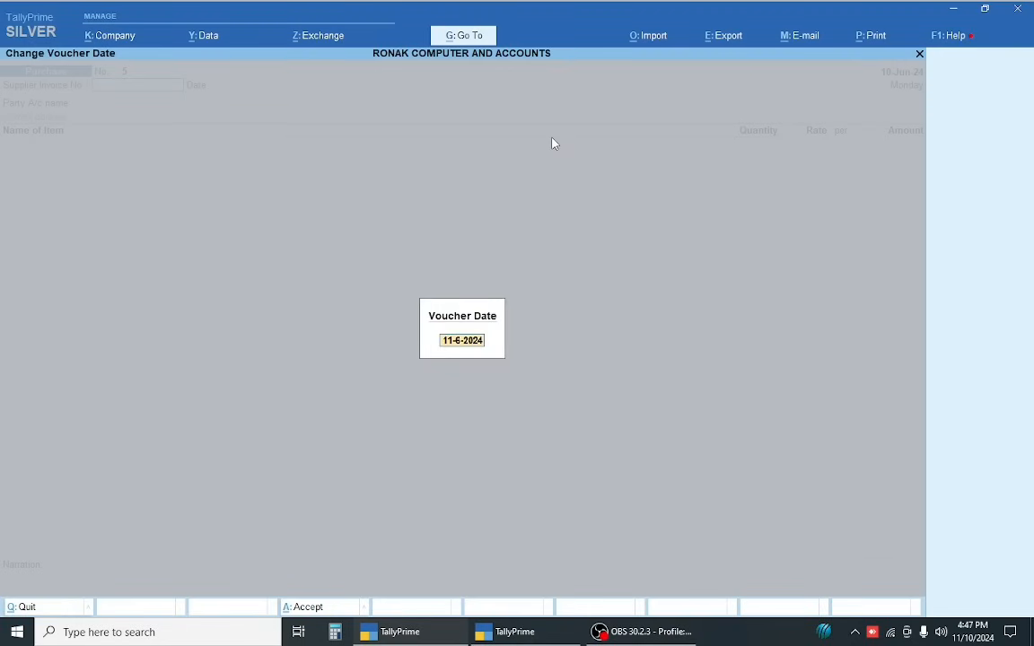
{"action": "type", "text": "30-4"}
{"action": "key", "text": "Return"}
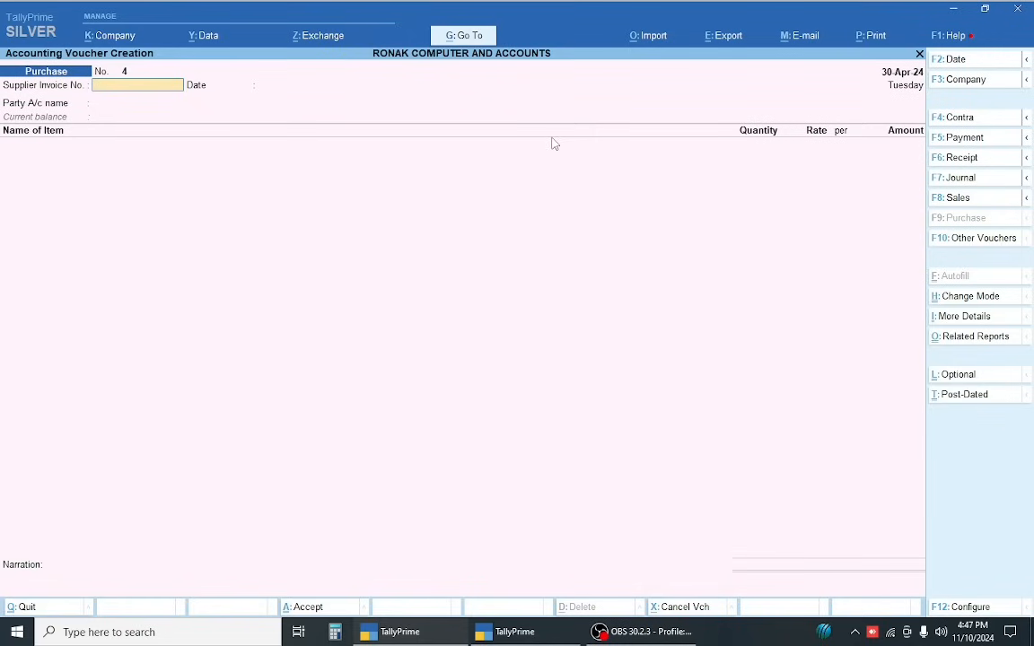
Check the original purchase's invoice details and enter supplier invoice number 12 dated 25-Apr-24 in the new voucher
{"action": "key", "text": "alt+Tab"}
{"action": "key", "text": "Return"}
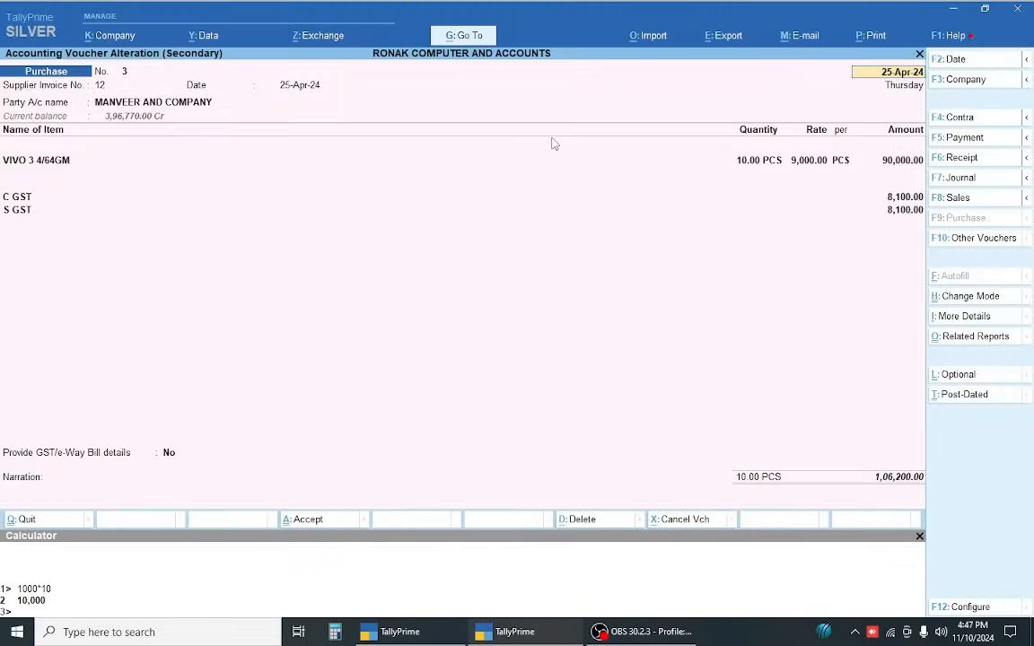
{"action": "key", "text": "Escape"}
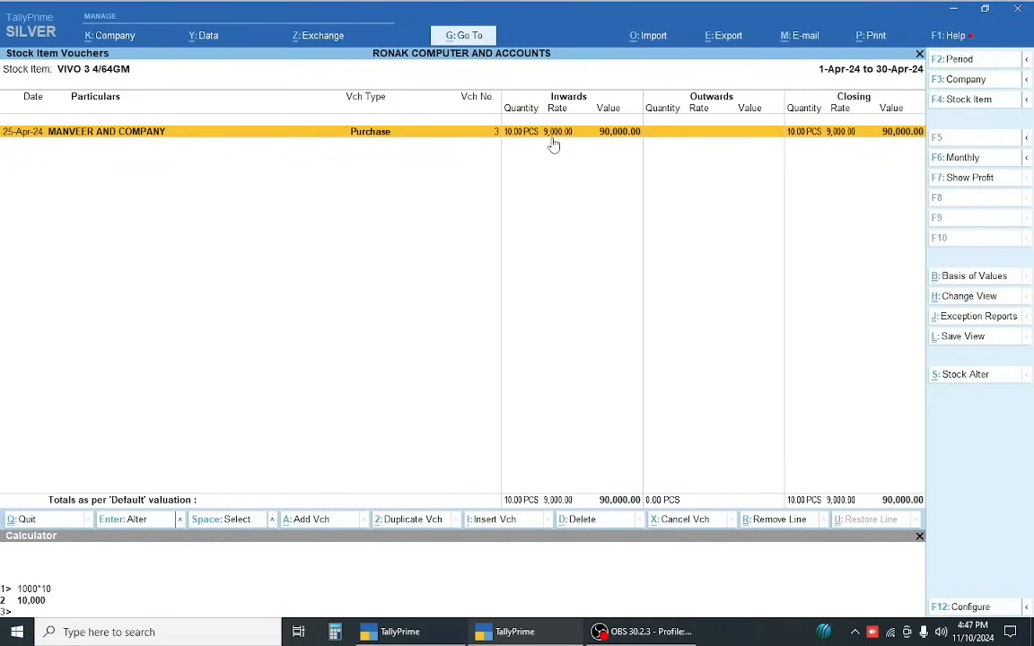
{"action": "key", "text": "alt+Tab"}
{"action": "type", "text": "12"}
{"action": "key", "text": "Return"}
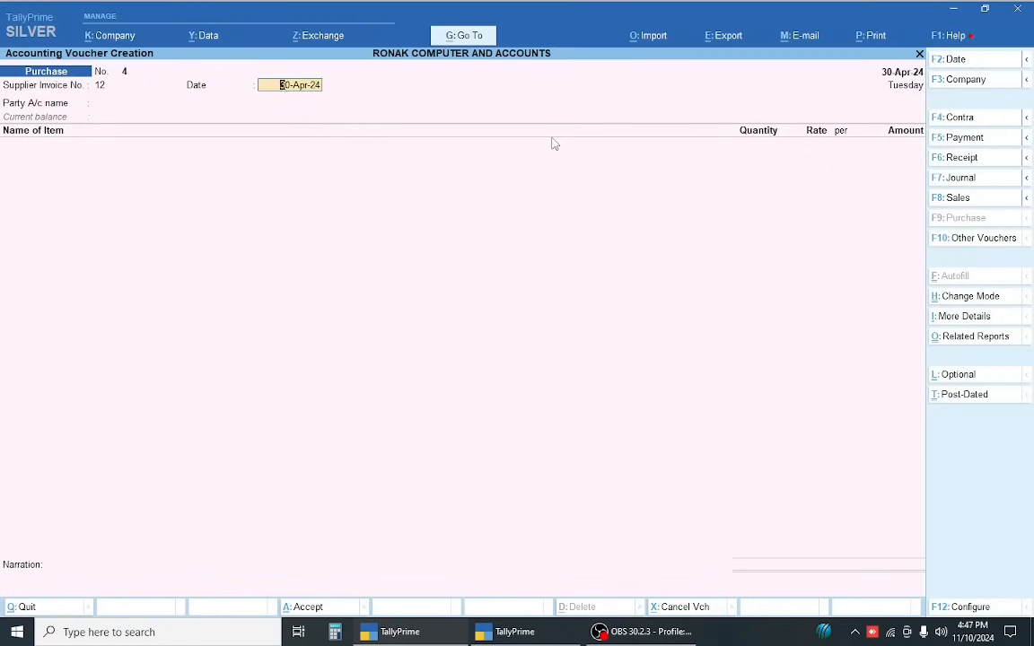
{"action": "type", "text": "25.4"}
{"action": "key", "text": "Return"}
Select MANVEER AND COMPANY as the party and accept its receipt and party details without changes
{"action": "type", "text": "m"}
{"action": "key", "text": "Down"}
{"action": "key", "text": "Down"}
{"action": "key", "text": "Down"}
{"action": "key", "text": "Up"}
{"action": "key", "text": "Return"}
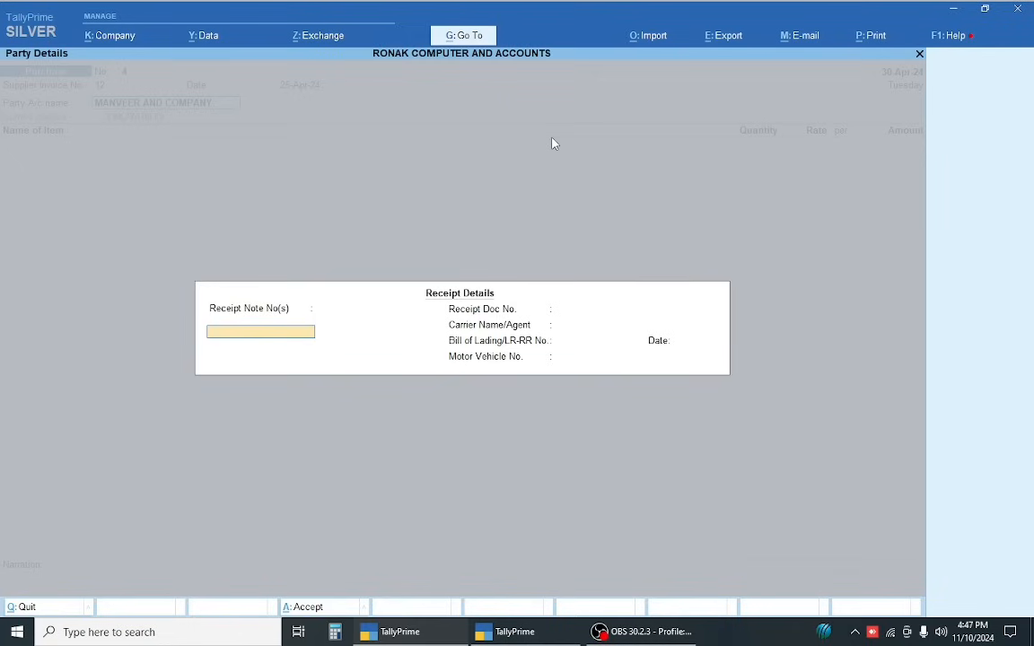
{"action": "key", "text": "Return"}
{"action": "key", "text": "Return"}
{"action": "key", "text": "Return"}
{"action": "key", "text": "Return"}
{"action": "key", "text": "Return"}
{"action": "key", "text": "Return"}
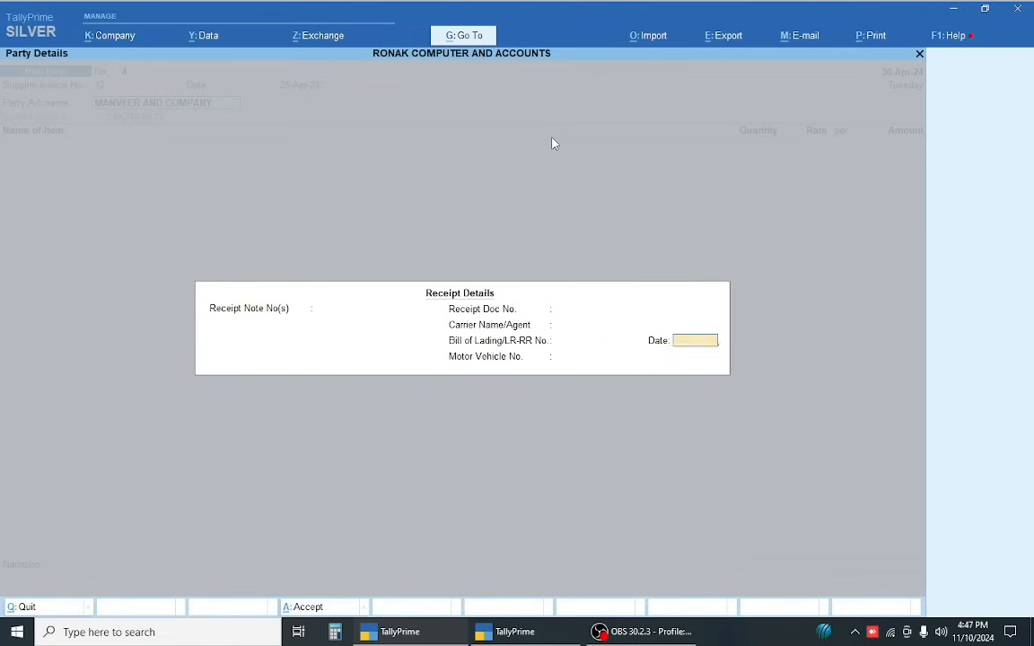
{"action": "key", "text": "Return"}
{"action": "key", "text": "Return"}
{"action": "key", "text": "Return"}
{"action": "key", "text": "Return"}
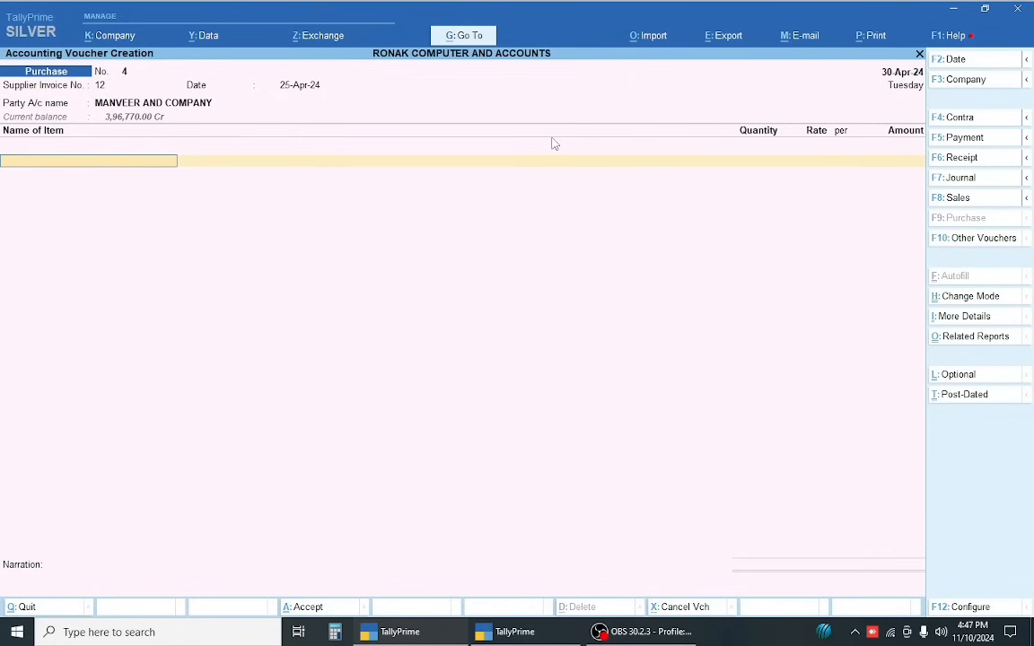
Add VIVO 3 4/64GM as the voucher's stock item, leaving the quantity blank
{"action": "type", "text": "v"}
{"action": "key", "text": "Down"}
{"action": "key", "text": "Down"}
{"action": "key", "text": "Up"}
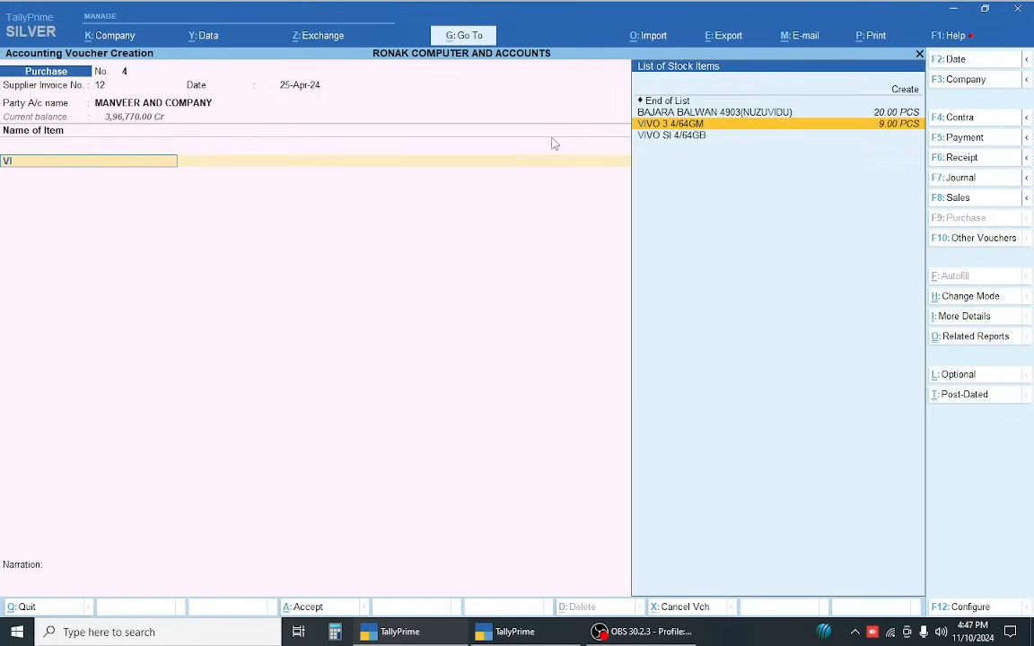
{"action": "key", "text": "Return"}
{"action": "key", "text": "Return"}
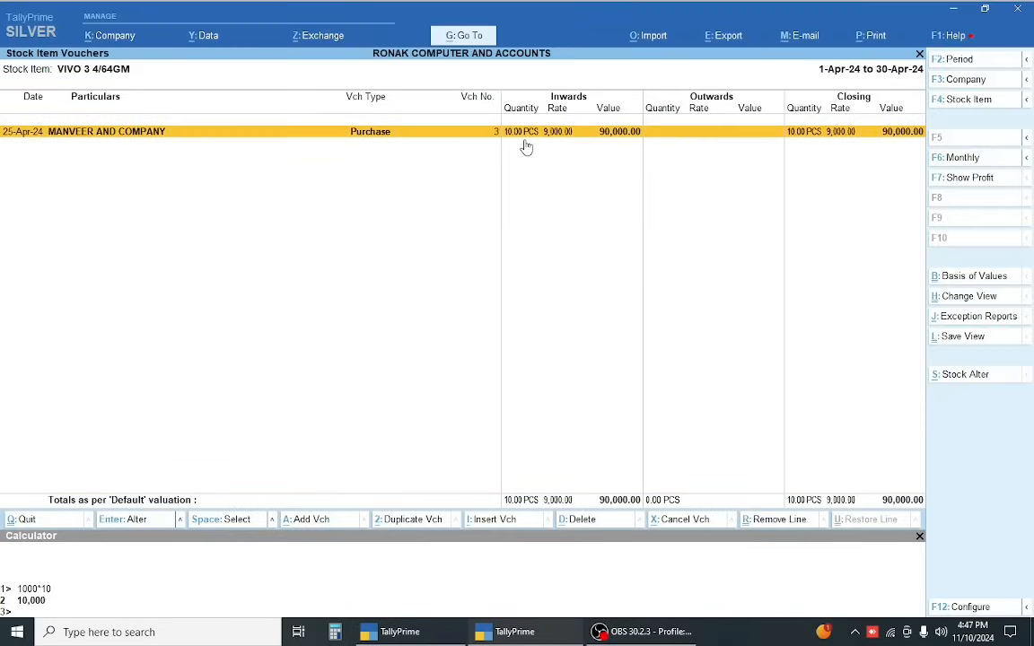
Calculate 10*900 in the calculator beside the VIVO 3 4/64GM stock vouchers
{"action": "key", "text": "ctrl+n"}
{"action": "type", "text": "10*"}
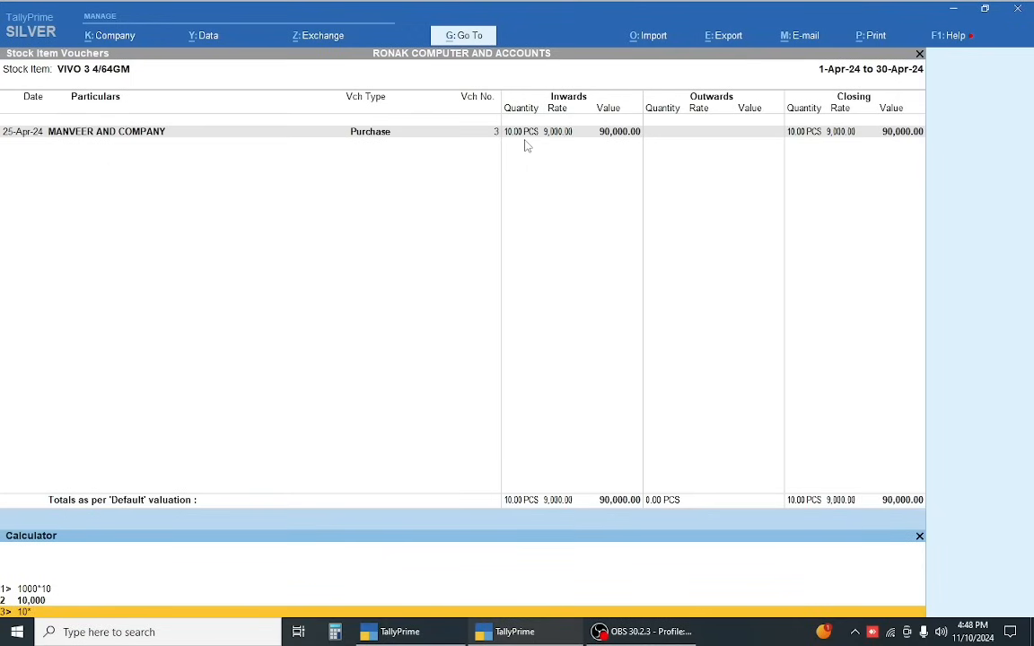
{"action": "type", "text": "900"}
{"action": "key", "text": "Return"}
{"action": "key", "text": "Escape"}
{"action": "key", "text": "Escape"}
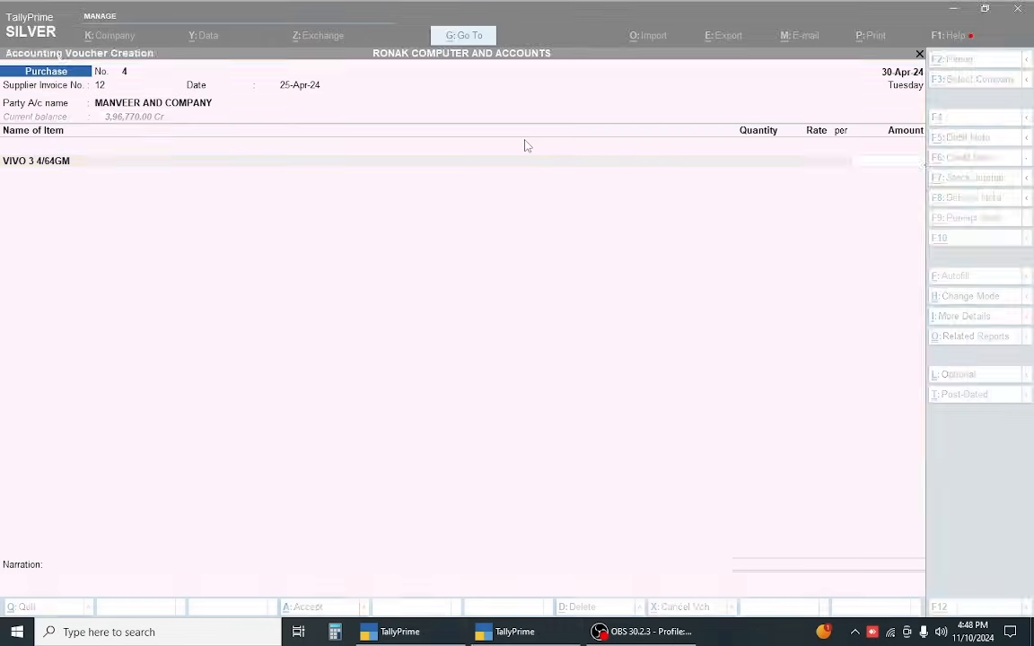
Set the item amount to 9,000, allocate it to PURCHASES GST 18%, and add the C GST and S GST ledgers
{"action": "type", "text": "9000"}
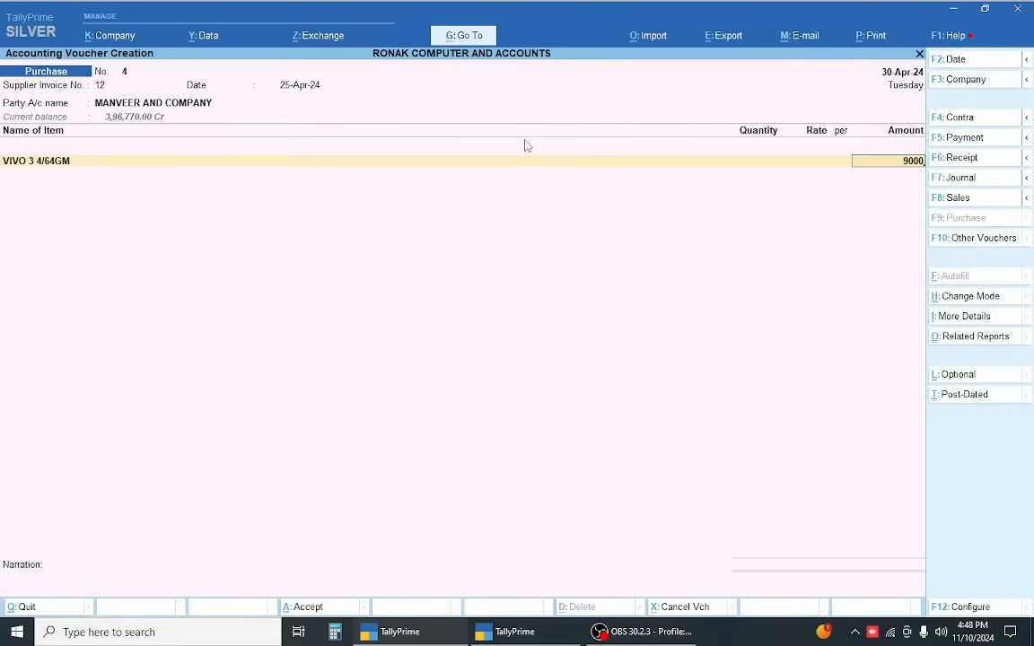
{"action": "key", "text": "Return"}
{"action": "key", "text": "Return"}
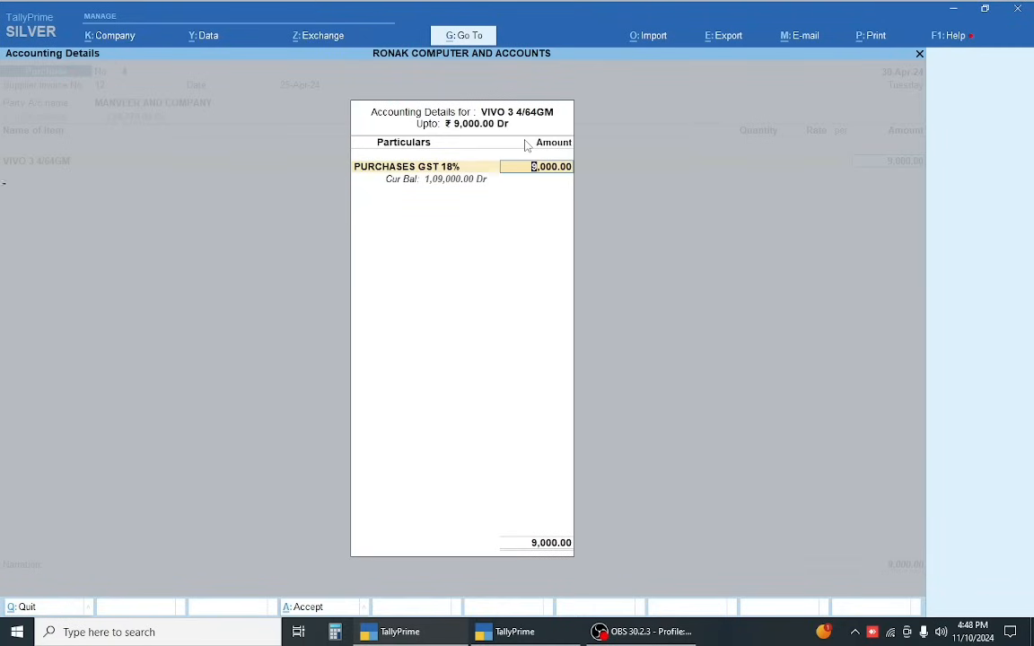
{"action": "key", "text": "Return"}
{"action": "type", "text": "2"}
{"action": "key", "text": "Return"}
{"action": "key", "text": "Return"}
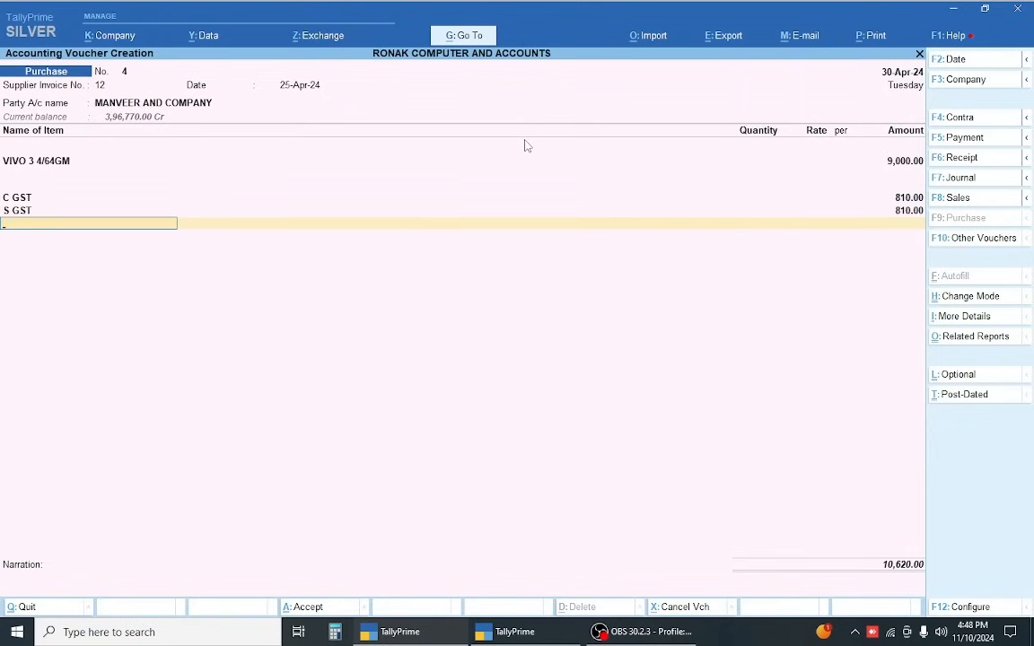
{"action": "key", "text": "Return"}
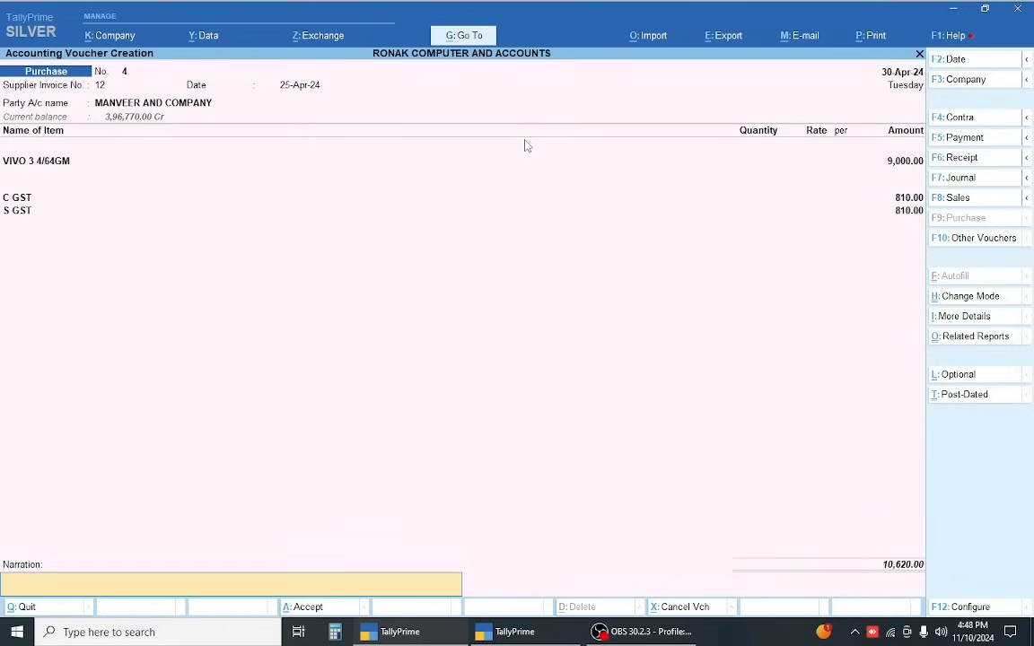
Enter the narration "BEING DR NORE AGAINEST RATE DIFFRENCE D NO 12" and save the purchase voucher
{"action": "type", "text": "DEBI"}
{"action": "key", "text": "BackSpace"}
{"action": "key", "text": "BackSpace"}
{"action": "key", "text": "BackSpace"}
{"action": "key", "text": "BackSpace"}
{"action": "key", "text": "BackSpace"}
{"action": "key", "text": "BackSpace"}
{"action": "type", "text": "BEING DR NORE AGAINES"}
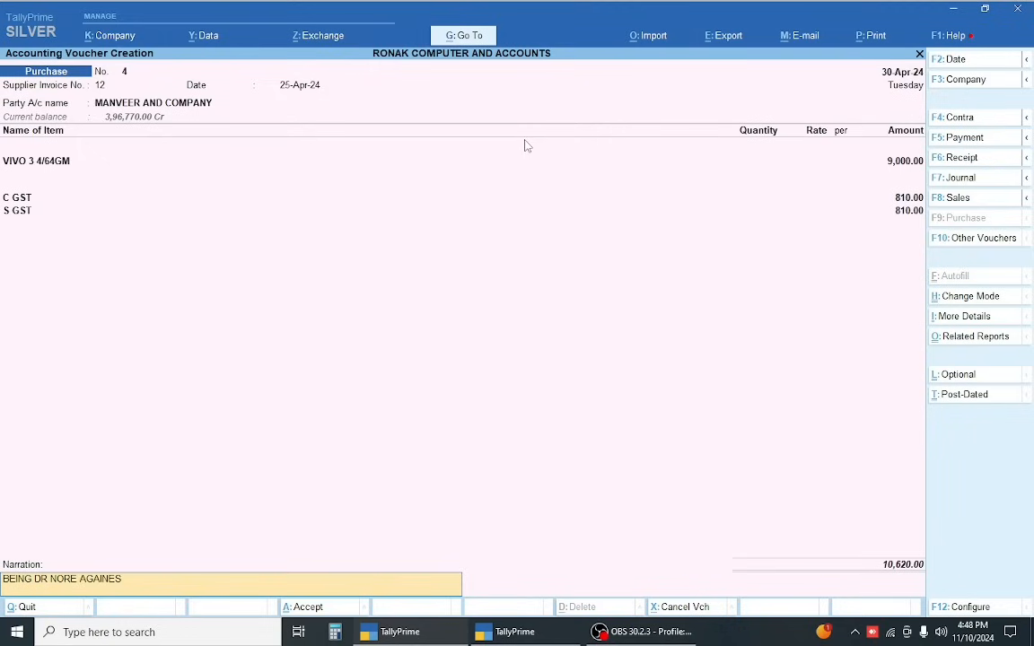
{"action": "type", "text": "T RATE"}
{"action": "type", "text": " DIF"}
{"action": "key", "text": "BackSpace"}
{"action": "type", "text": "DIFFRENCE D NO 12"}
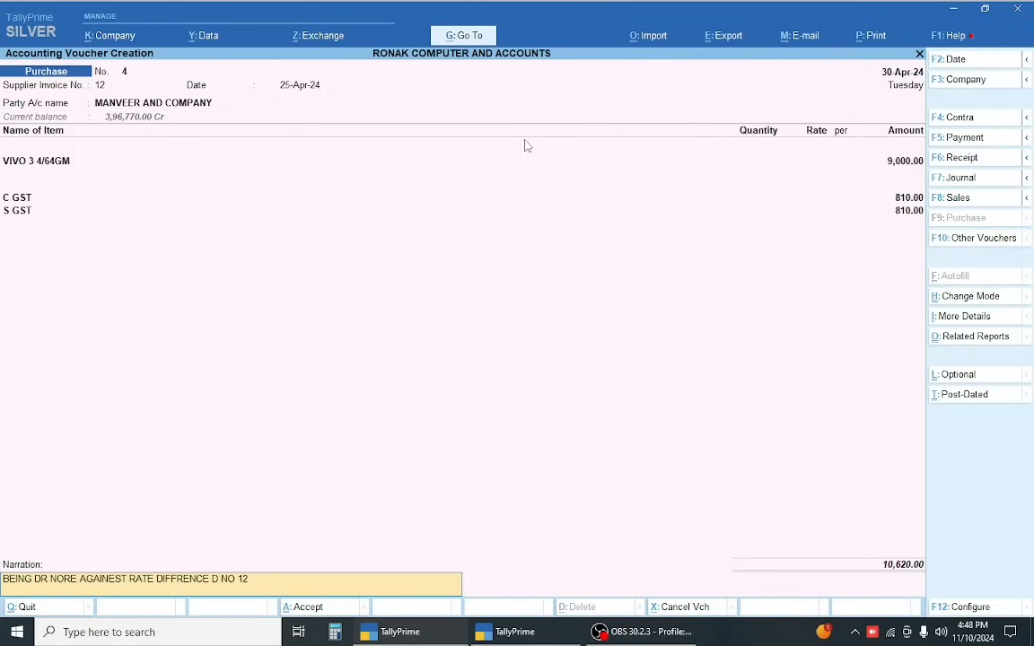
{"action": "key", "text": "Return"}
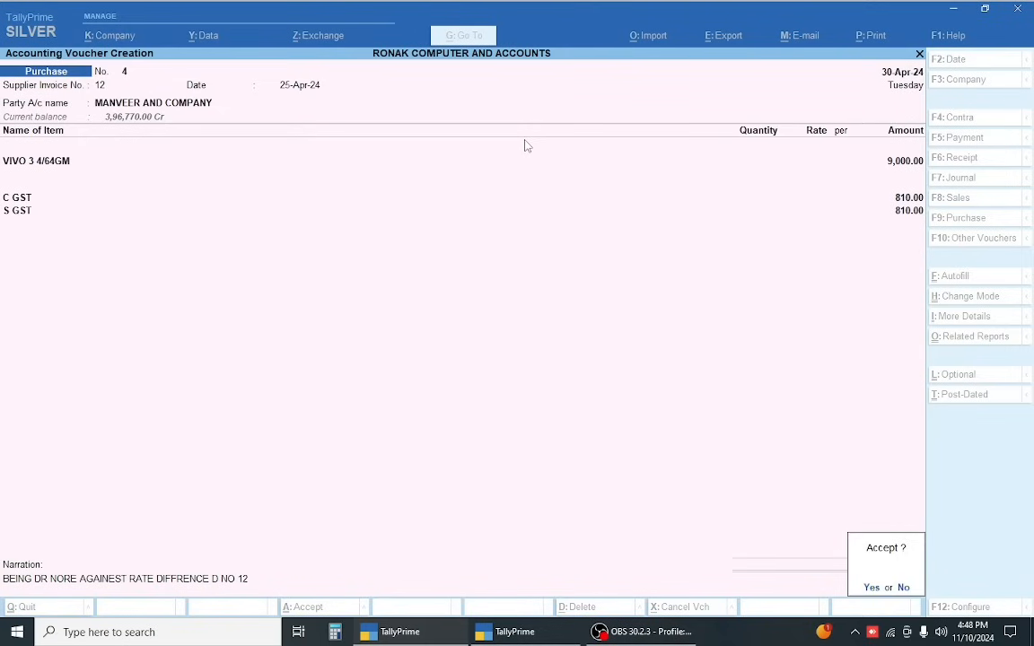
{"action": "key", "text": "y"}
Open the 25-Apr-24 purchase from the VIVO 3 4/64GM stock vouchers and leave it unchanged to refresh the list
{"action": "key", "text": "Escape"}
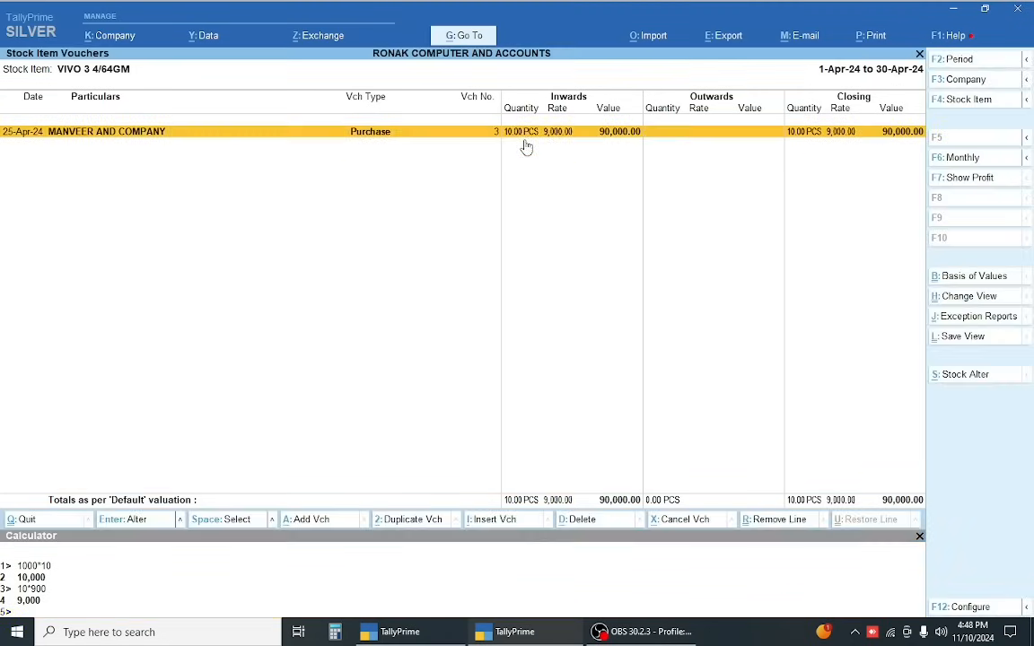
{"action": "key", "text": "Return"}
{"action": "key", "text": "Escape"}
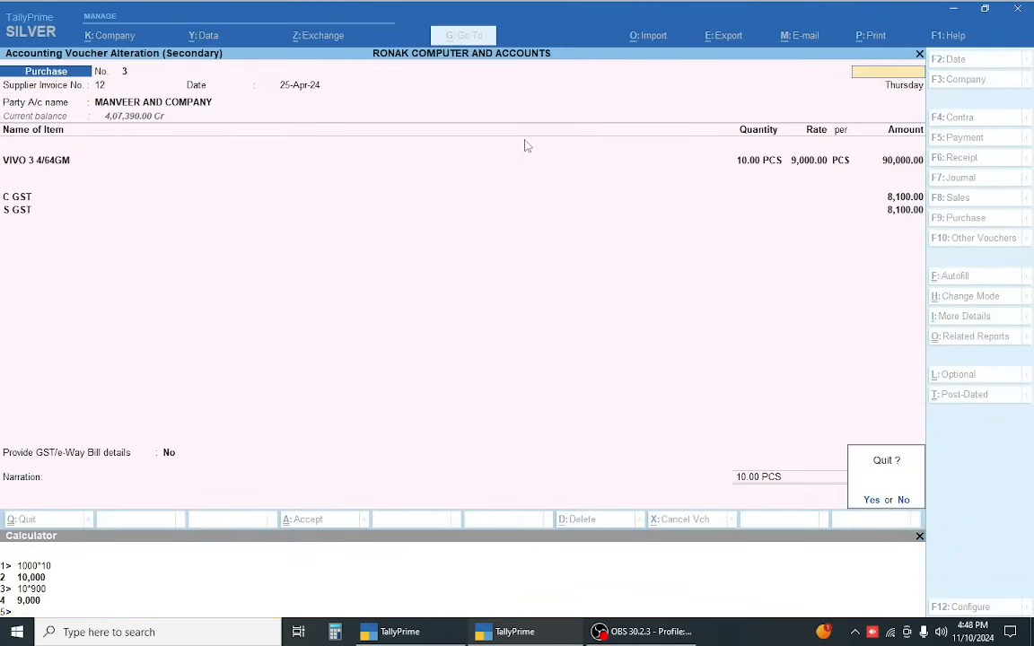
{"action": "key", "text": "y"}
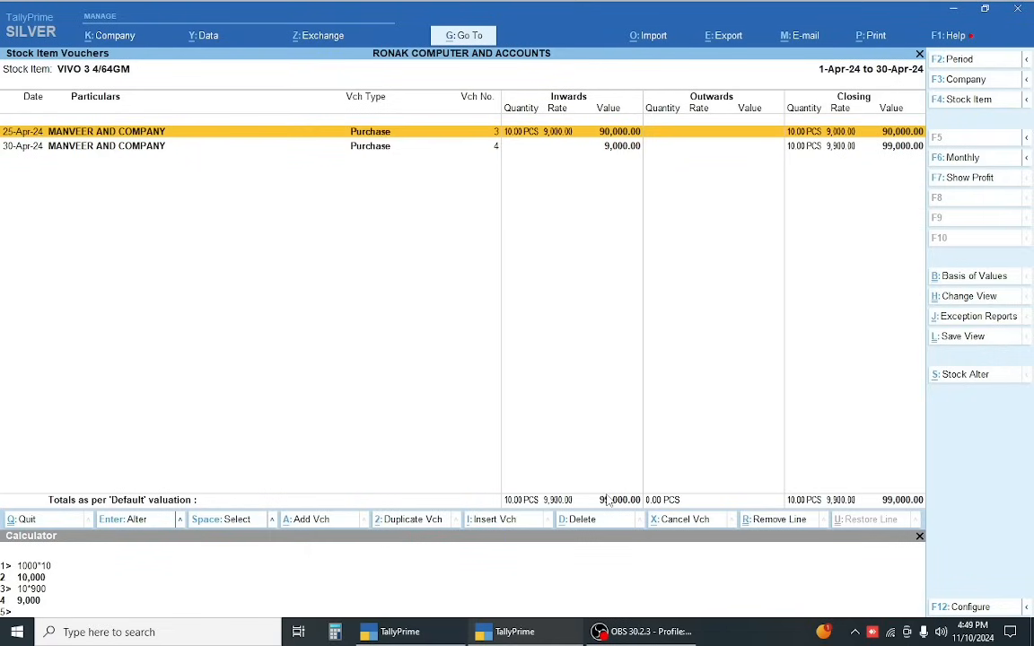
Set the VIVO 3 4/64GM quantity to 10 PCS in the 21-May-24 sales voucher and save it without generating an e-Way Bill
{"action": "key", "text": "Escape"}
{"action": "key", "text": "Up"}
{"action": "key", "text": "Up"}
{"action": "key", "text": "Up"}
{"action": "key", "text": "Up"}
{"action": "key", "text": "Up"}
{"action": "key", "text": "Up"}
{"action": "key", "text": "Up"}
{"action": "key", "text": "Up"}
{"action": "key", "text": "Up"}
{"action": "key", "text": "Up"}
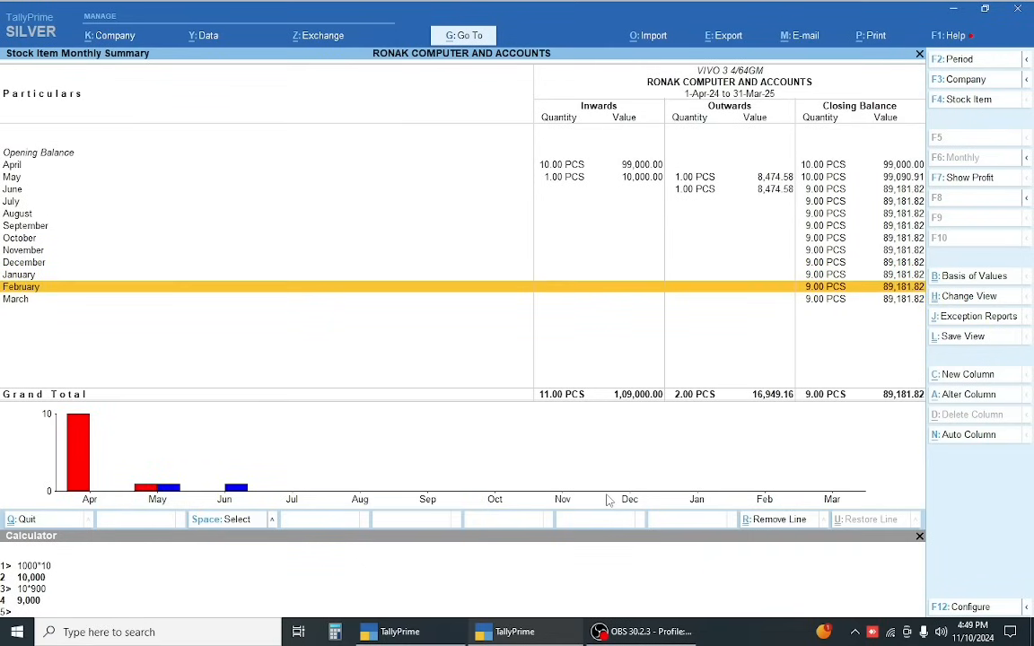
{"action": "key", "text": "Return"}
{"action": "key", "text": "Down"}
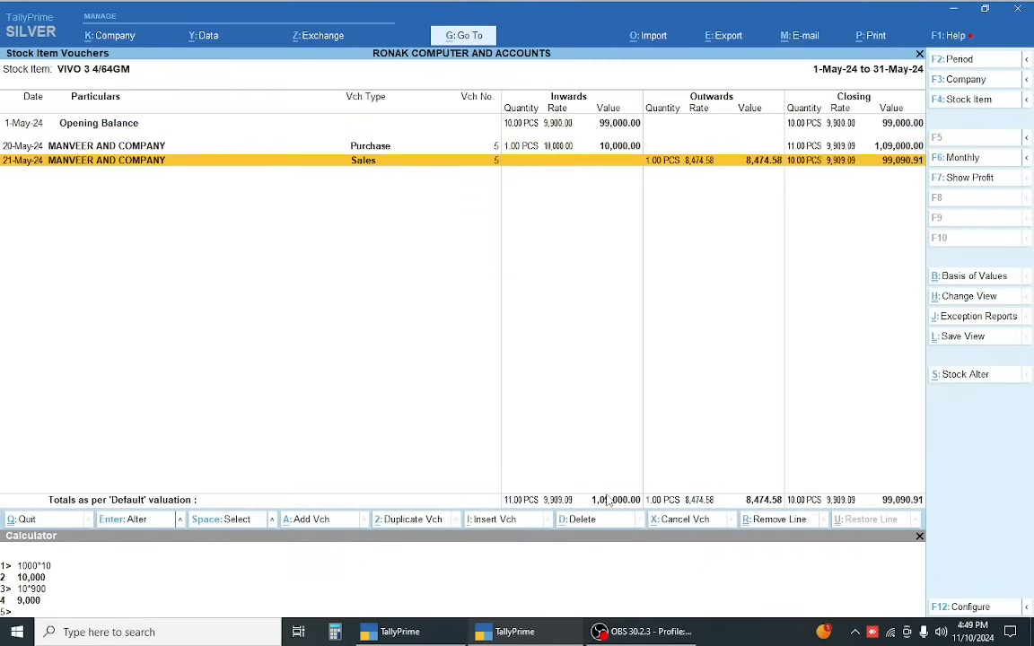
{"action": "key", "text": "Return"}
{"action": "key", "text": "Return"}
{"action": "type", "text": "10"}
{"action": "key", "text": "Return"}
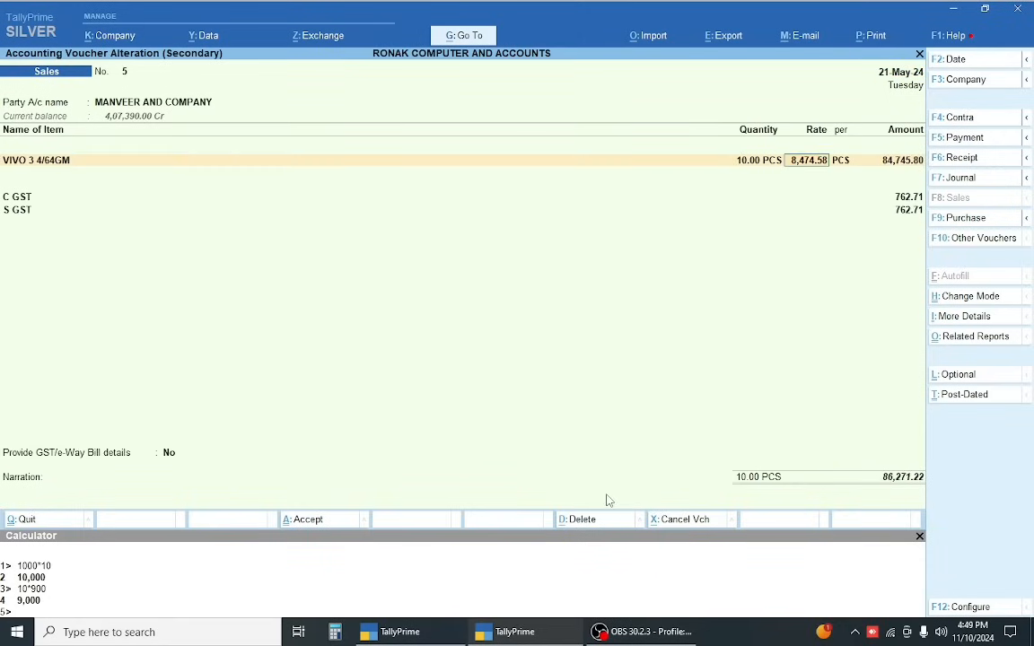
{"action": "key", "text": "Return"}
{"action": "key", "text": "Return"}
{"action": "key", "text": "Return"}
{"action": "key", "text": "Return"}
{"action": "key", "text": "Return"}
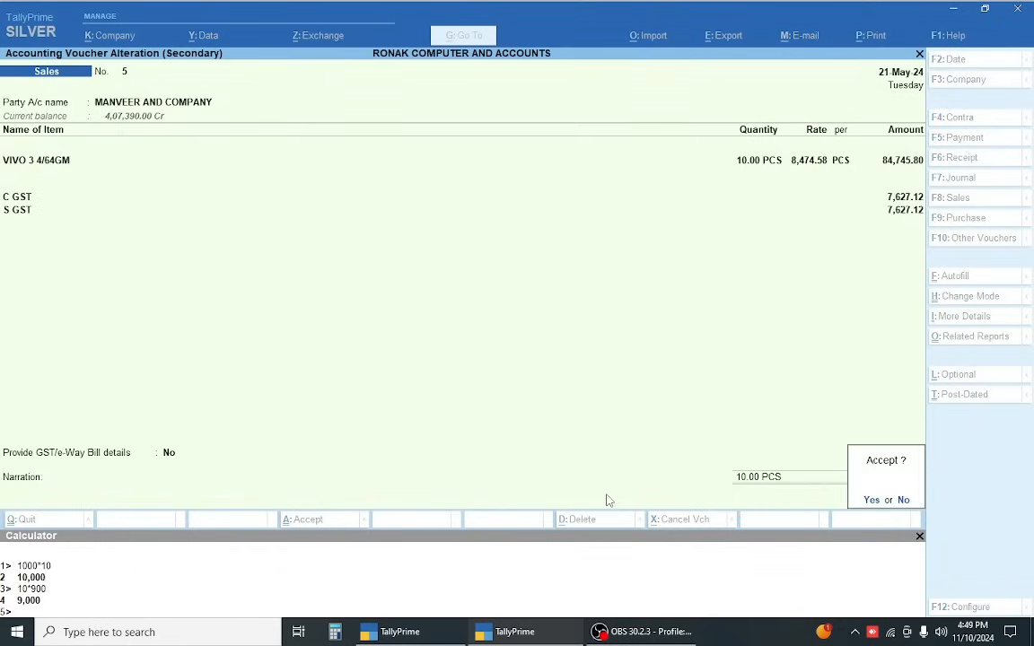
{"action": "key", "text": "Return"}
{"action": "key", "text": "n"}
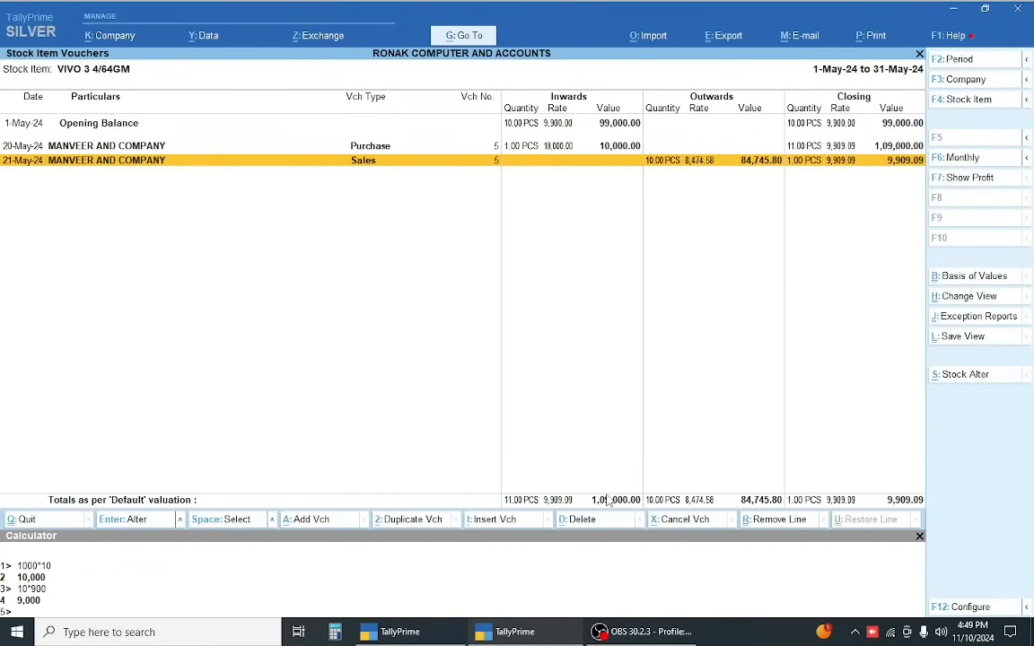
Go back to the item's monthly summary and open the 2-Jun-24 sales voucher from June for alteration
{"action": "key", "text": "Up"}
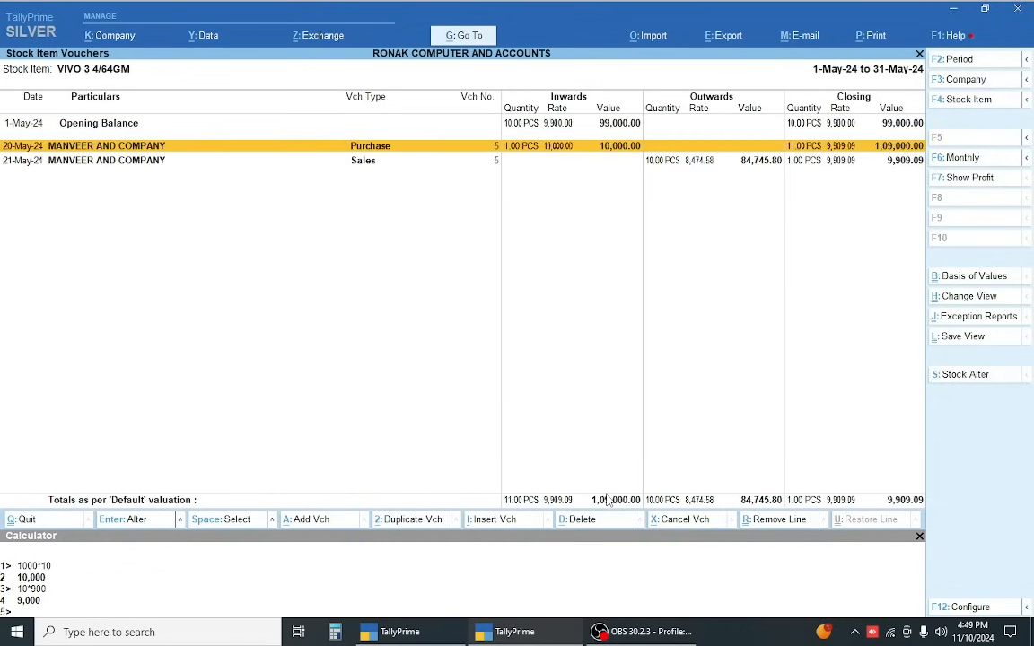
{"action": "key", "text": "alt"}
{"action": "key", "text": "Escape"}
{"action": "key", "text": "Up"}
{"action": "key", "text": "Up"}
{"action": "key", "text": "Up"}
{"action": "key", "text": "Up"}
{"action": "key", "text": "Up"}
{"action": "key", "text": "Up"}
{"action": "key", "text": "Up"}
{"action": "key", "text": "Up"}
{"action": "key", "text": "Up"}
{"action": "key", "text": "Up"}
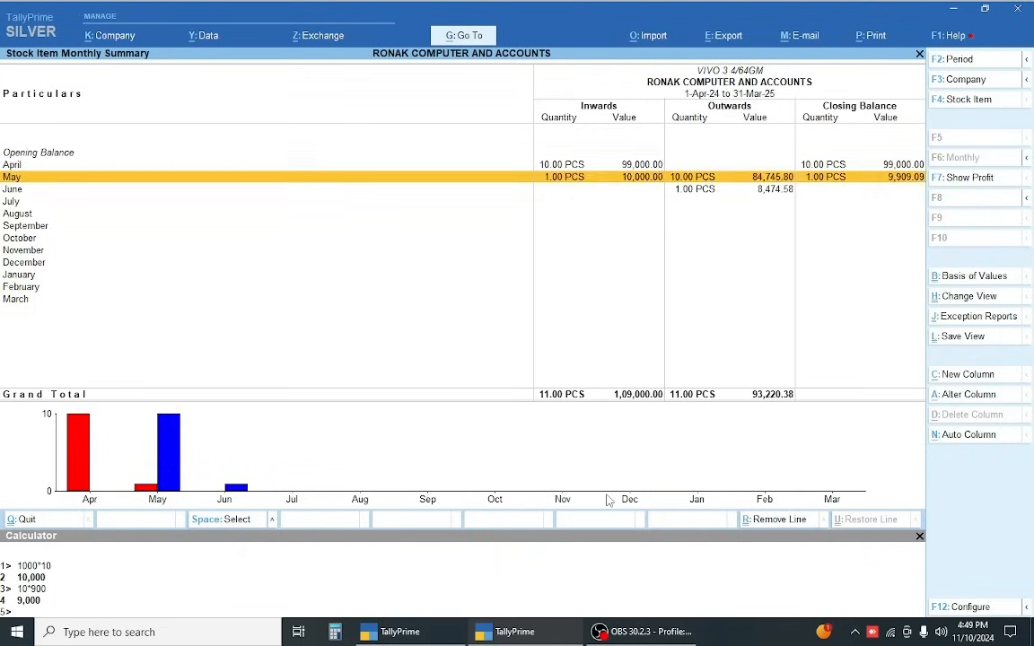
{"action": "key", "text": "Down"}
{"action": "key", "text": "Return"}
{"action": "key", "text": "Return"}
{"action": "key", "text": "Down"}
{"action": "key", "text": "Down"}
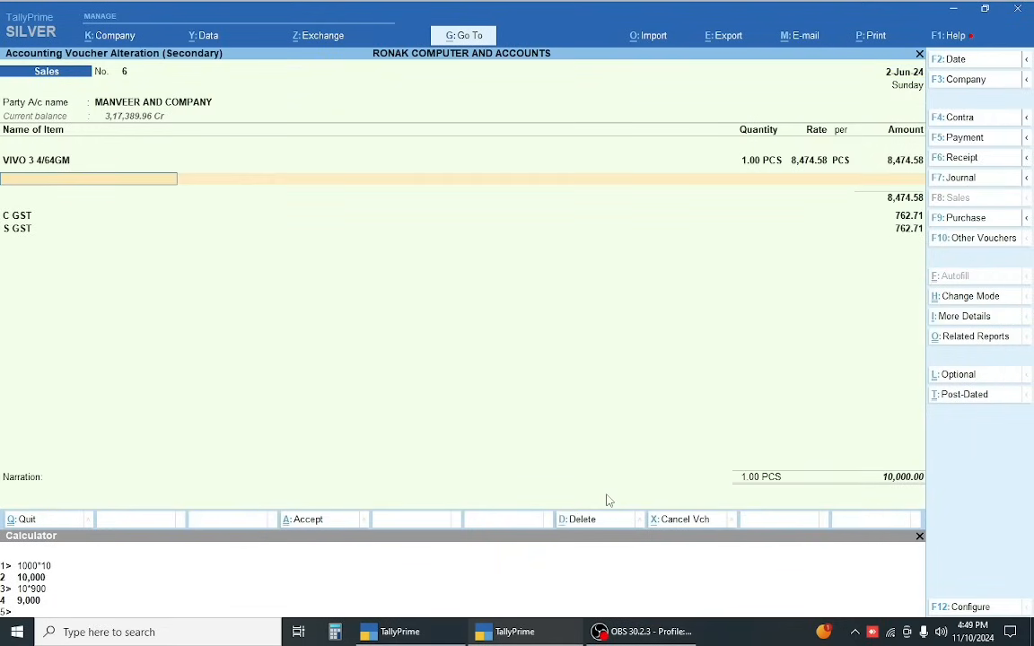
Set the VIVO 3 4/64GM quantity to 10 PCS in the 2-Jun-24 sales voucher and save it without generating an e-Way Bill
{"action": "key", "text": "Left"}
{"action": "key", "text": "Left"}
{"action": "key", "text": "Left"}
{"action": "key", "text": "Left"}
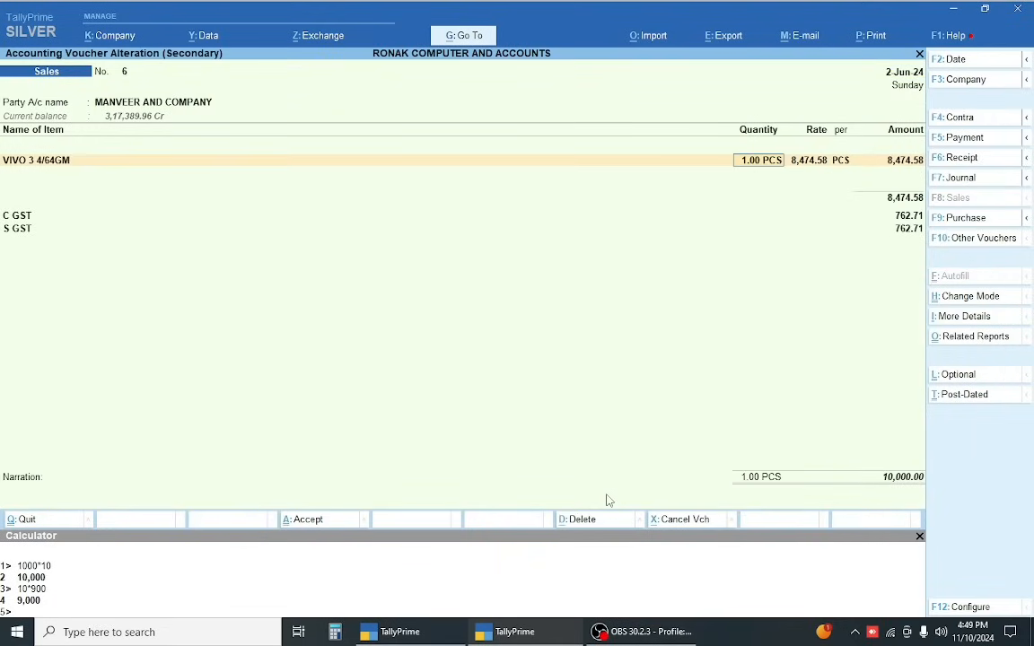
{"action": "type", "text": "10"}
{"action": "key", "text": "Return"}
{"action": "key", "text": "Return"}
{"action": "key", "text": "Return"}
{"action": "key", "text": "Return"}
{"action": "key", "text": "Return"}
{"action": "key", "text": "Return"}
{"action": "key", "text": "Return"}
{"action": "key", "text": "Return"}
{"action": "key", "text": "Return"}
{"action": "key", "text": "Return"}
{"action": "key", "text": "Return"}
{"action": "key", "text": "Return"}
{"action": "key", "text": "Return"}
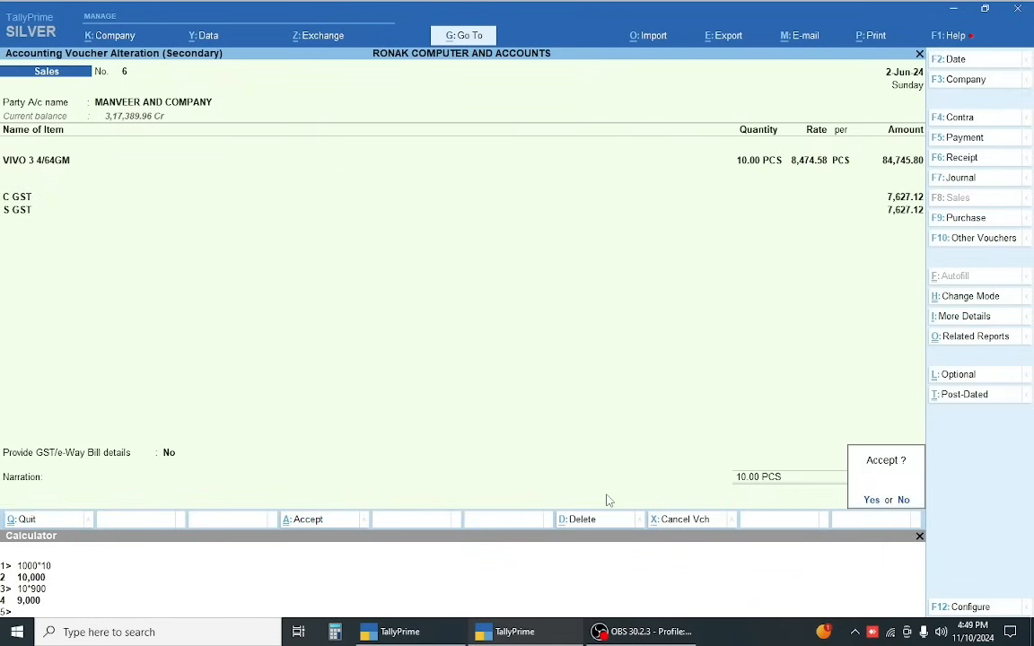
{"action": "key", "text": "n"}
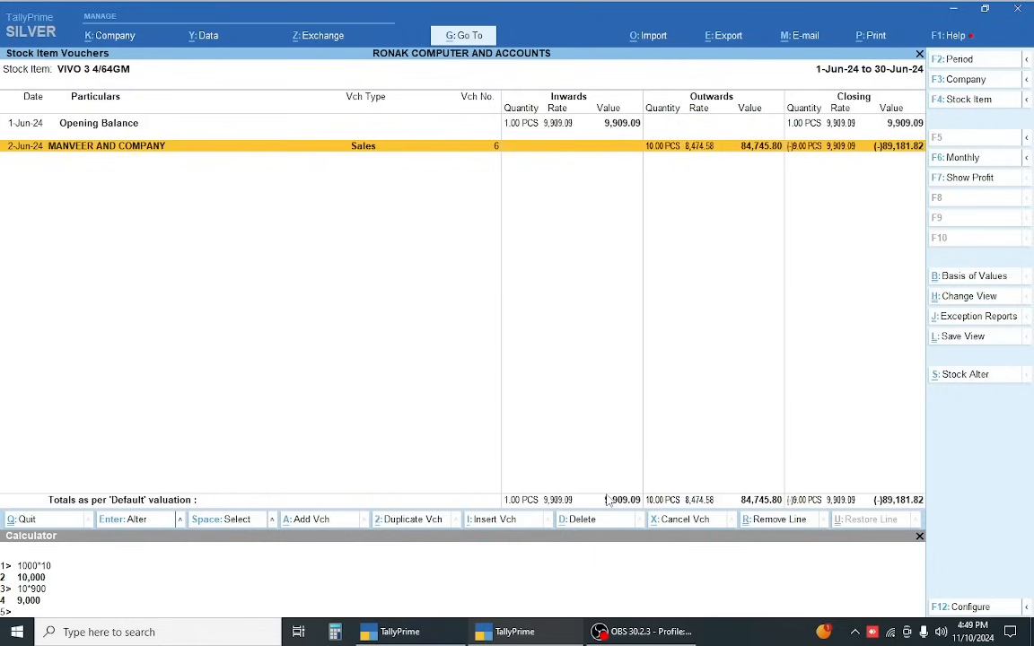
Delete the 21-May-24 MANVEER AND COMPANY sales voucher from the item's May stock vouchers
{"action": "key", "text": "Escape"}
{"action": "key", "text": "Up"}
{"action": "key", "text": "Up"}
{"action": "key", "text": "Up"}
{"action": "key", "text": "Up"}
{"action": "key", "text": "Up"}
{"action": "key", "text": "Up"}
{"action": "key", "text": "Up"}
{"action": "key", "text": "Up"}
{"action": "key", "text": "Up"}
{"action": "key", "text": "Up"}
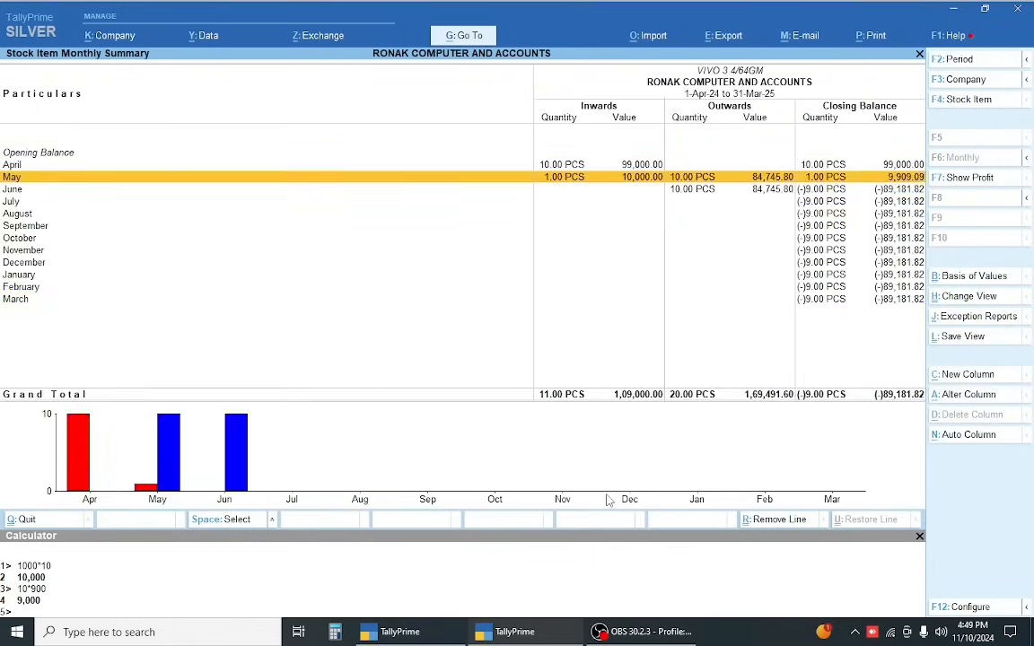
{"action": "key", "text": "Return"}
{"action": "key", "text": "alt+d"}
{"action": "key", "text": "Return"}
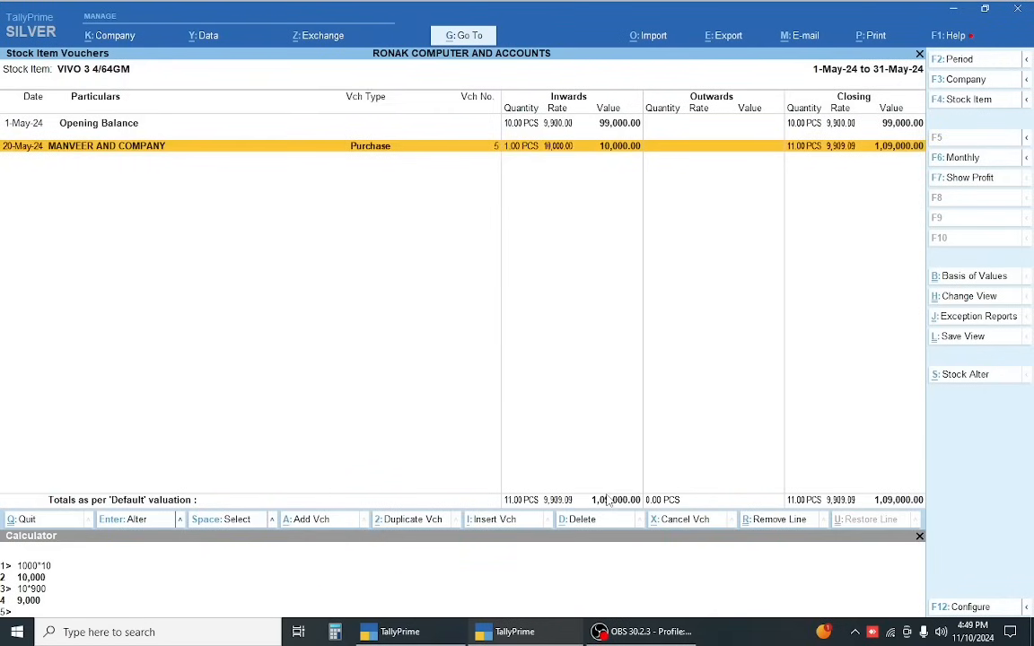
Set the VIVO 3 4/64GM rate to 9,000 in the 2-Jun-24 sales voucher and save the voucher
{"action": "key", "text": "Escape"}
{"action": "key", "text": "Up"}
{"action": "key", "text": "Up"}
{"action": "key", "text": "Up"}
{"action": "key", "text": "Up"}
{"action": "key", "text": "Up"}
{"action": "key", "text": "Up"}
{"action": "key", "text": "Up"}
{"action": "key", "text": "Up"}
{"action": "key", "text": "Up"}
{"action": "key", "text": "Return"}
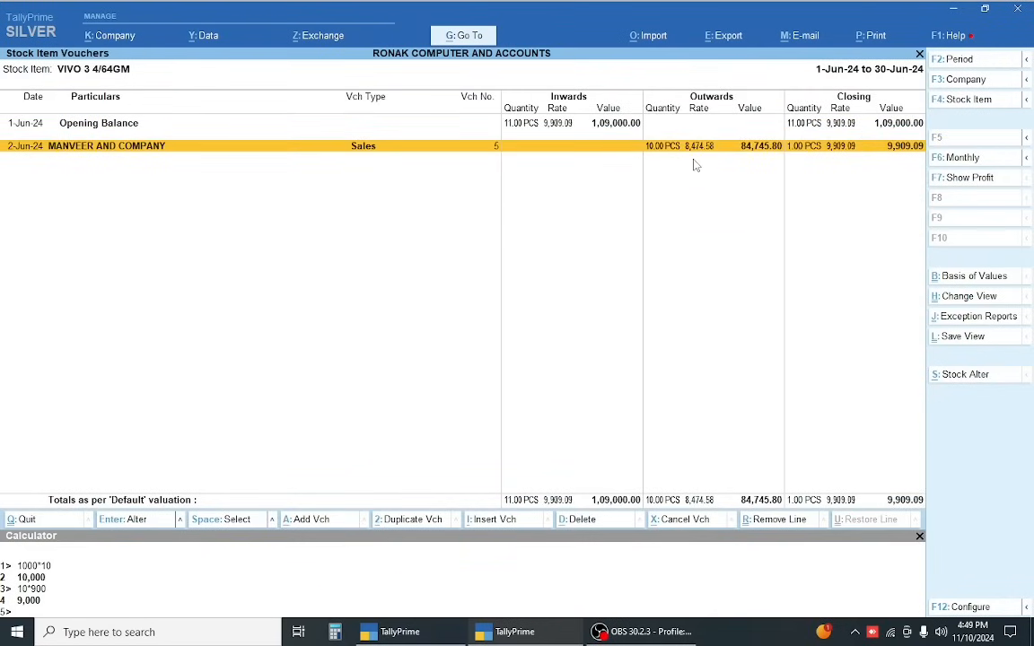
{"action": "key", "text": "Return"}
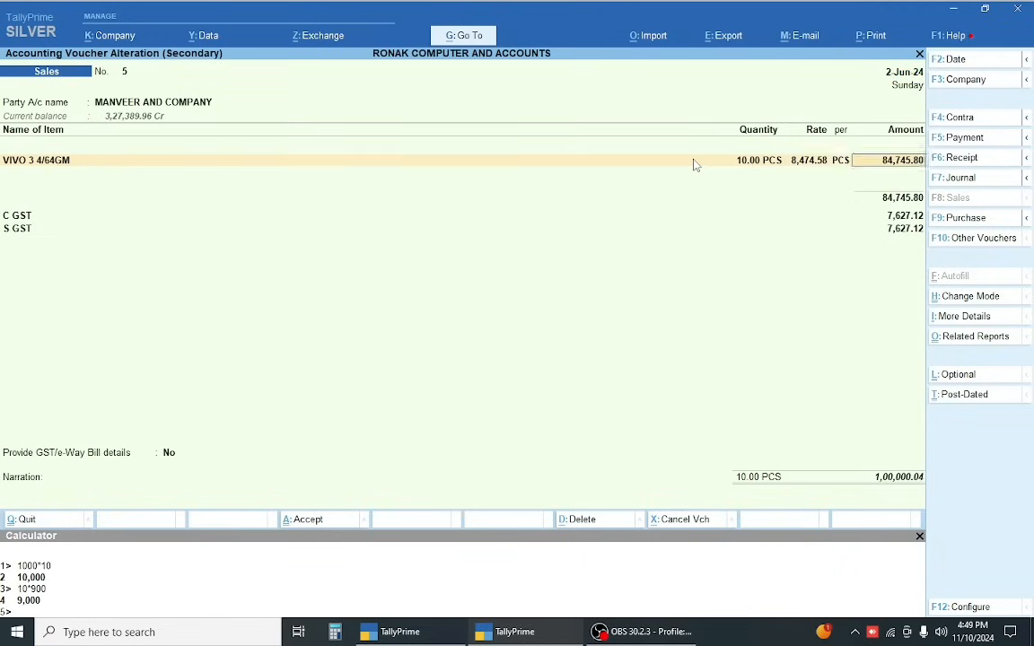
{"action": "type", "text": "9000"}
{"action": "key", "text": "Return"}
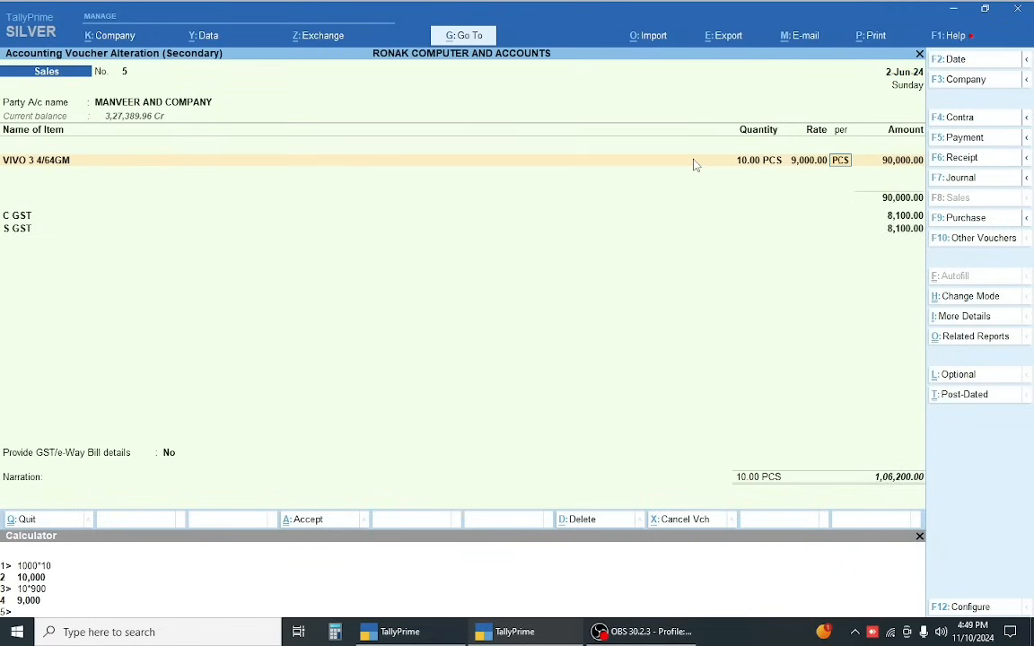
{"action": "key", "text": "Return"}
{"action": "key", "text": "Return"}
{"action": "key", "text": "Return"}
{"action": "key", "text": "Return"}
{"action": "key", "text": "Return"}
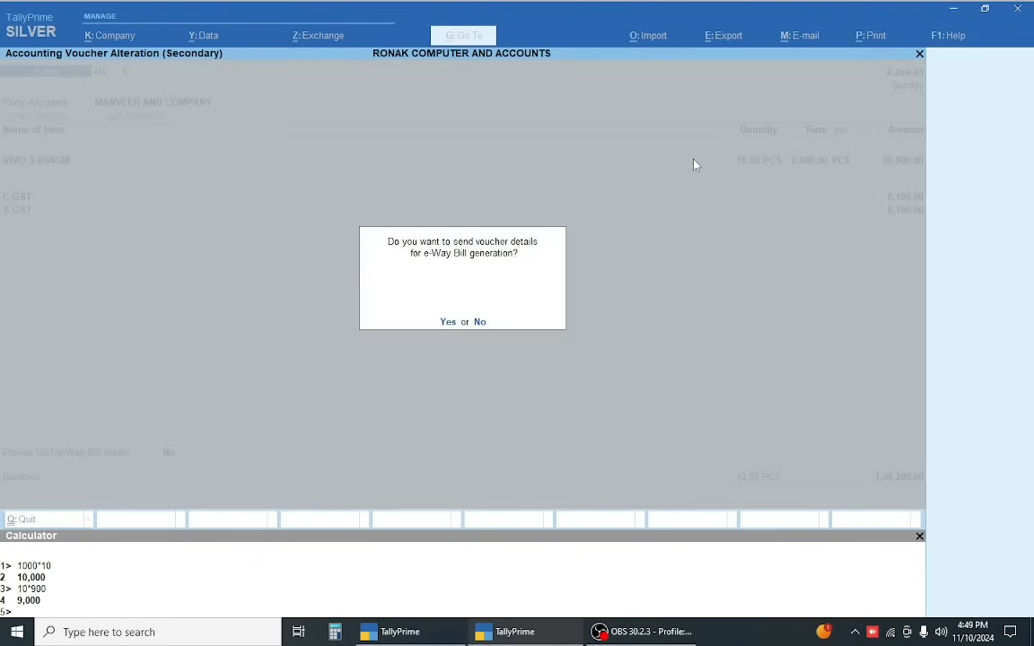
{"action": "key", "text": "Return"}
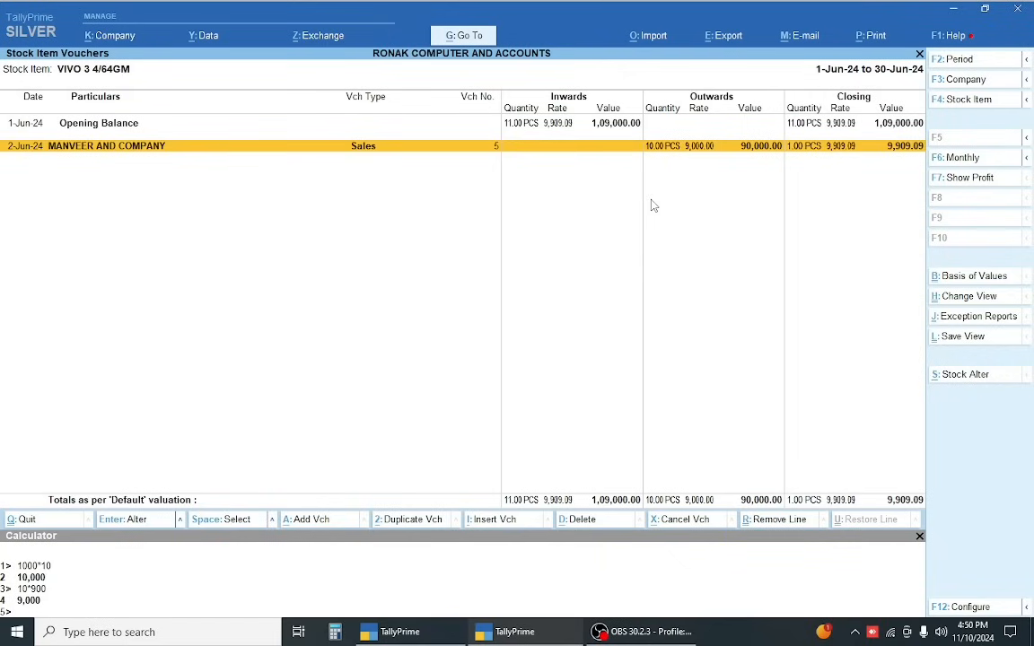
Return to the voucher creation window, set the date to 6-Jun-24 and start a Debit Note
{"action": "key", "text": "alt+a"}
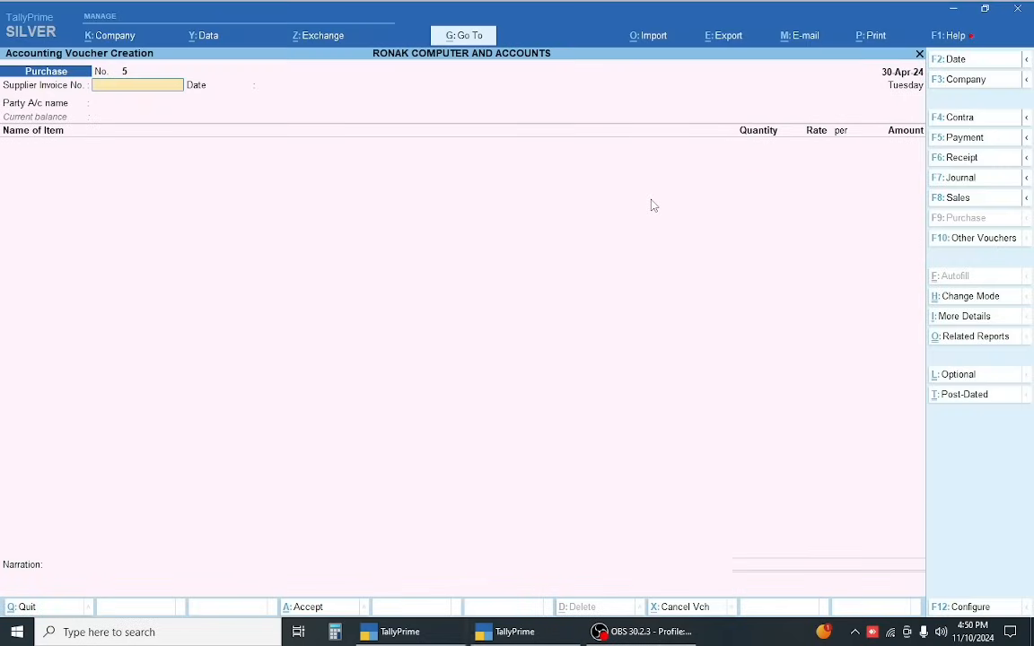
{"action": "key", "text": "F2"}
{"action": "type", "text": "6-6"}
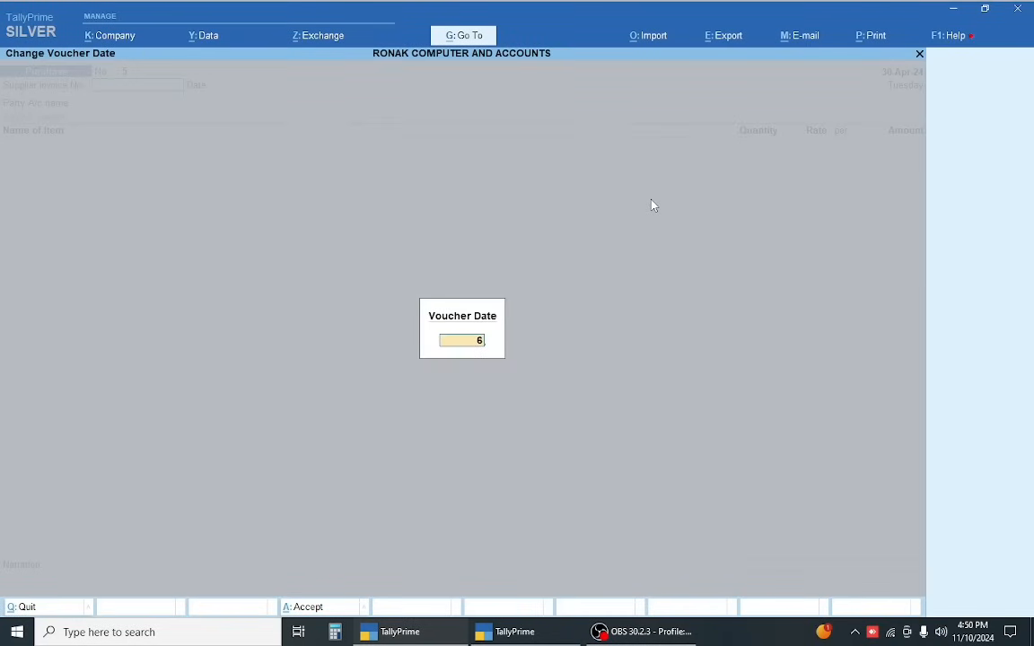
{"action": "key", "text": "Return"}
{"action": "key", "text": "alt+F5"}
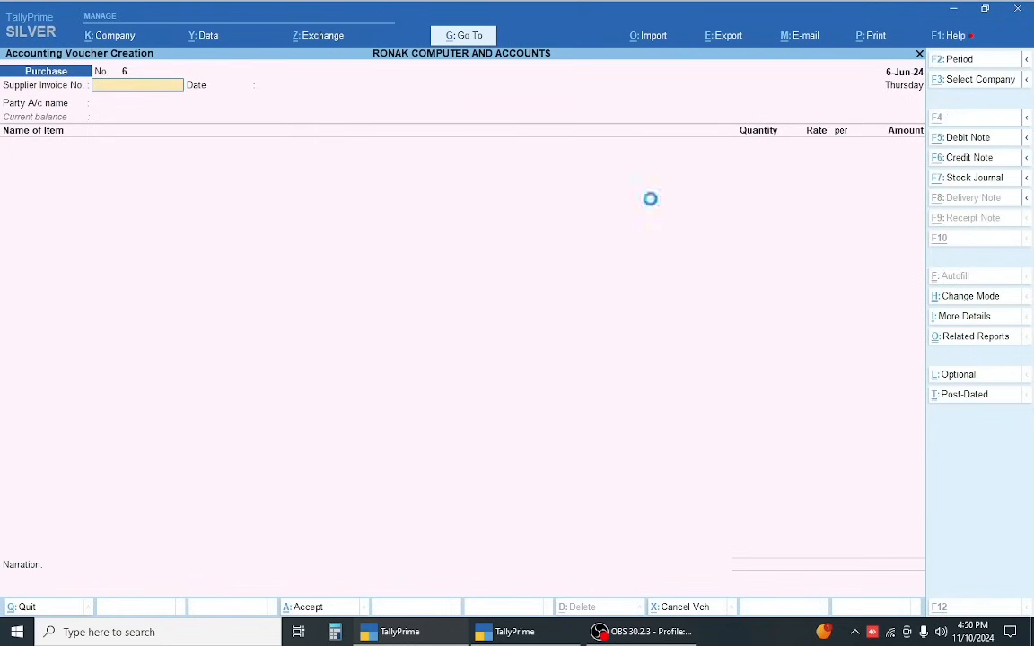
Select MANVEER AND COMPANY as the debit note's party and leave the dispatch details blank
{"action": "key", "text": "Down"}
{"action": "key", "text": "Down"}
{"action": "key", "text": "Down"}
{"action": "key", "text": "Down"}
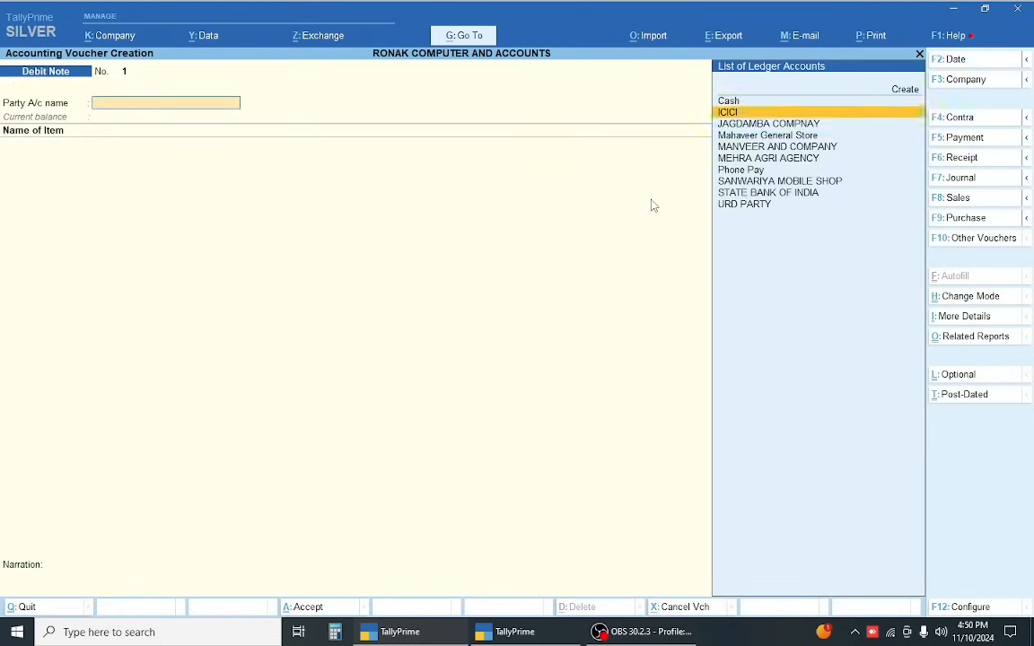
{"action": "key", "text": "Return"}
{"action": "key", "text": "Return"}
{"action": "key", "text": "Return"}
{"action": "key", "text": "Return"}
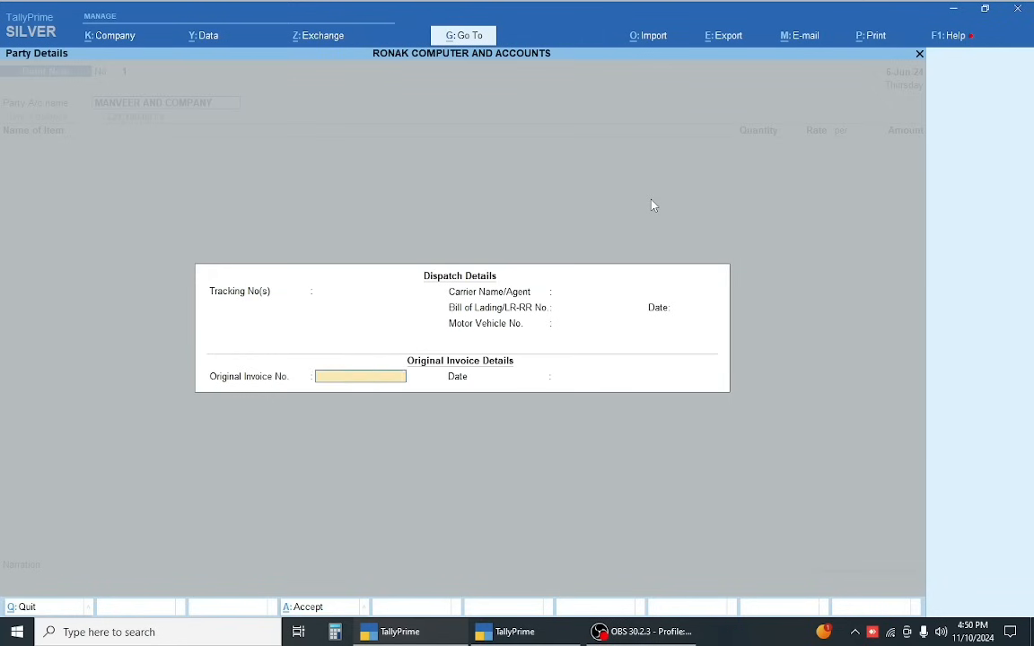
Enter original invoice number 5 with 2 as its date, and accept the party details unchanged
{"action": "key", "text": "Return"}
{"action": "key", "text": "BackSpace"}
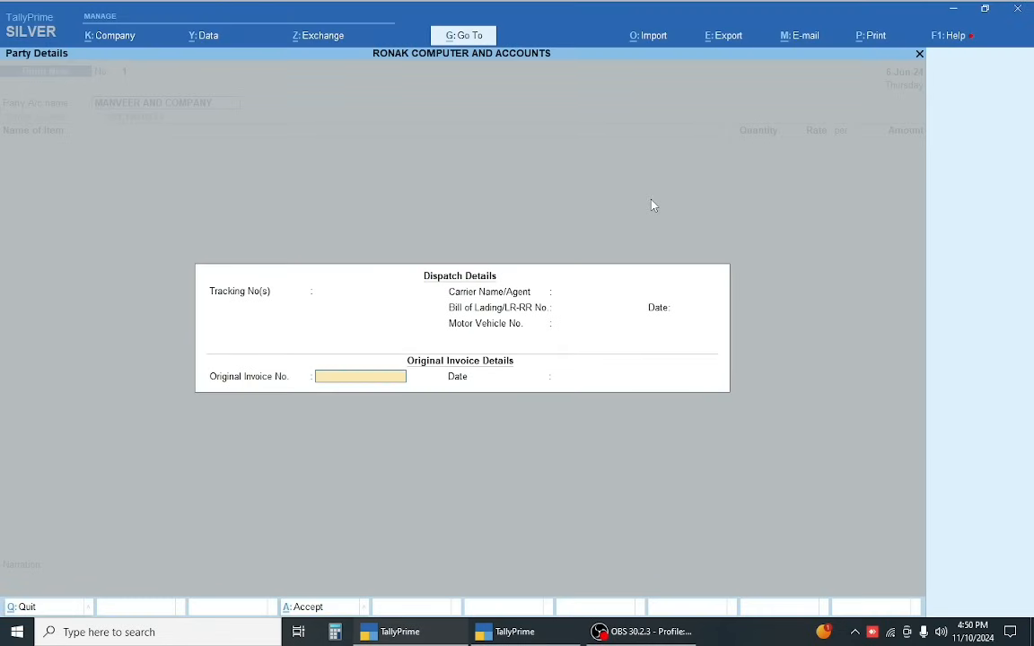
{"action": "type", "text": "5"}
{"action": "key", "text": "Return"}
{"action": "type", "text": "2"}
{"action": "key", "text": "Return"}
{"action": "key", "text": "Return"}
{"action": "key", "text": "Return"}
{"action": "key", "text": "Return"}
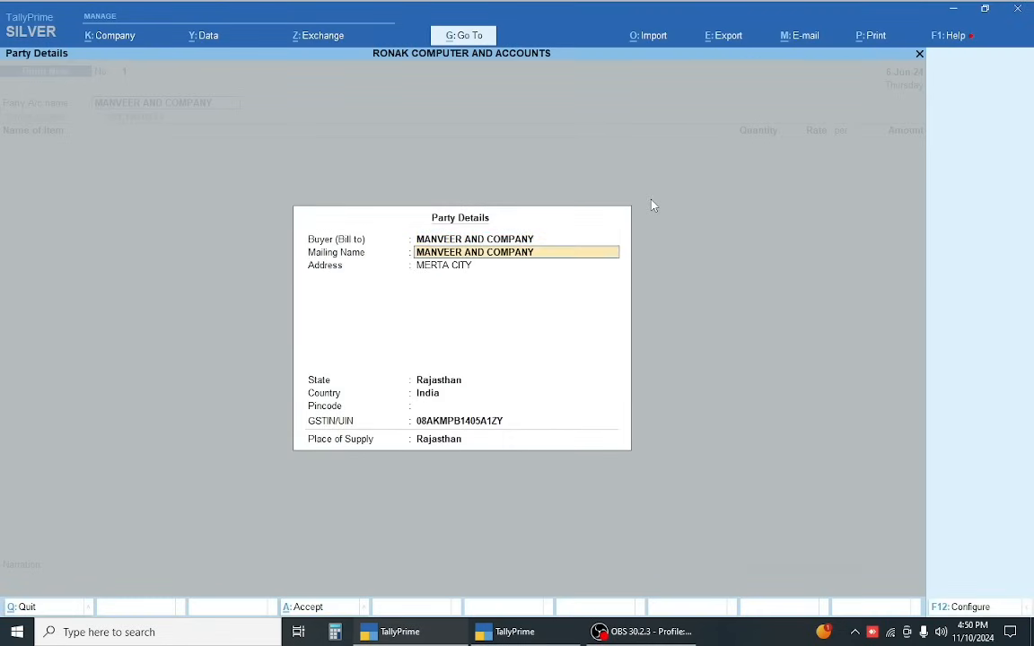
{"action": "key", "text": "Return"}
Add VIVO 3 4/64GM to the debit note without a quantity, and switch to the item's stock vouchers window
{"action": "type", "text": "VI"}
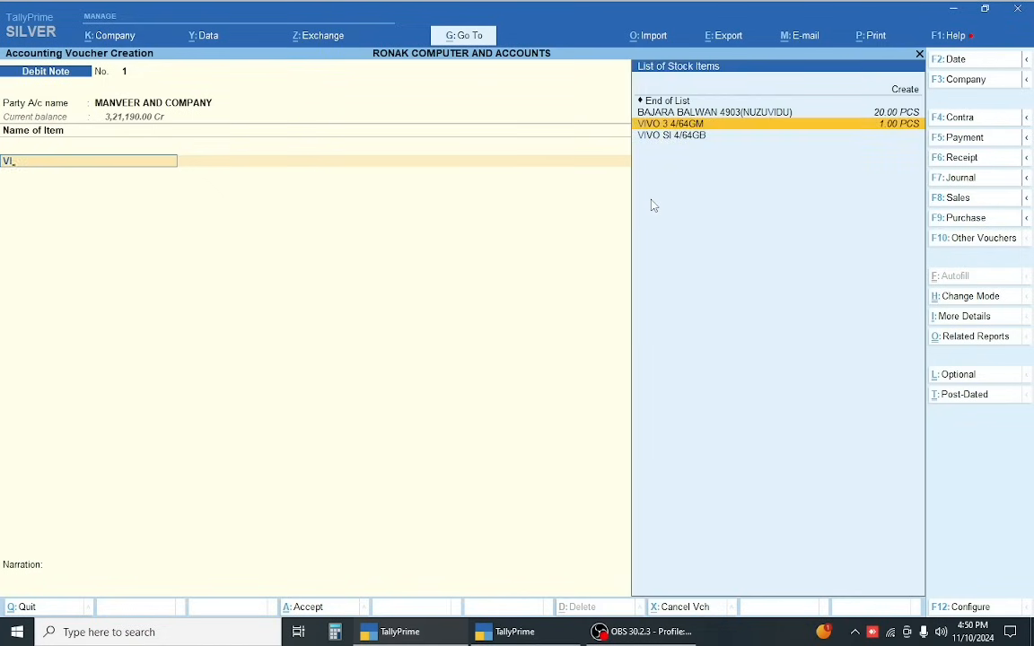
{"action": "key", "text": "Return"}
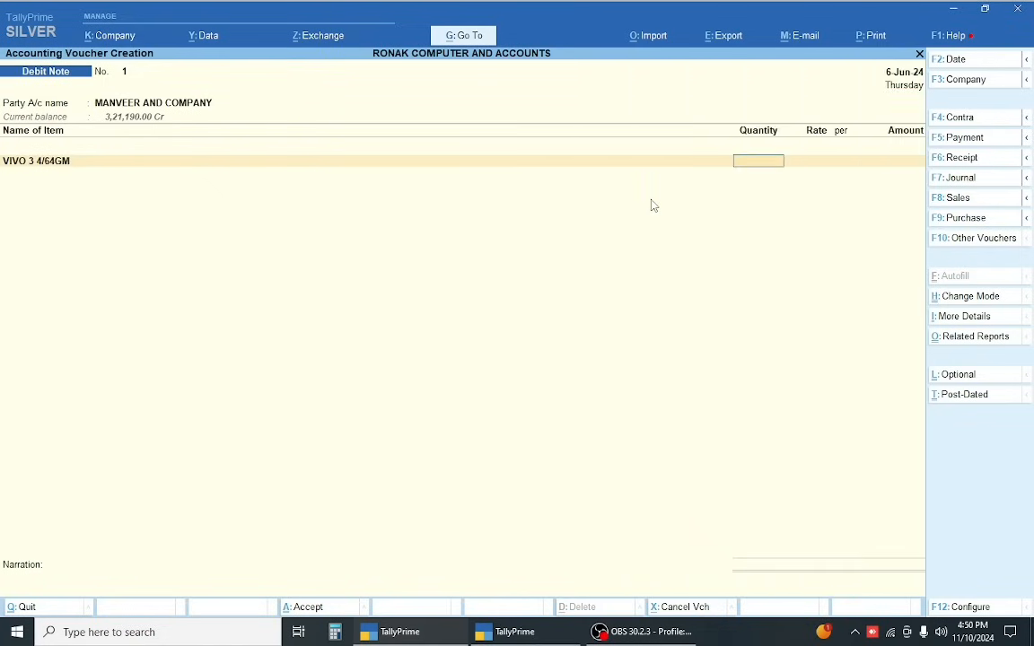
{"action": "key", "text": "Return"}
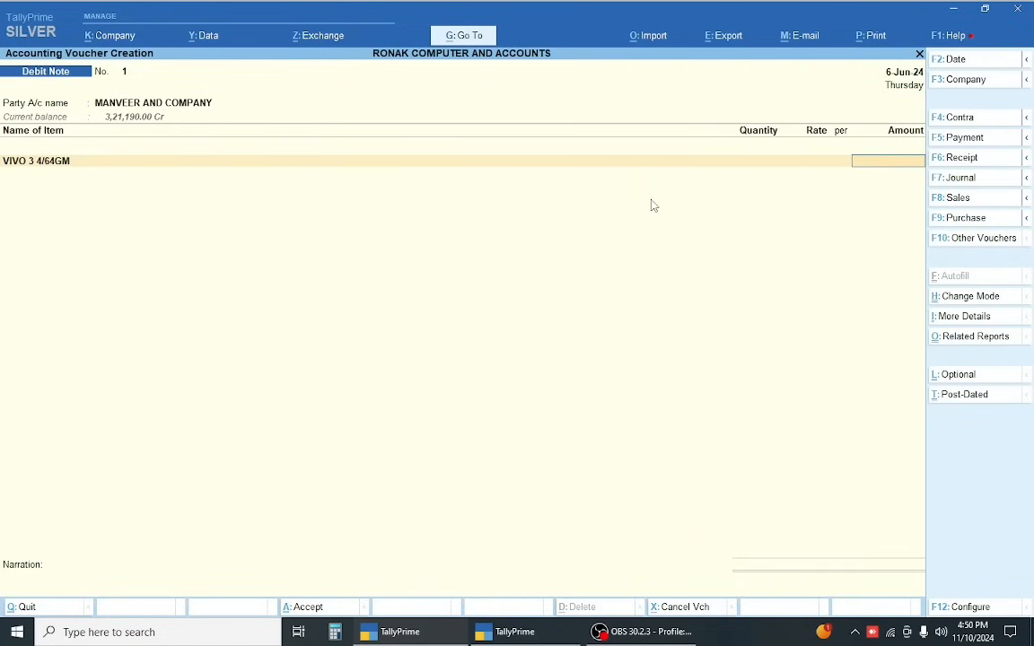
{"action": "key", "text": "alt+Tab"}
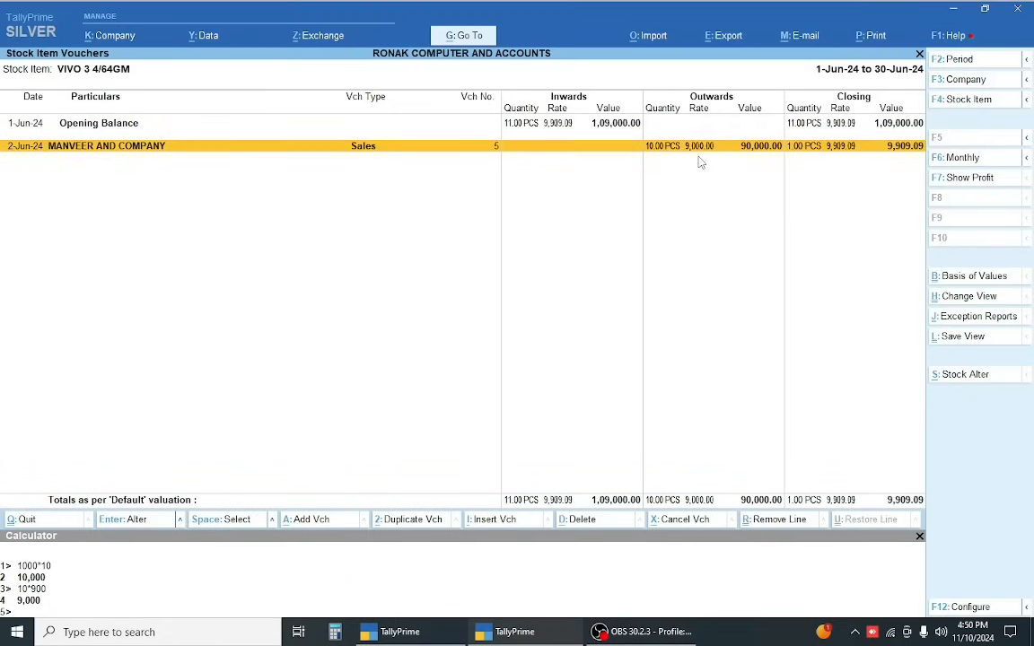
Return to the debit note window and enter 9,000 as the amount for VIVO 3 4/64GM
{"action": "key", "text": "alt+Tab"}
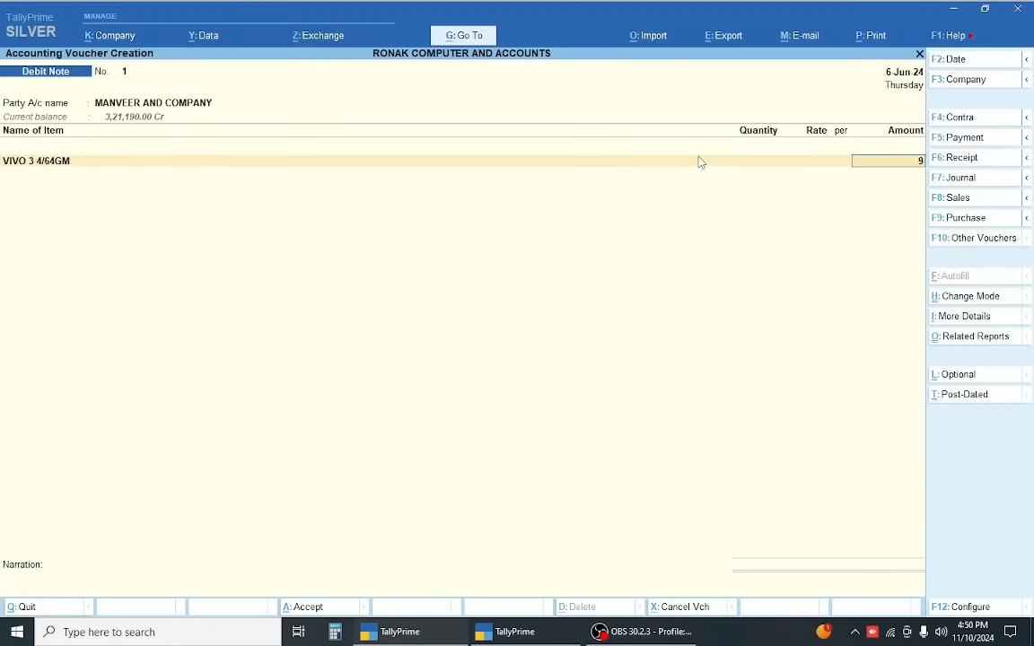
{"action": "type", "text": "000"}
{"action": "key", "text": "Return"}
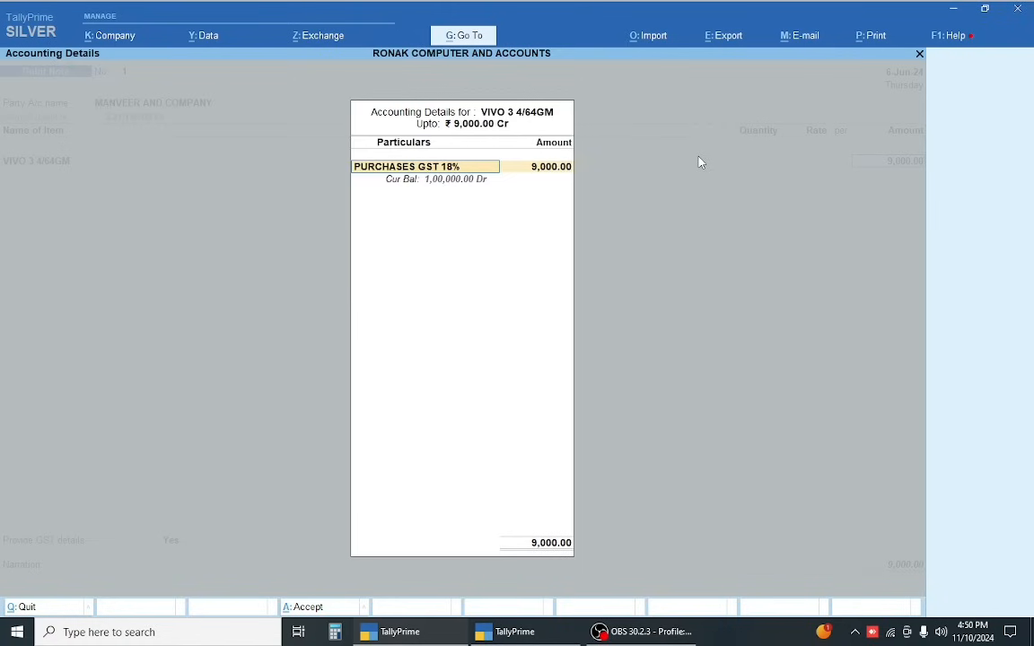
Replace the item's purchase ledger with SALE GST 18% in the accounting allocation, keeping the full 9,000 amount
{"action": "key", "text": "Return"}
{"action": "key", "text": "BackSpace"}
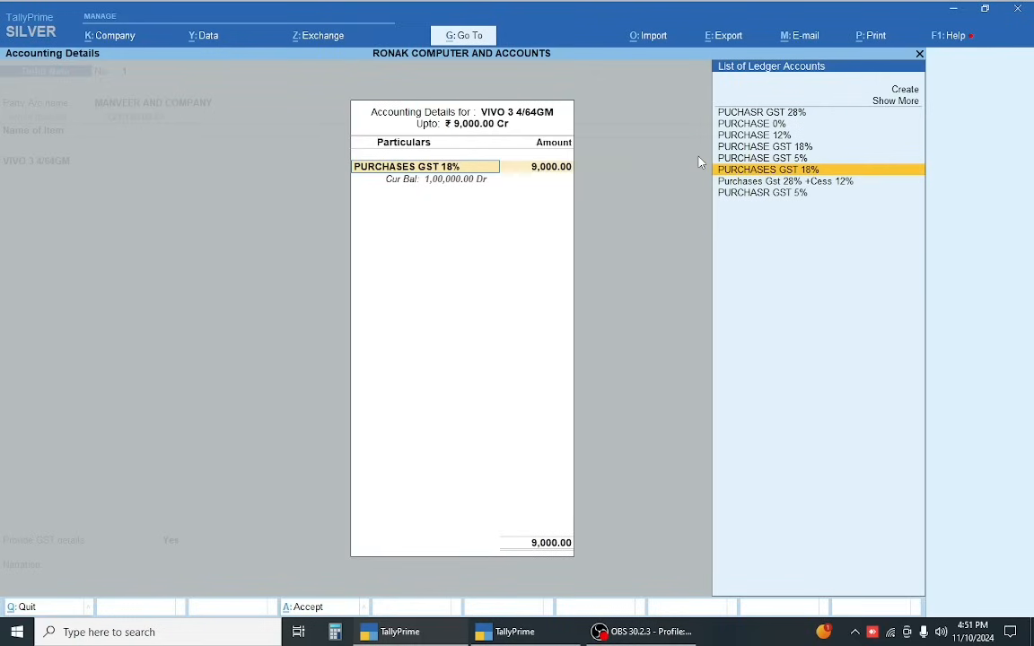
{"action": "type", "text": "SA"}
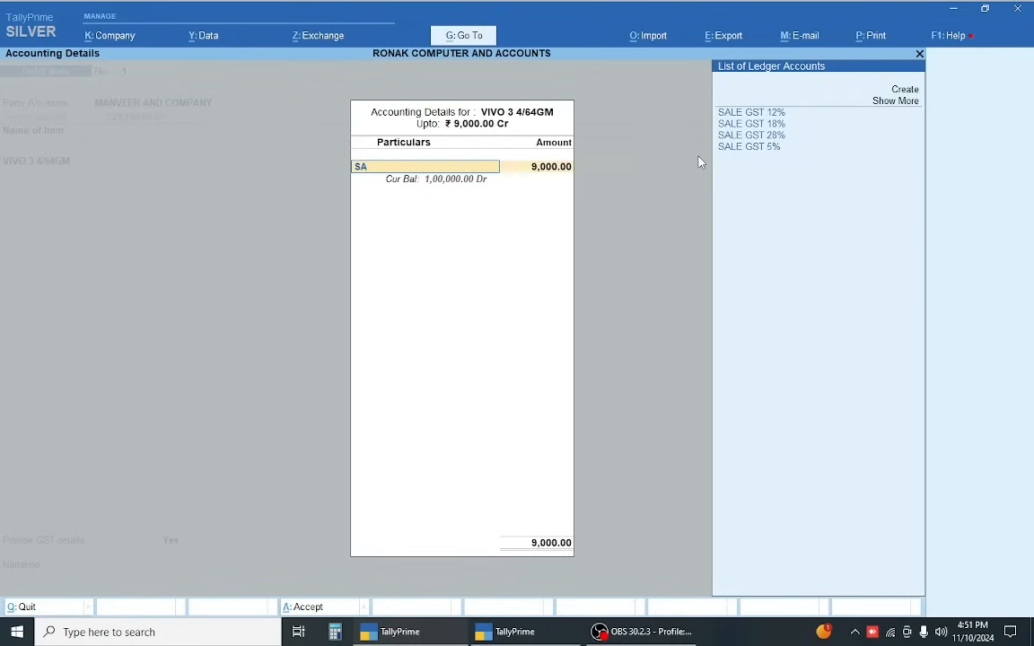
{"action": "key", "text": "Up"}
{"action": "key", "text": "Up"}
{"action": "key", "text": "Up"}
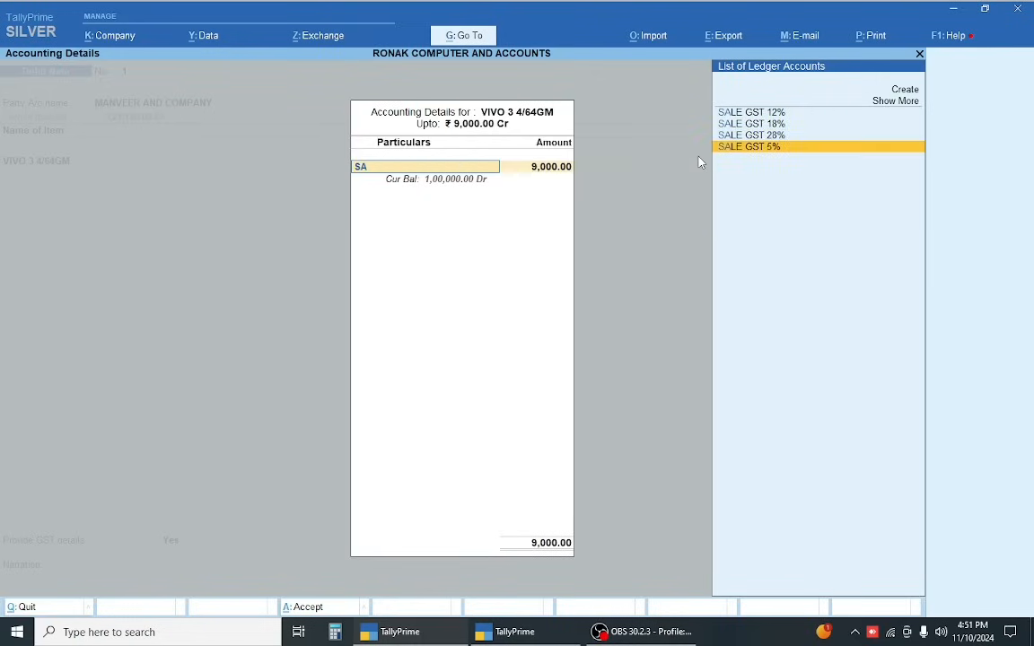
{"action": "key", "text": "Return"}
{"action": "key", "text": "shift+Tab"}
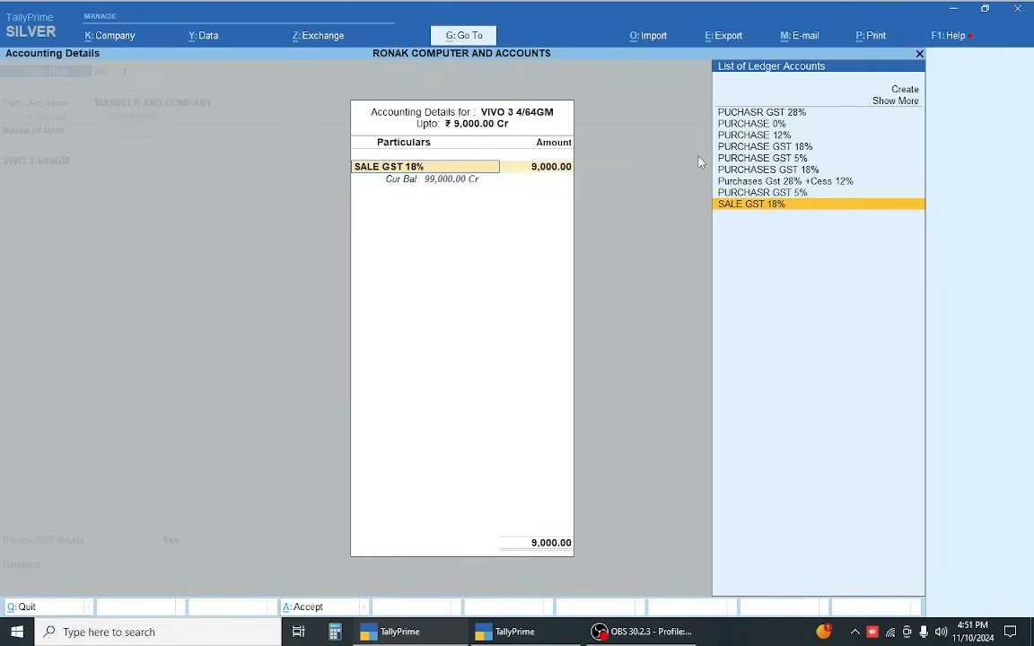
{"action": "key", "text": "Return"}
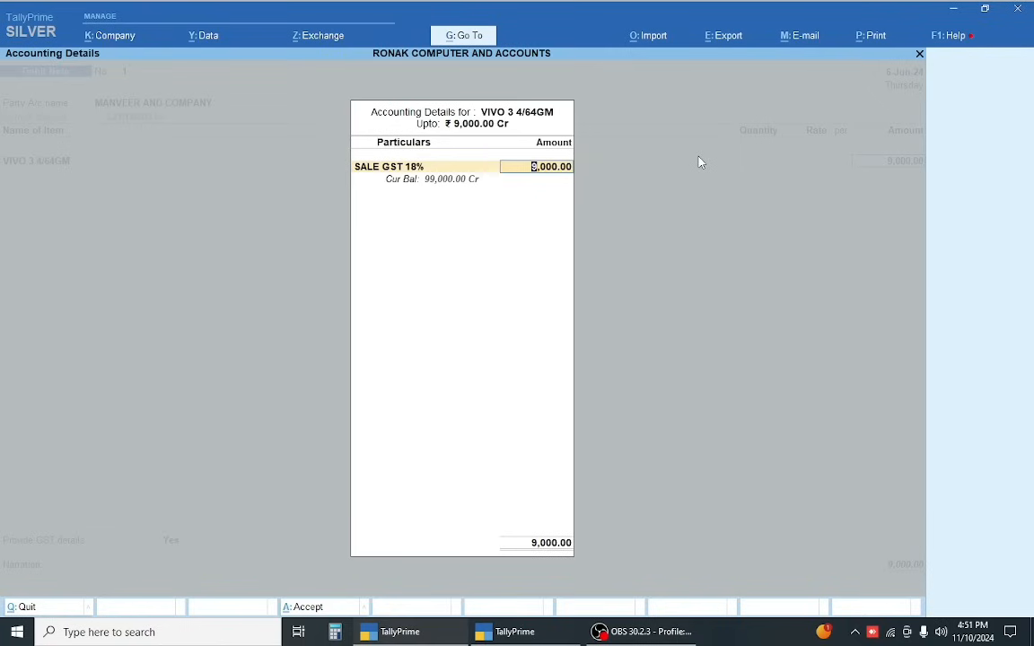
{"action": "key", "text": "Return"}
Add the C GST and S GST ledgers to the debit note with their calculated tax amounts
{"action": "key", "text": "Return"}
{"action": "type", "text": "1"}
{"action": "key", "text": "Return"}
{"action": "key", "text": "Return"}
{"action": "type", "text": "2"}
{"action": "key", "text": "Return"}
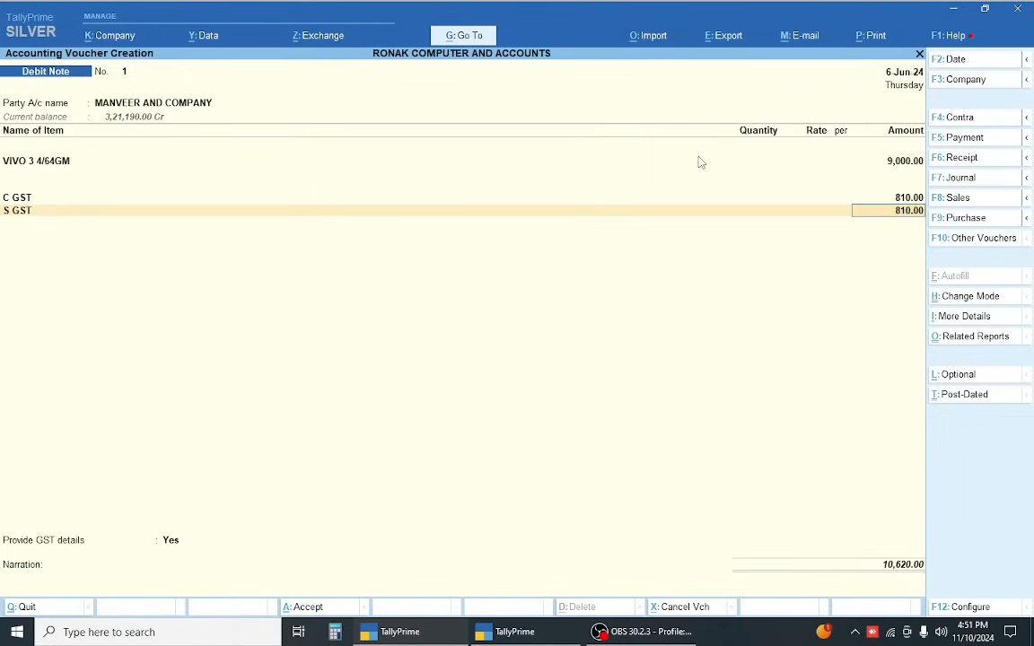
{"action": "key", "text": "Return"}
{"action": "key", "text": "Return"}
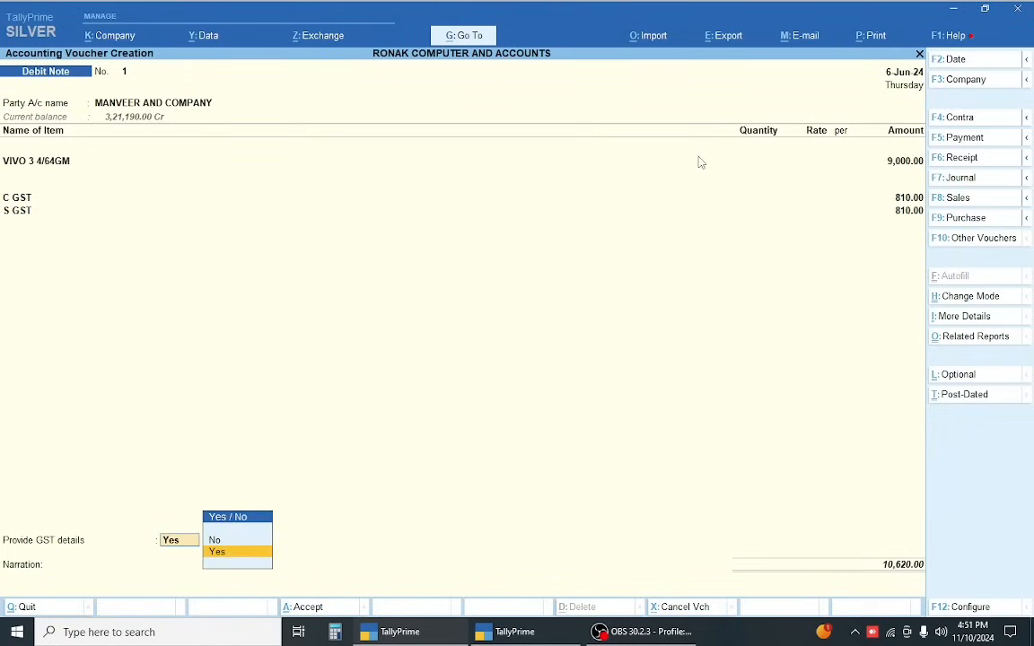
Provide GST details with 04-Correction in Invoice as the reason for issuing the note, leave the narration blank and save the debit note
{"action": "key", "text": "Return"}
{"action": "key", "text": "Down"}
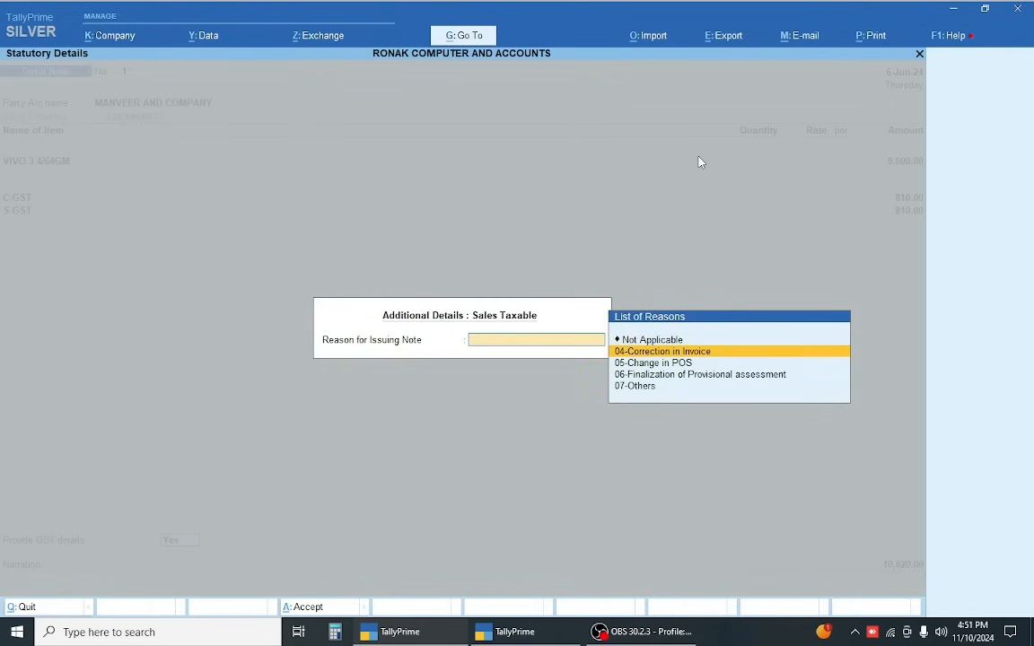
{"action": "key", "text": "Return"}
{"action": "key", "text": "Return"}
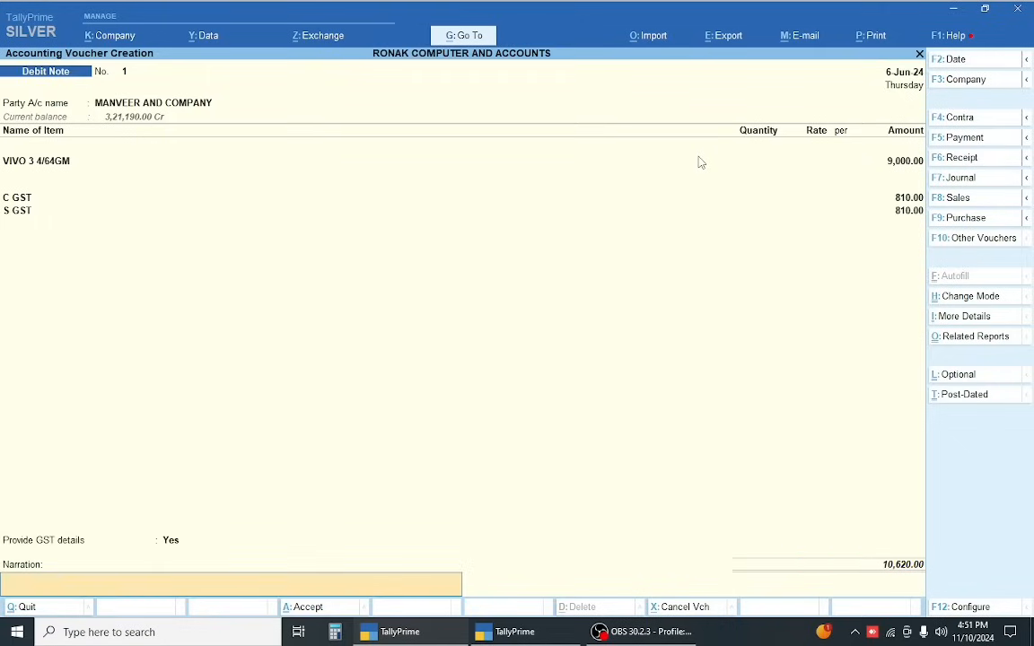
{"action": "key", "text": "BackSpace"}
{"action": "key", "text": "BackSpace"}
{"action": "key", "text": "Return"}
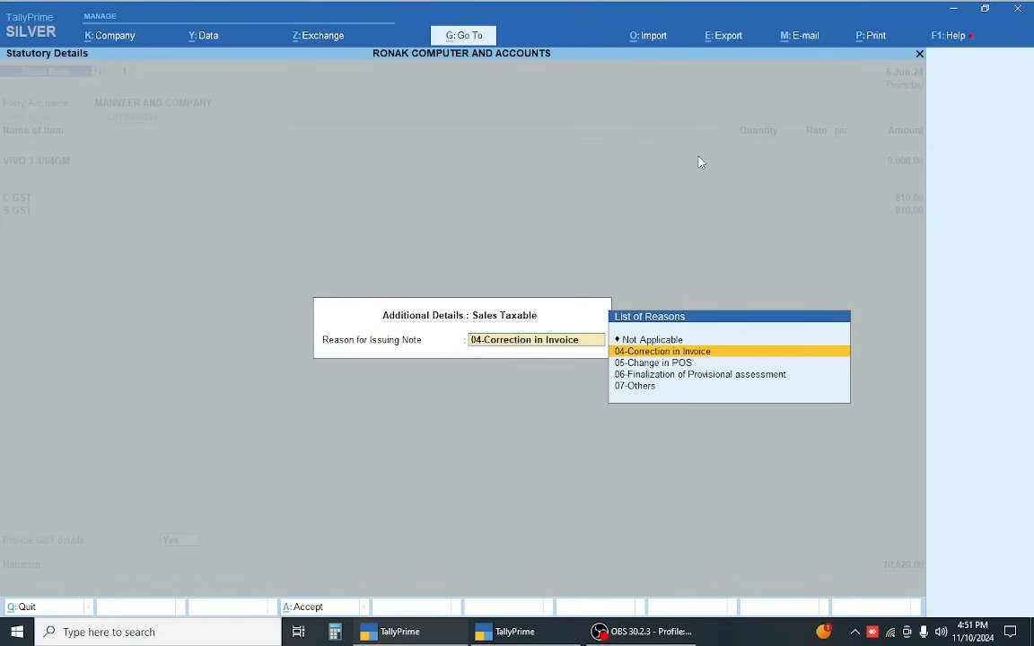
{"action": "key", "text": "Return"}
{"action": "key", "text": "Return"}
{"action": "key", "text": "Return"}
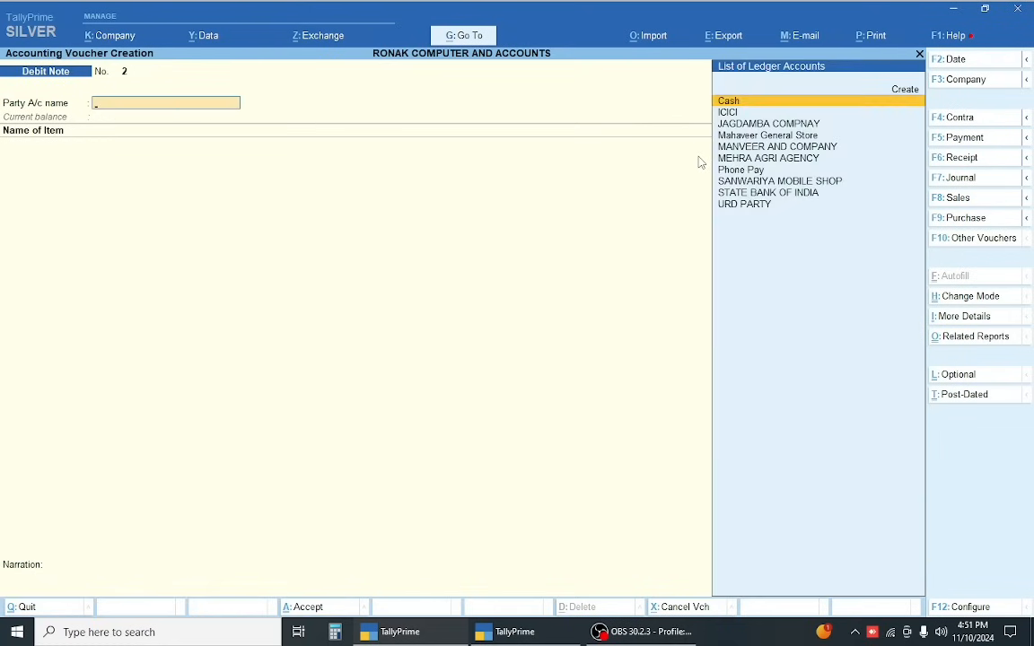
In the other company window, leave sales voucher 5 unchanged and check the debit note in VIVO 3 4/64GM's stock vouchers
{"action": "key", "text": "Escape"}
{"action": "key", "text": "Return"}
{"action": "key", "text": "Escape"}
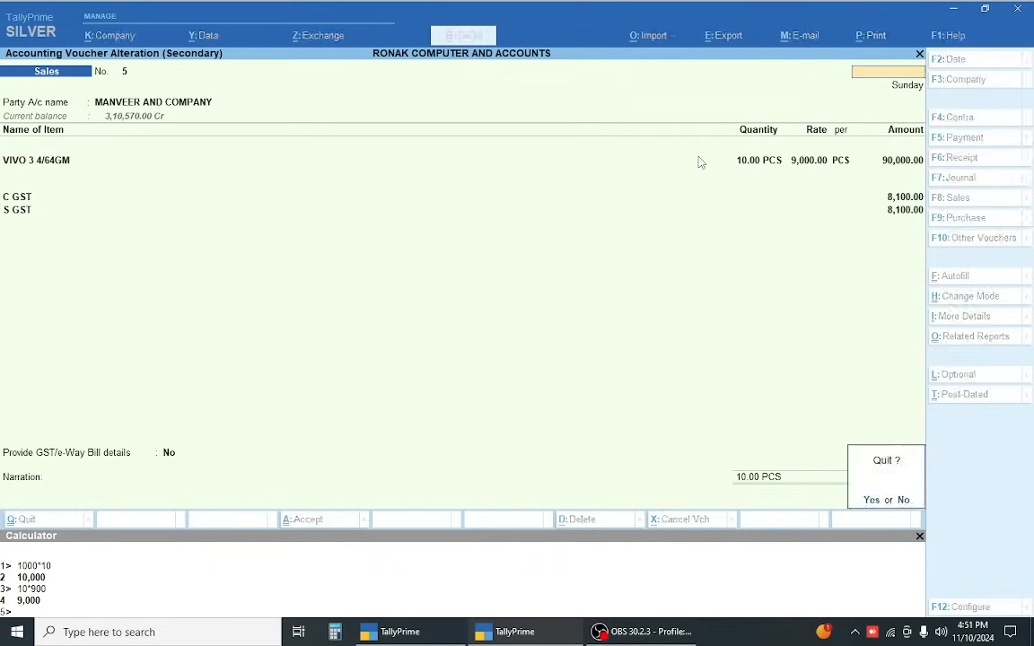
{"action": "key", "text": "Return"}
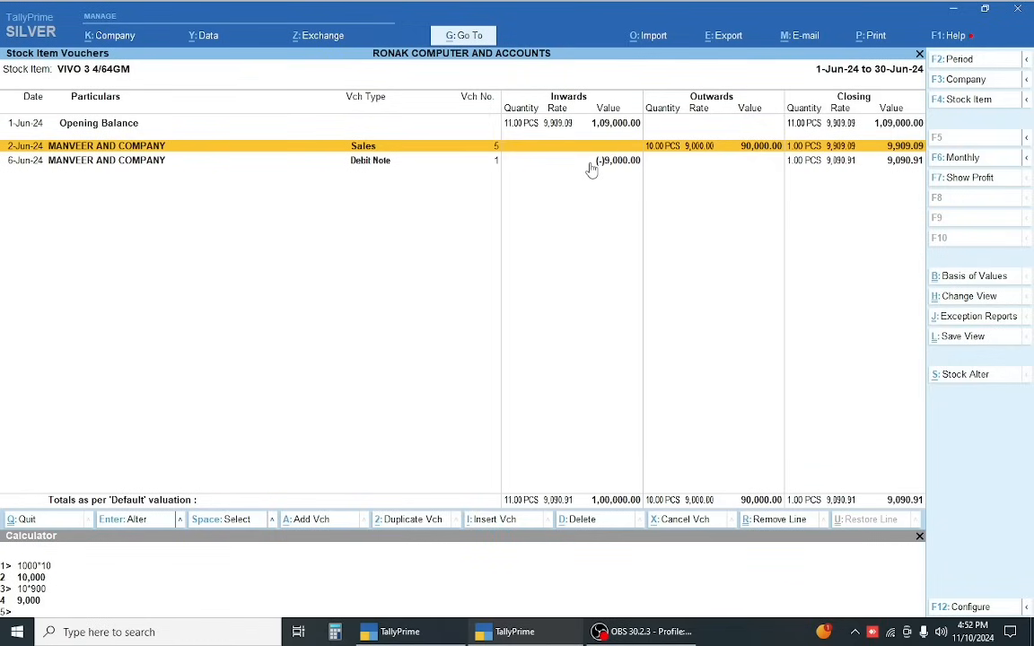
{"action": "key", "text": "space"}
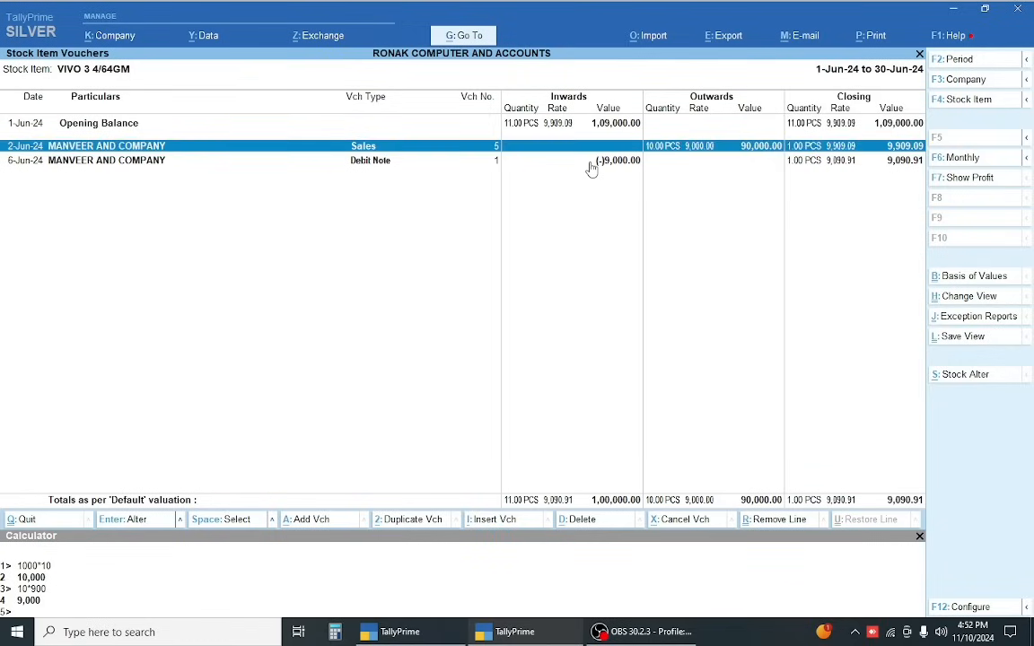
Return to the Gateway of Tally and open the monthly summary of the MANVEER AND COMPANY ledger
{"action": "key", "text": "Escape"}
{"action": "key", "text": "Escape"}
{"action": "key", "text": "Escape"}
{"action": "key", "text": "Escape"}
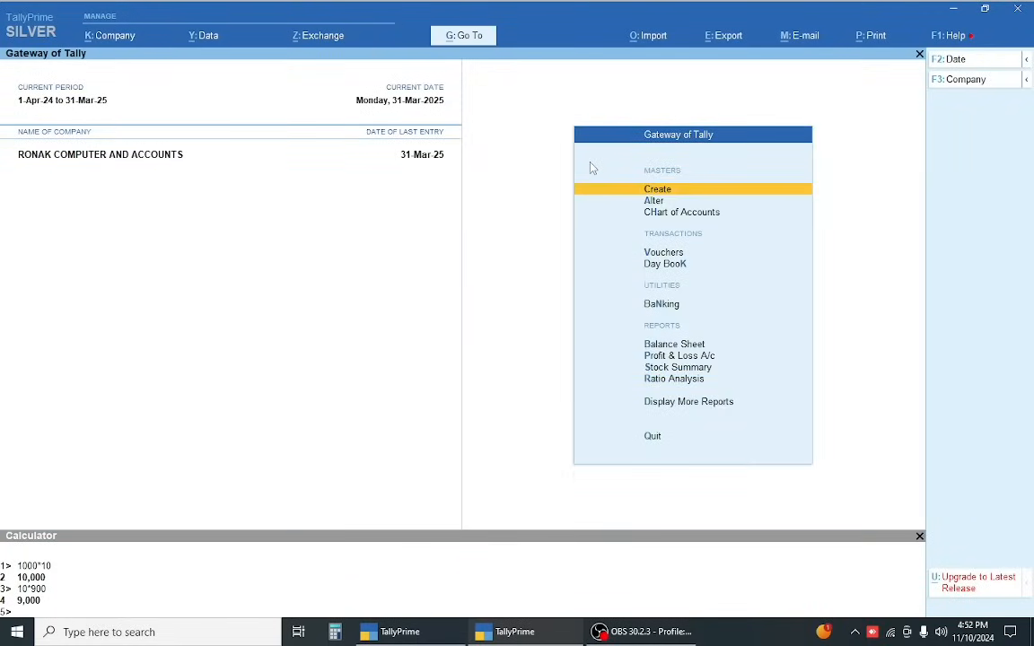
{"action": "type", "text": "dalMAH"}
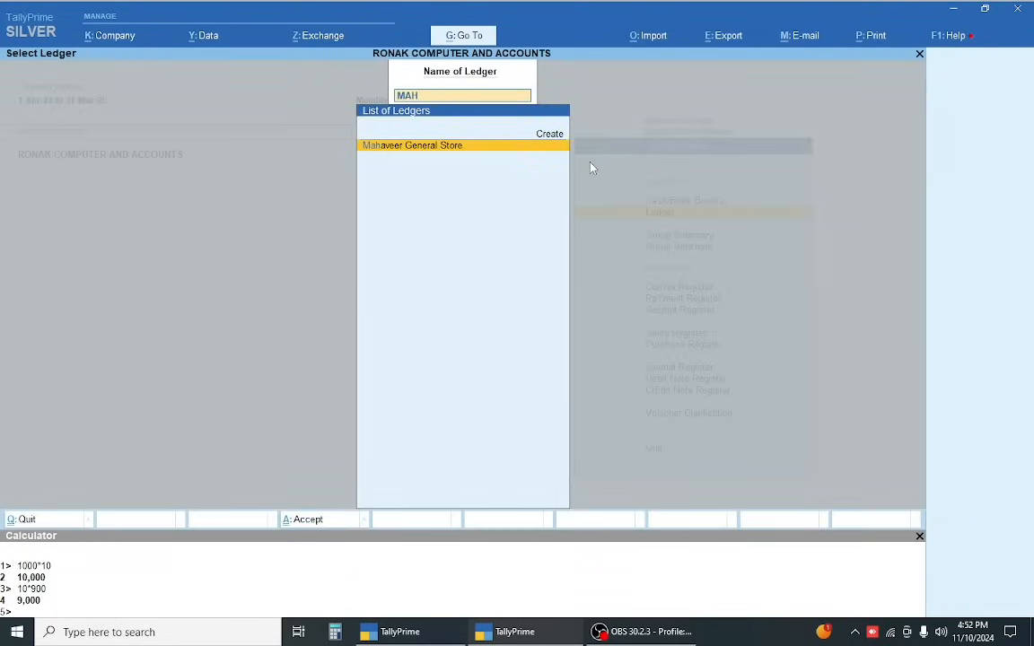
{"action": "type", "text": "A"}
{"action": "key", "text": "BackSpace"}
{"action": "key", "text": "BackSpace"}
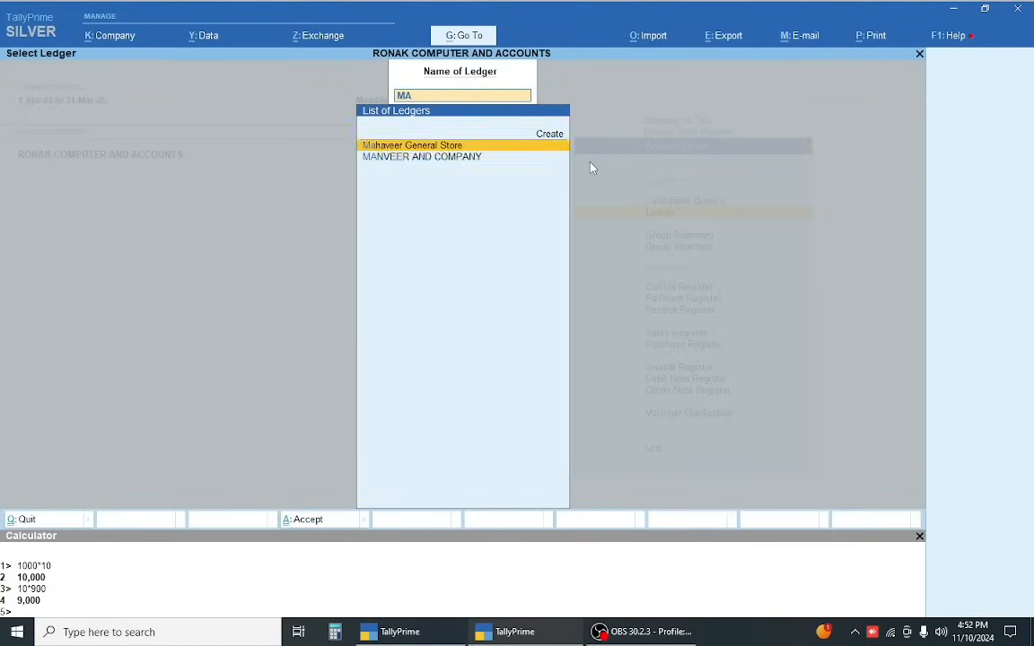
{"action": "key", "text": "Down"}
{"action": "key", "text": "Return"}
{"action": "key", "text": "Escape"}
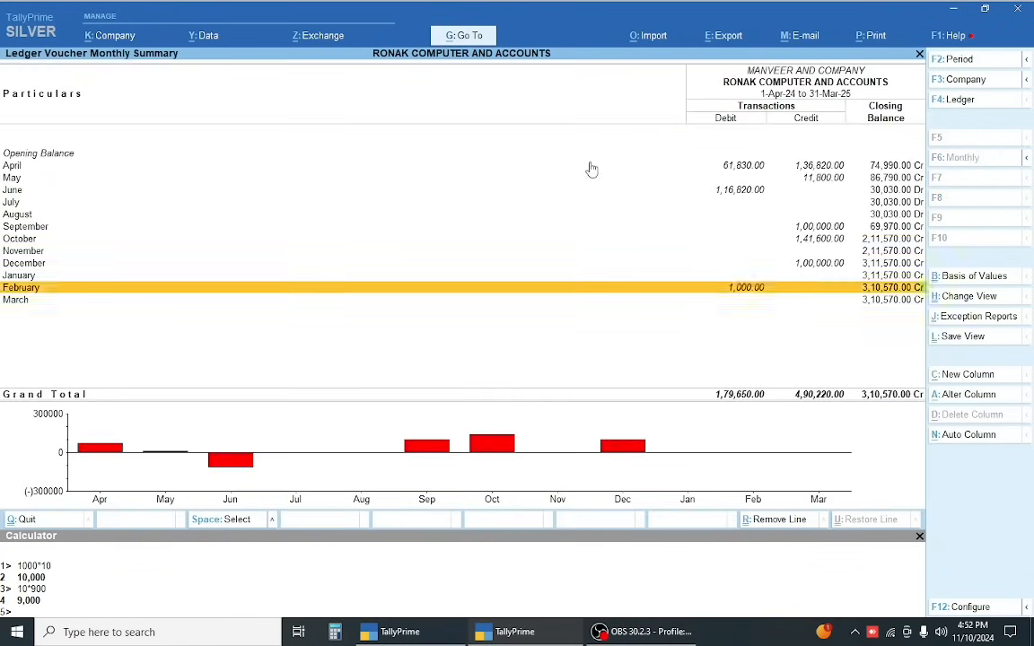
Open the ledger's June vouchers in detailed view and examine the debit note's sales, C GST and S GST entries
{"action": "key", "text": "Up"}
{"action": "key", "text": "Up"}
{"action": "key", "text": "Up"}
{"action": "key", "text": "Up"}
{"action": "key", "text": "Up"}
{"action": "key", "text": "Up"}
{"action": "key", "text": "Up"}
{"action": "key", "text": "Up"}
{"action": "key", "text": "Return"}
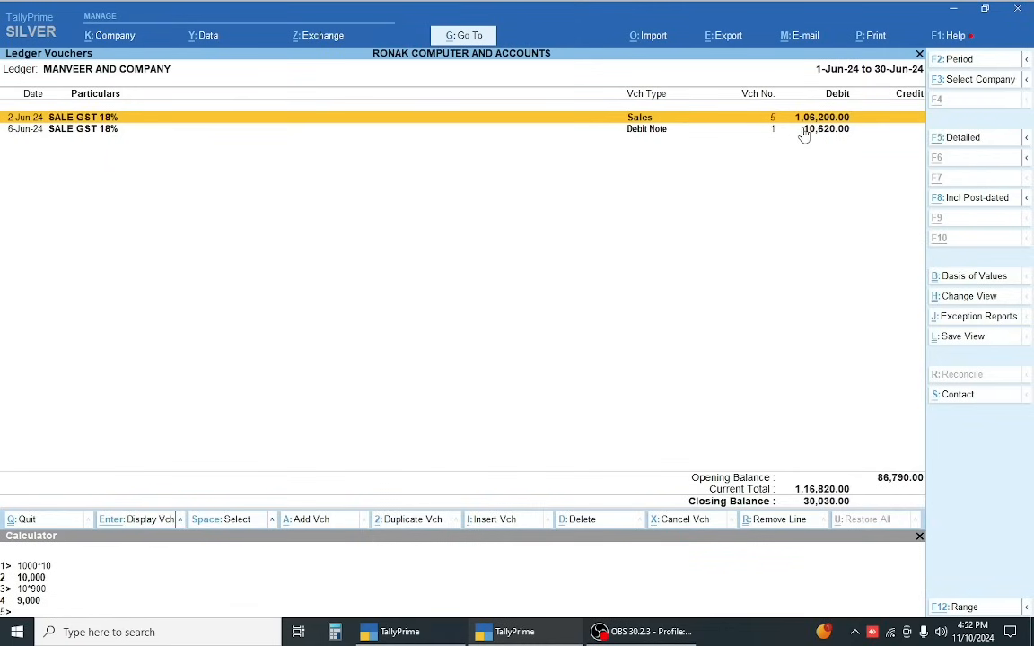
{"action": "key", "text": "alt+F5"}
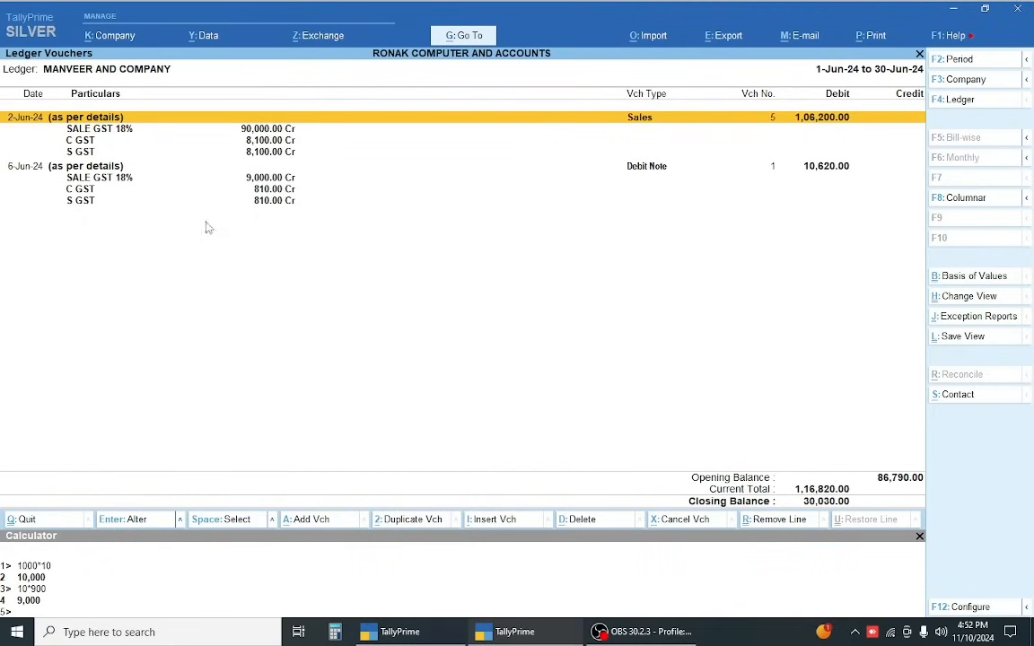
{"action": "left_click", "coordinate": [131, 180]}
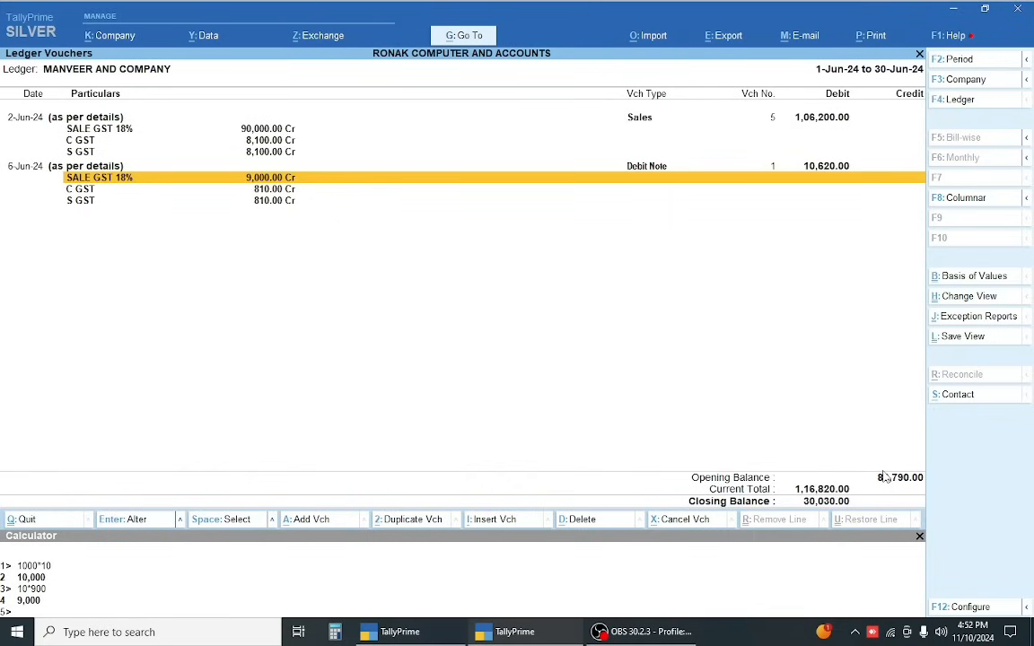
{"action": "left_click", "coordinate": [655, 173]}
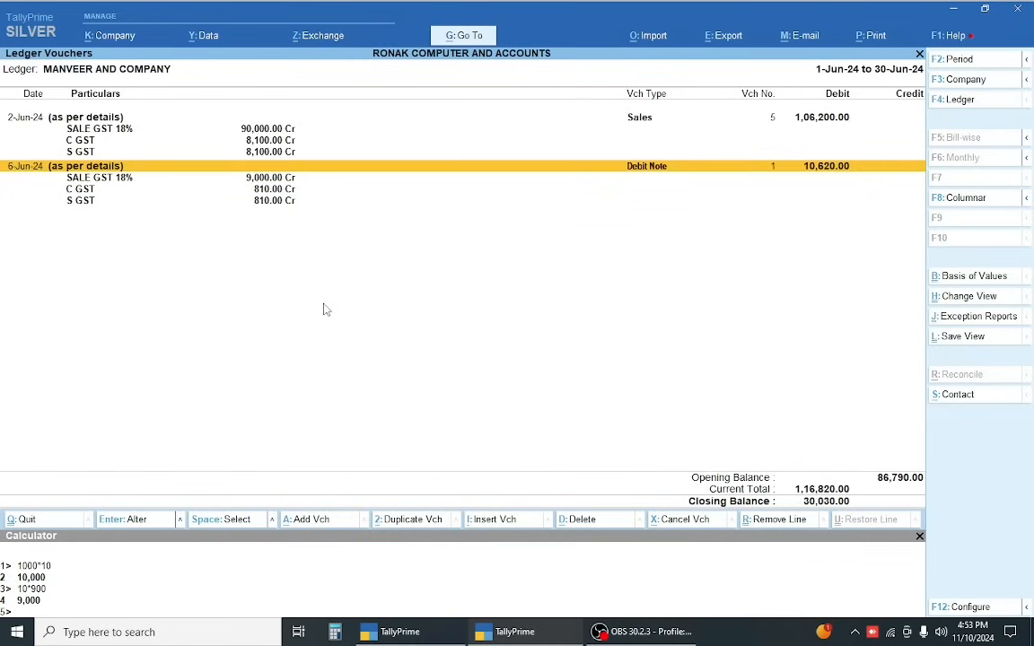
Leave the ledger reports and open the company's Balance Sheet in detailed view
{"action": "key", "text": "Escape"}
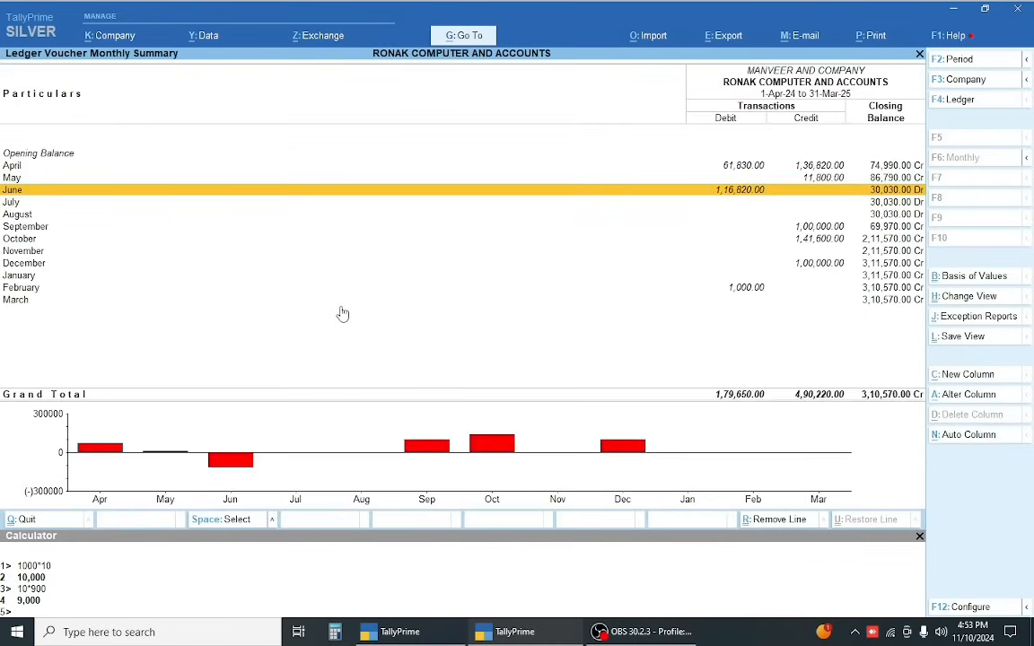
{"action": "key", "text": "Escape"}
{"action": "key", "text": "Escape"}
{"action": "key", "text": "Escape"}
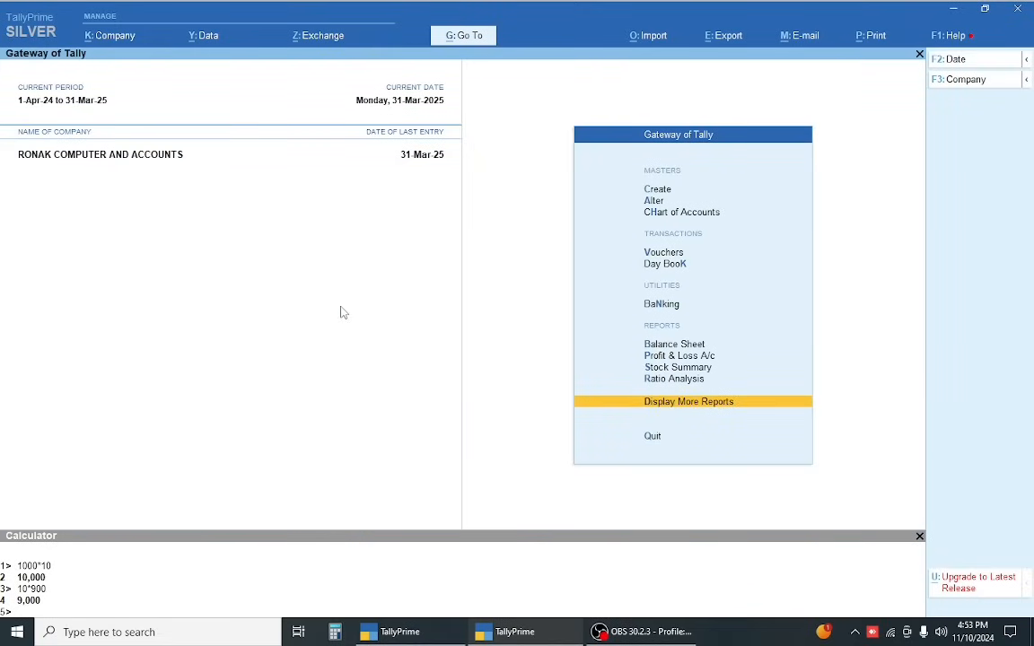
{"action": "key", "text": "b"}
{"action": "key", "text": "alt+F5"}
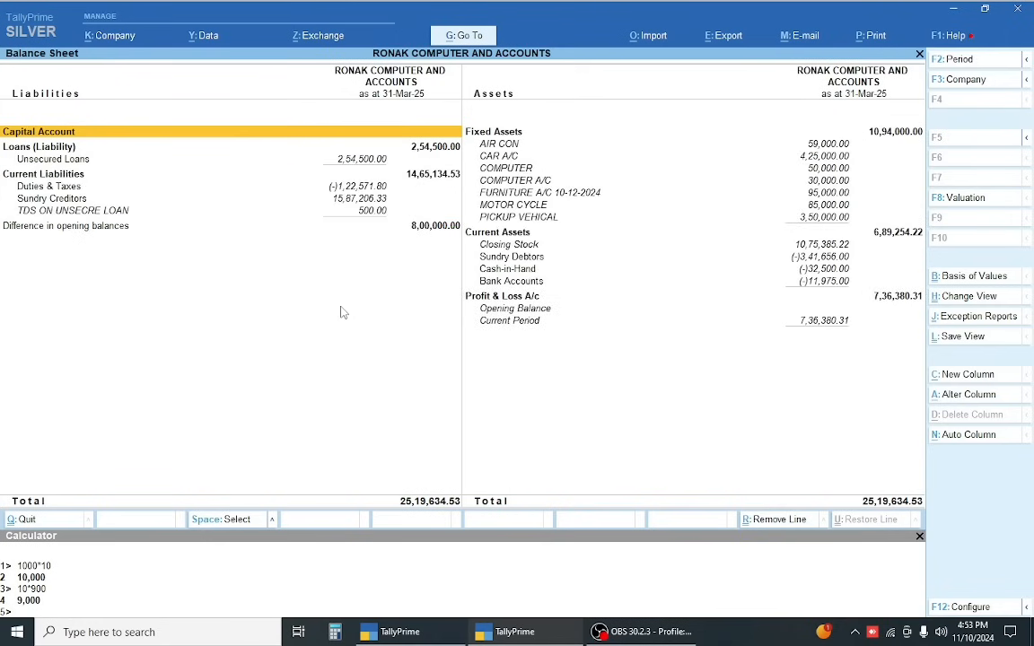